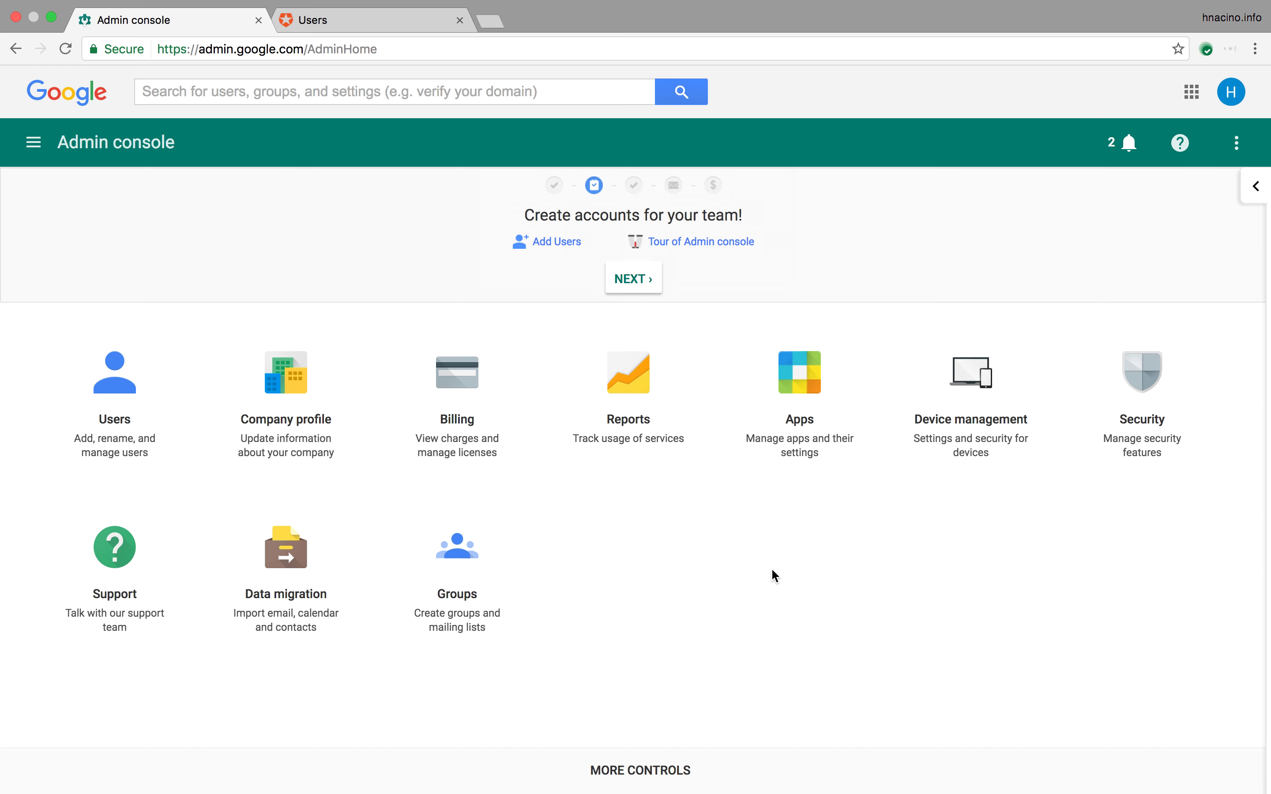
Step: Open Security's single sign-on setup and inspect the third-party sign-in page URL
{"action": "left_click", "coordinate": [1130, 380]}
{"action": "scroll", "coordinate": [231, 555], "scroll_direction": "down", "scroll_amount": 1}
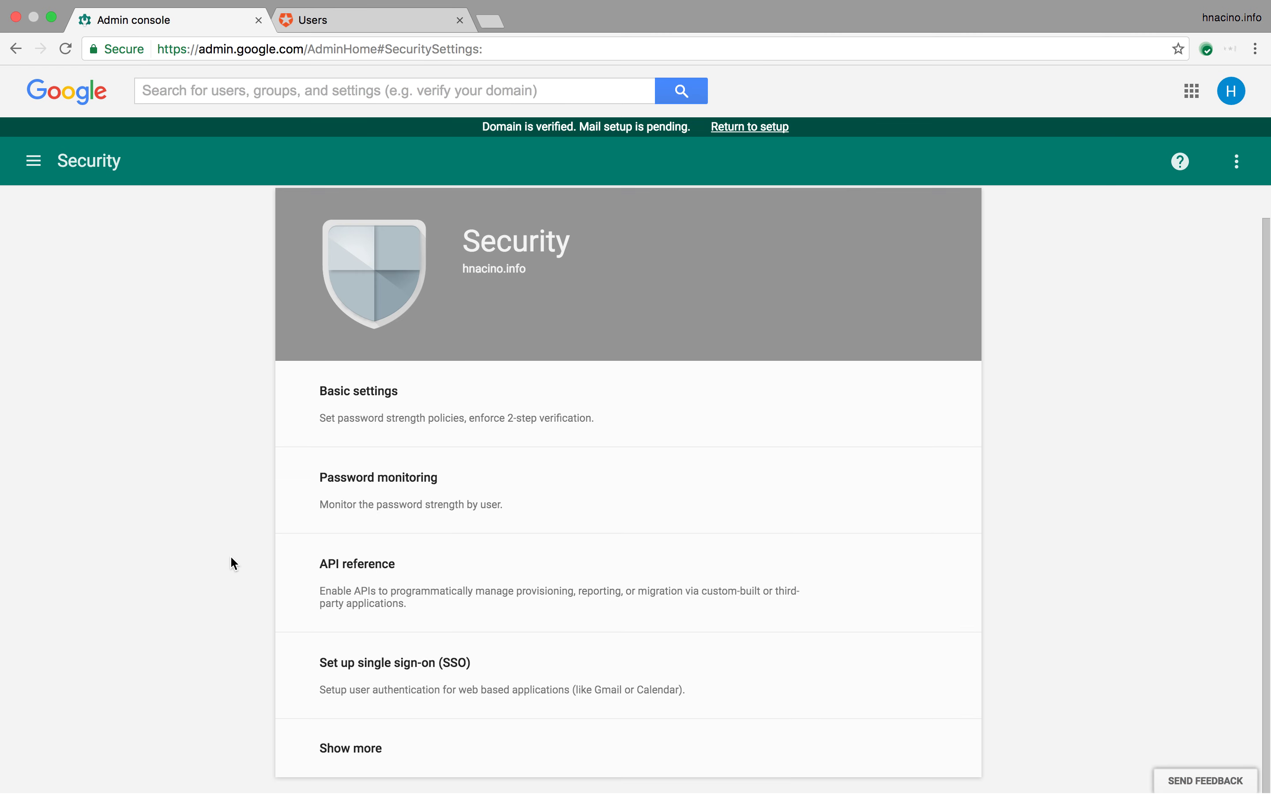
{"action": "left_click", "coordinate": [380, 681]}
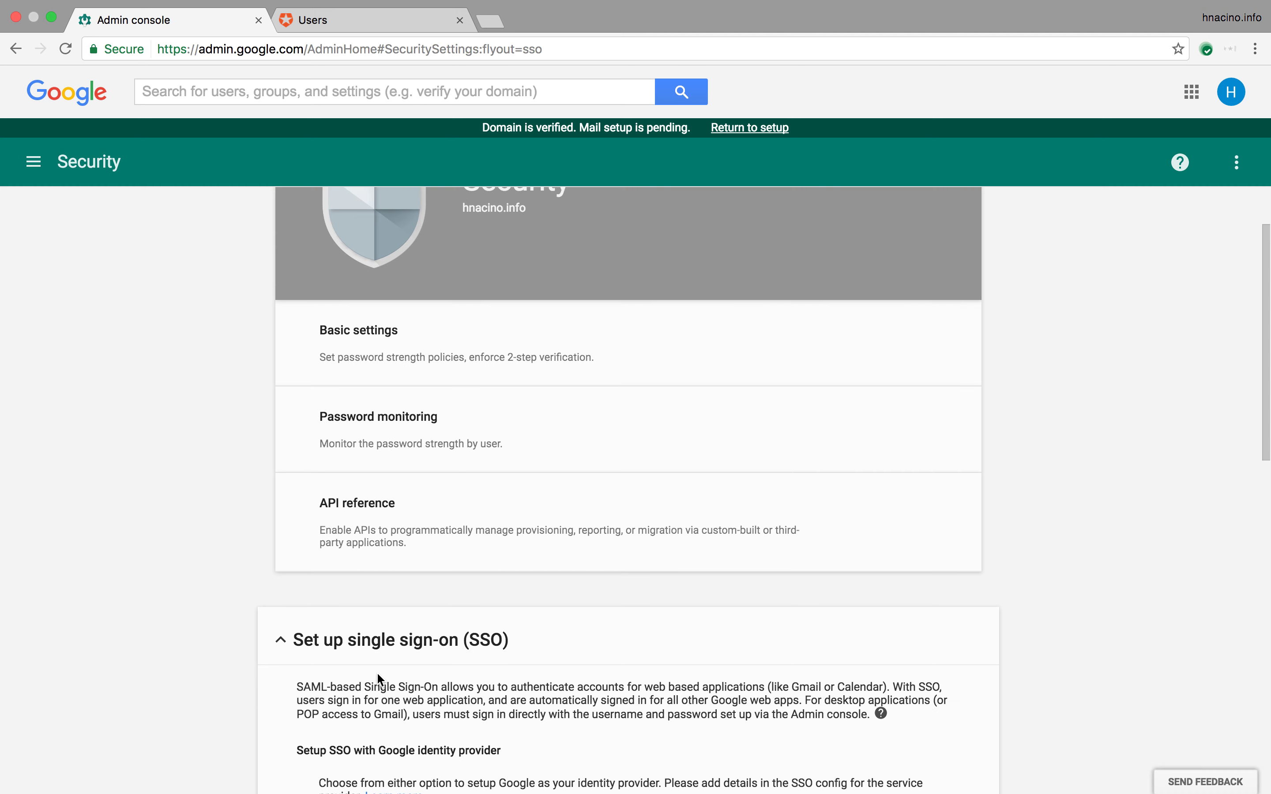
{"action": "scroll", "coordinate": [157, 582], "scroll_direction": "down", "scroll_amount": 15}
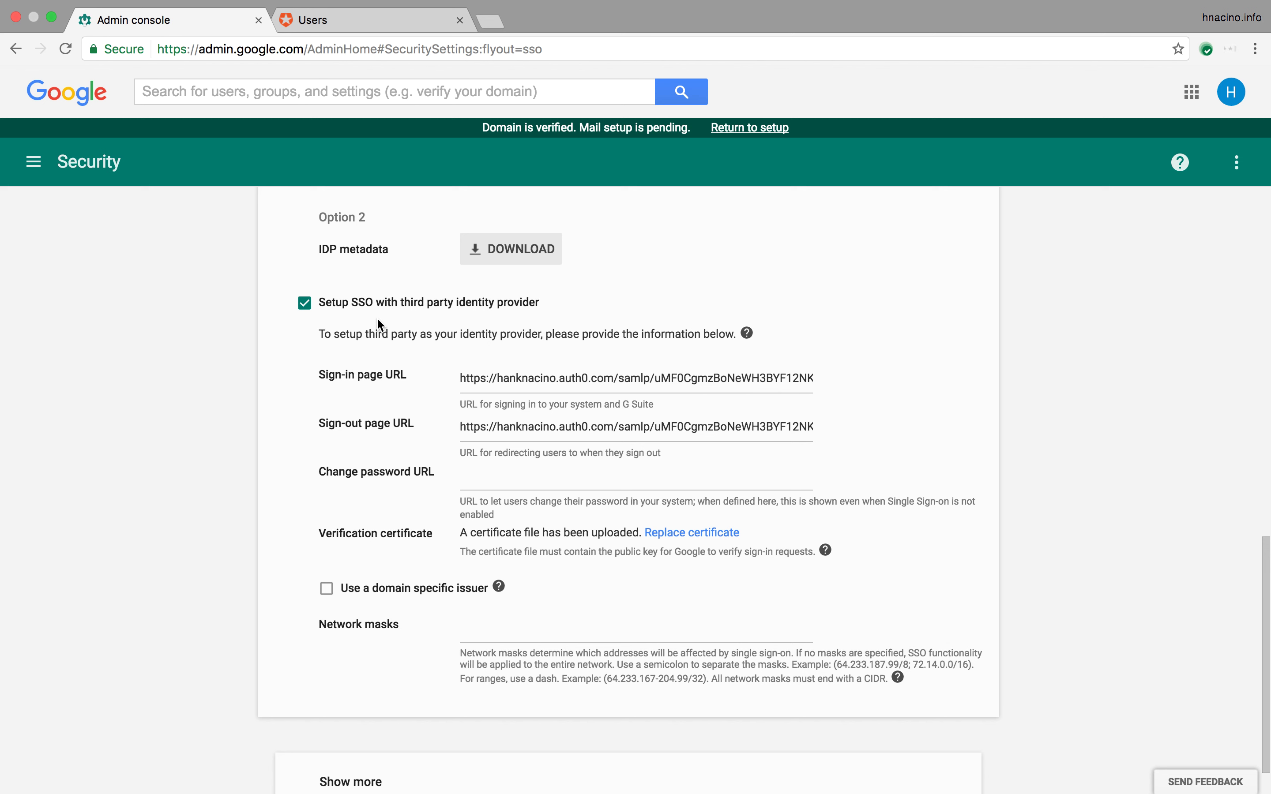
{"action": "left_click", "coordinate": [465, 379]}
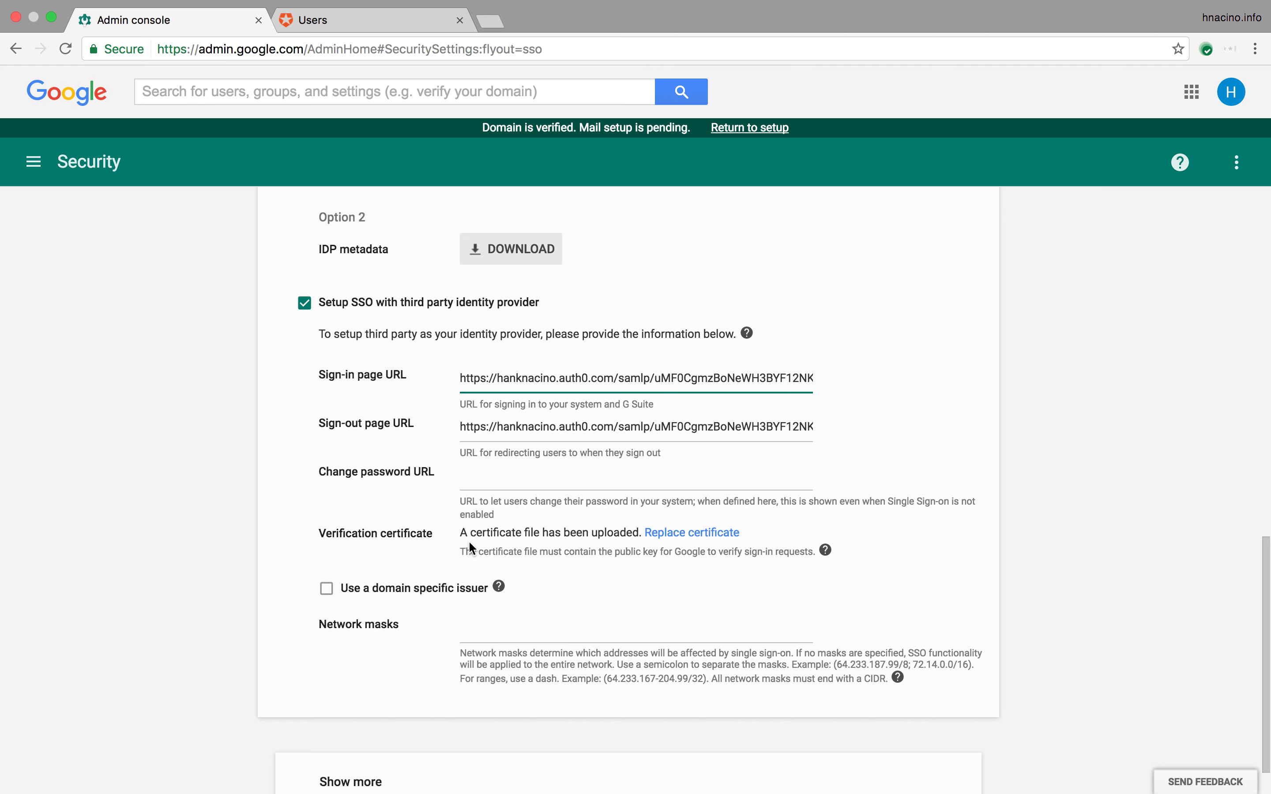
{"action": "scroll", "coordinate": [184, 409], "scroll_direction": "up", "scroll_amount": 12}
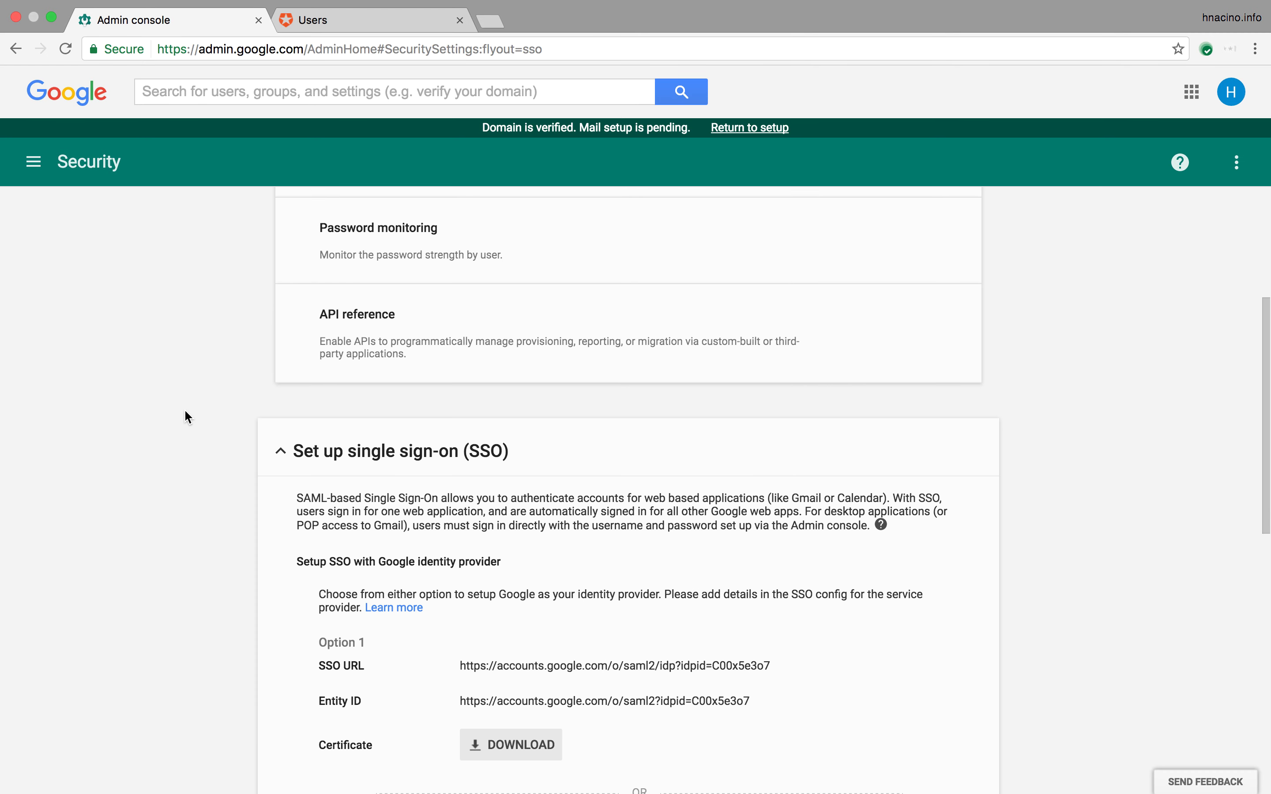
{"action": "scroll", "coordinate": [184, 409], "scroll_direction": "up", "scroll_amount": 5}
Step: Go back to the admin console Home and open the Users list
{"action": "left_click", "coordinate": [34, 162]}
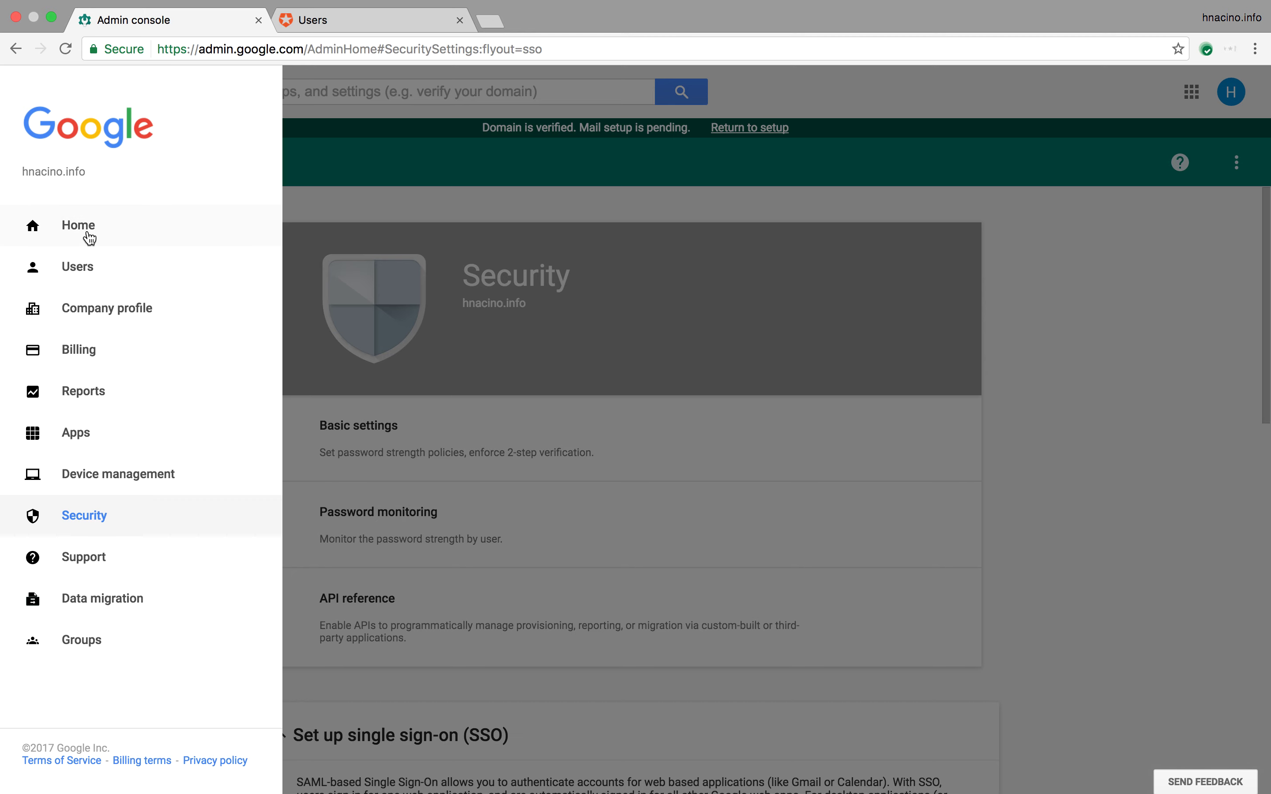
{"action": "left_click", "coordinate": [85, 234]}
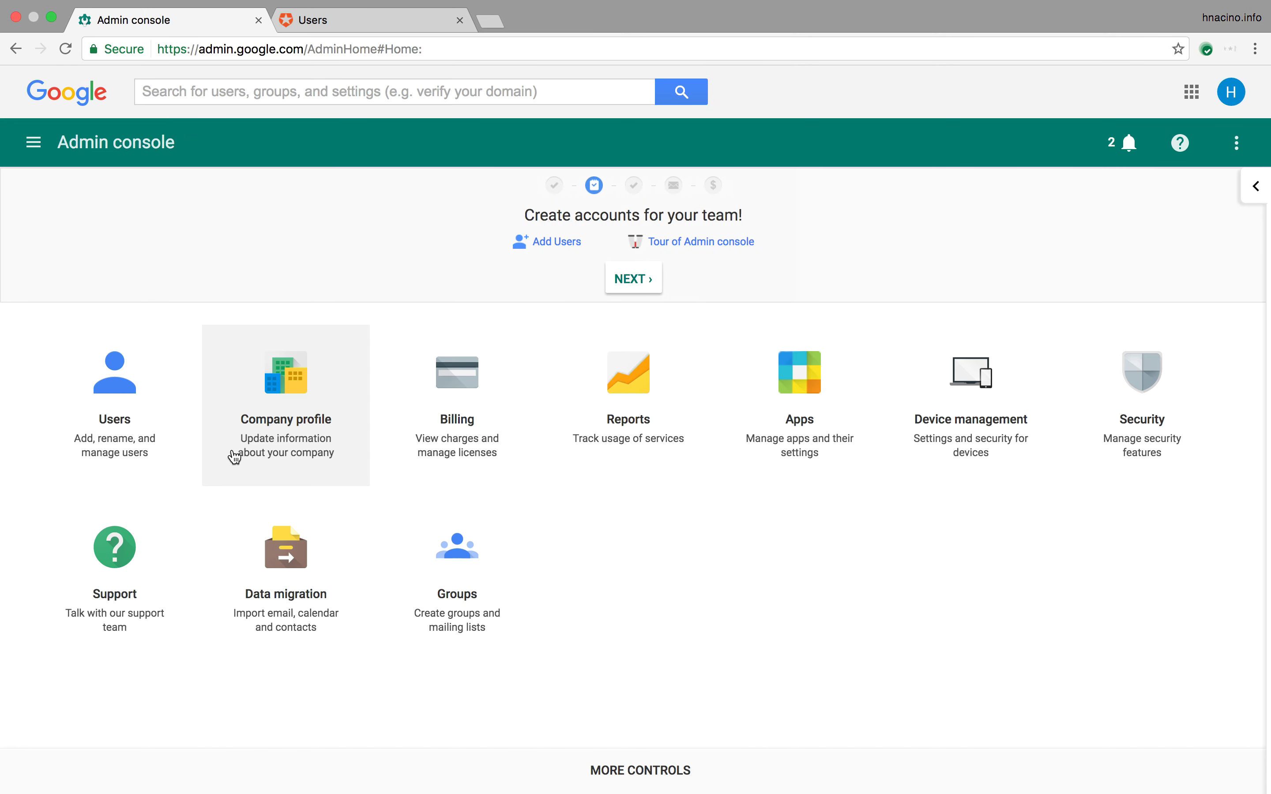
{"action": "left_click", "coordinate": [123, 397]}
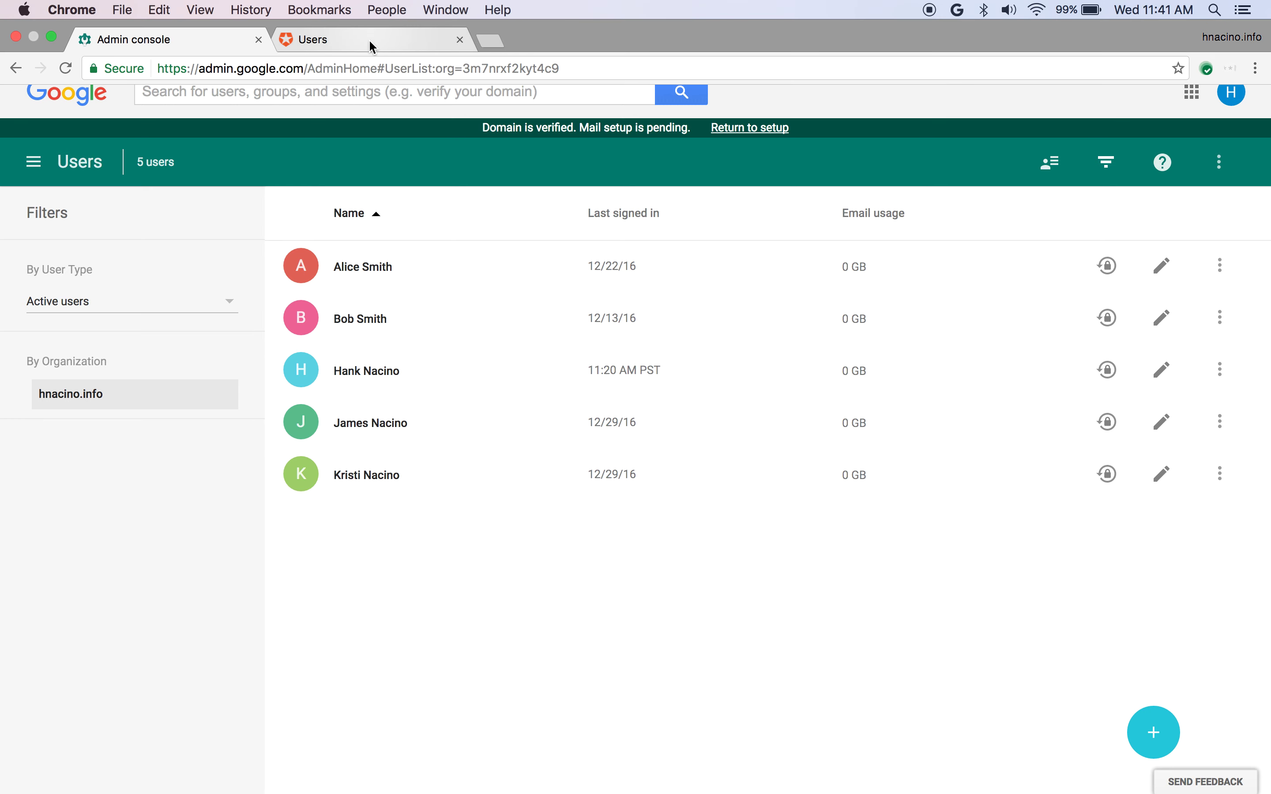
Step: In Auth0 Clients, open MySAMLApp, select its Google callback URL, then view its Add-ons
{"action": "left_click", "coordinate": [371, 46]}
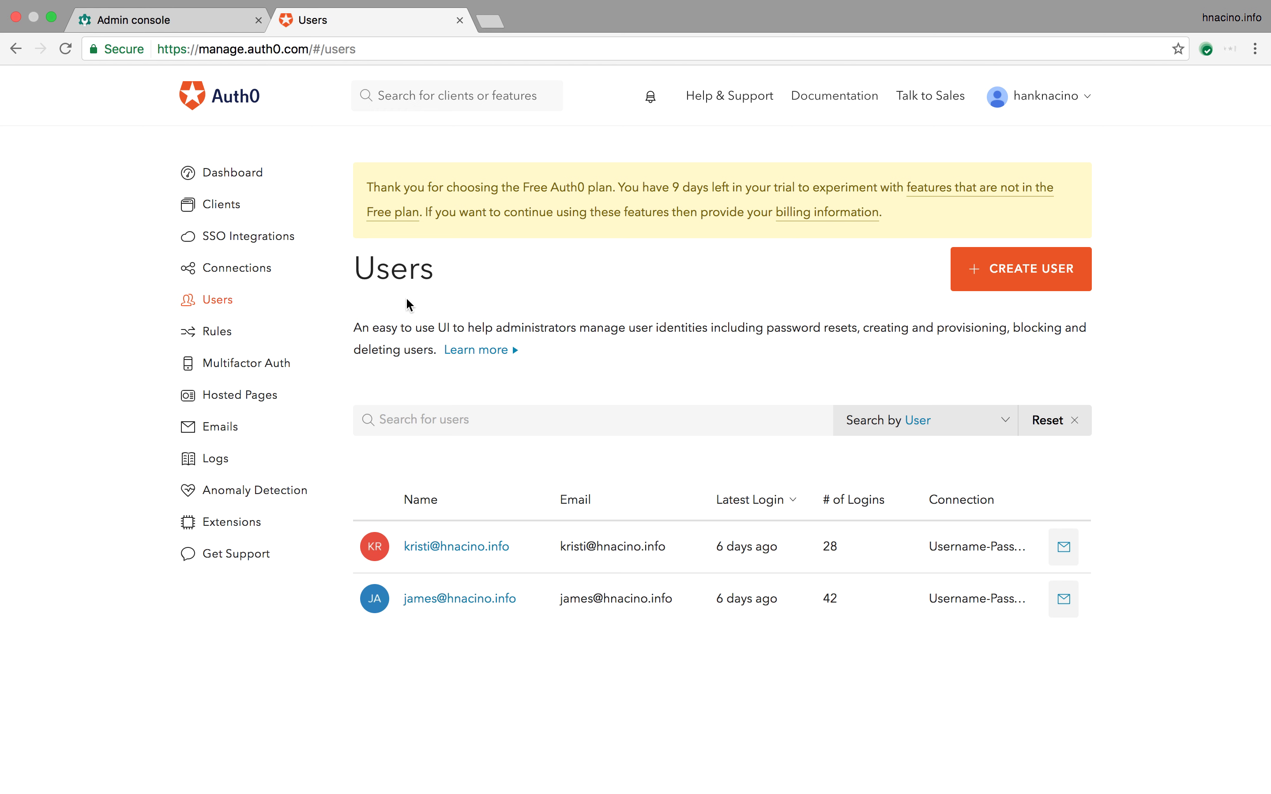
{"action": "left_click", "coordinate": [236, 212]}
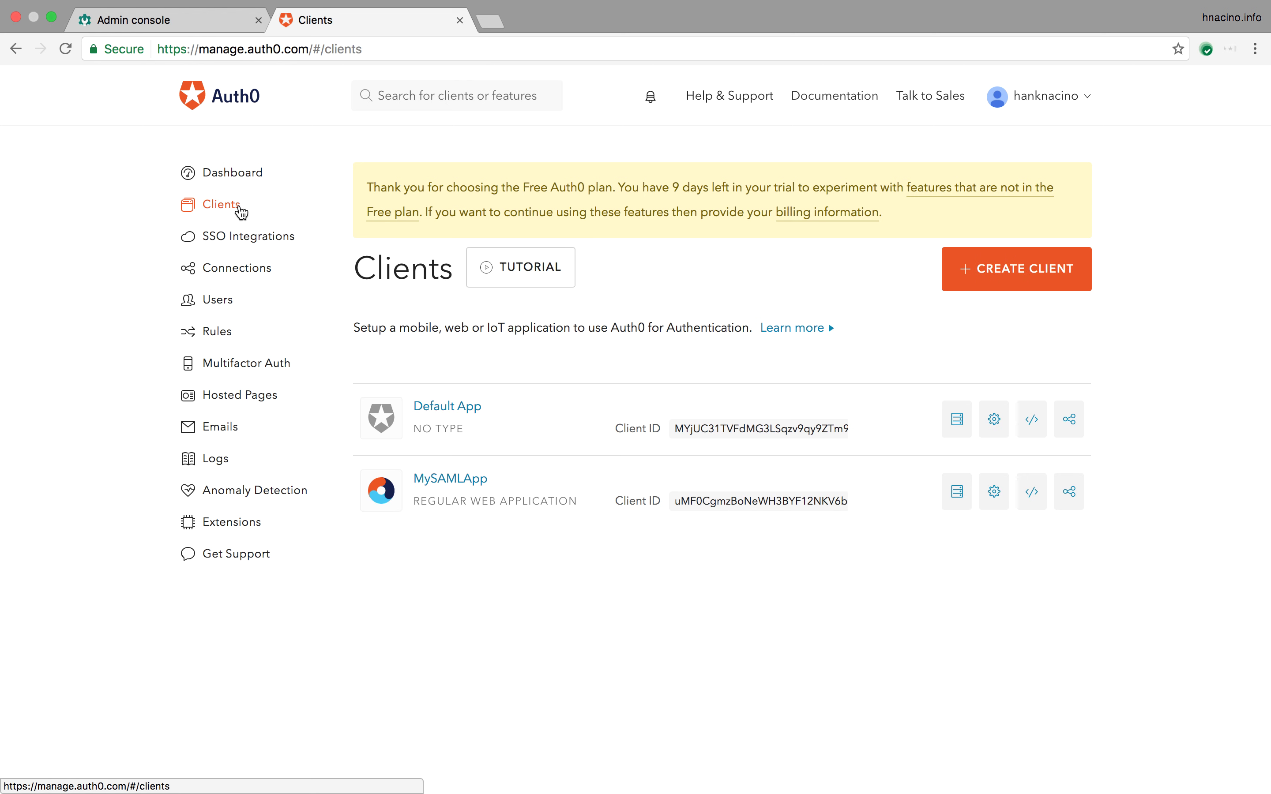
{"action": "left_click", "coordinate": [451, 480]}
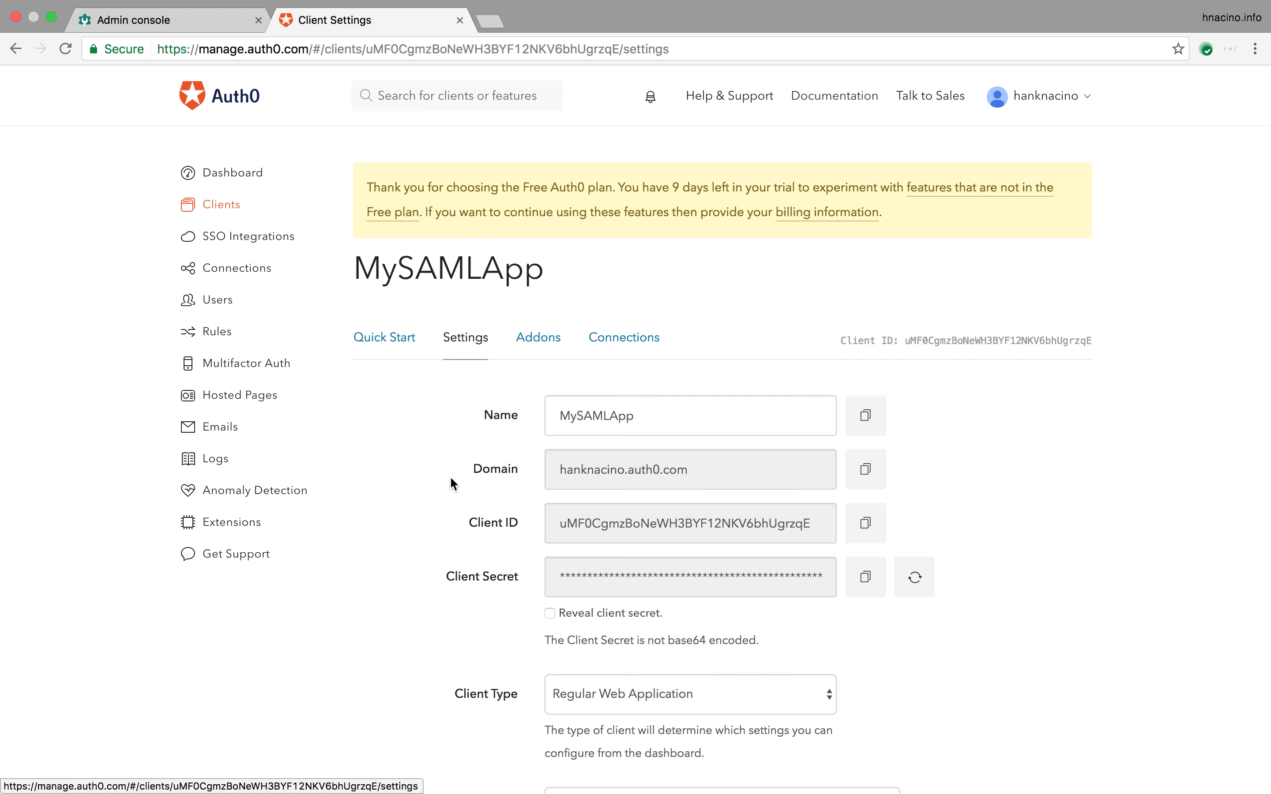
{"action": "scroll", "coordinate": [1000, 500], "scroll_direction": "down", "scroll_amount": 2}
{"action": "scroll", "coordinate": [1001, 499], "scroll_direction": "down", "scroll_amount": 8}
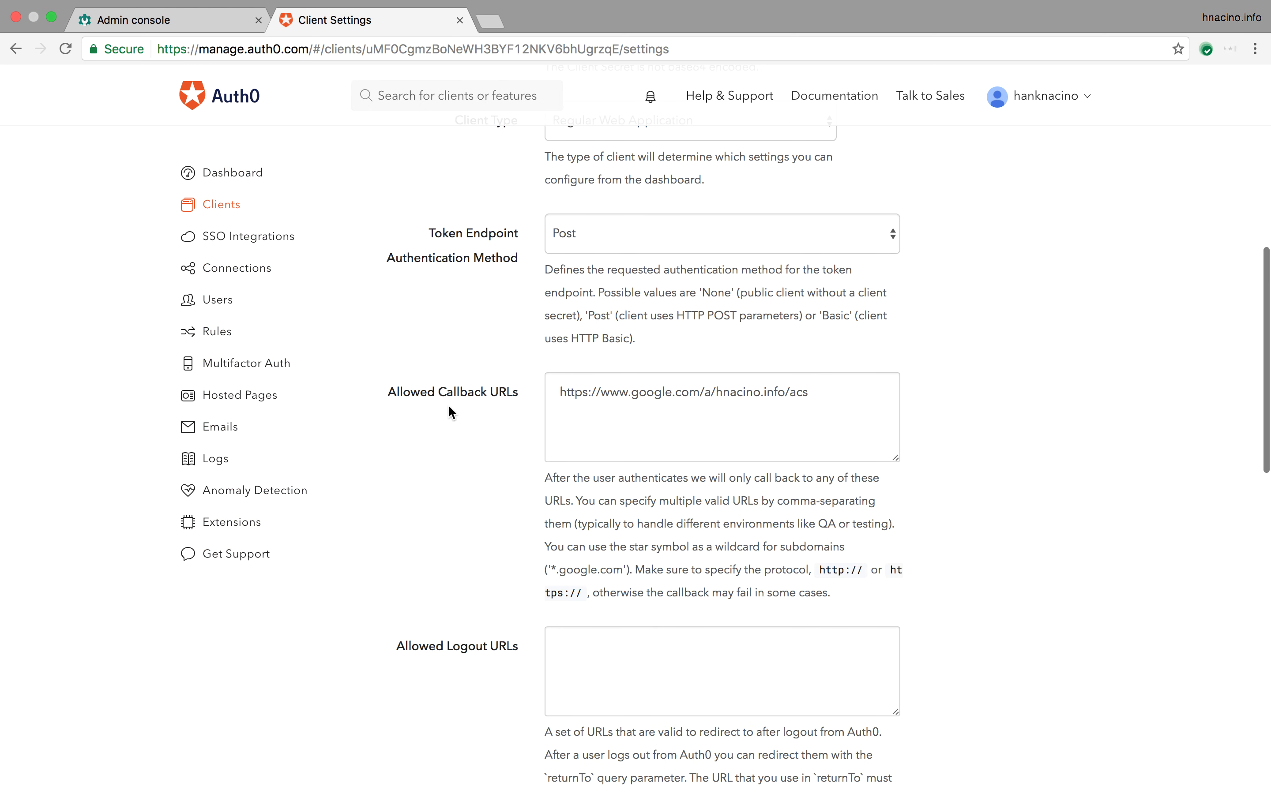
{"action": "left_click_drag", "start_coordinate": [560, 392], "coordinate": [811, 390]}
{"action": "scroll", "coordinate": [993, 410], "scroll_direction": "up", "scroll_amount": 7}
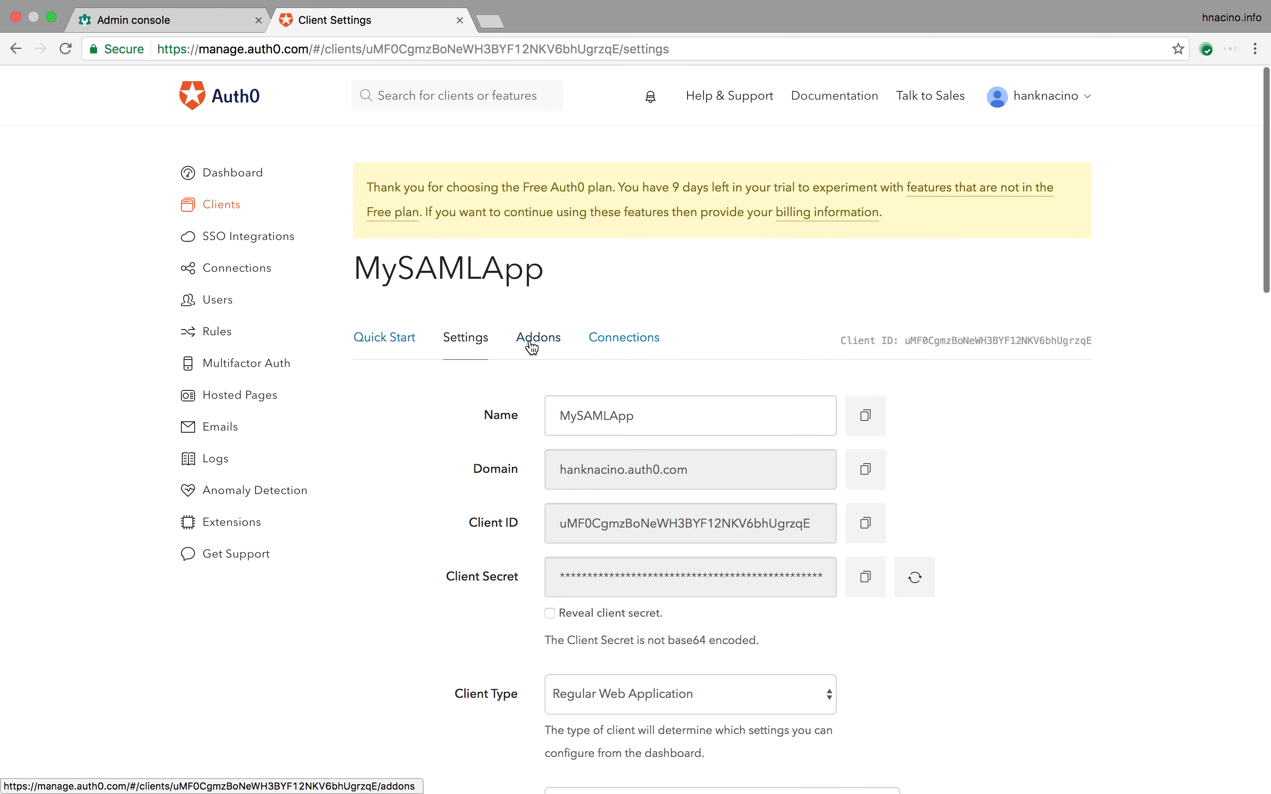
{"action": "left_click", "coordinate": [530, 341]}
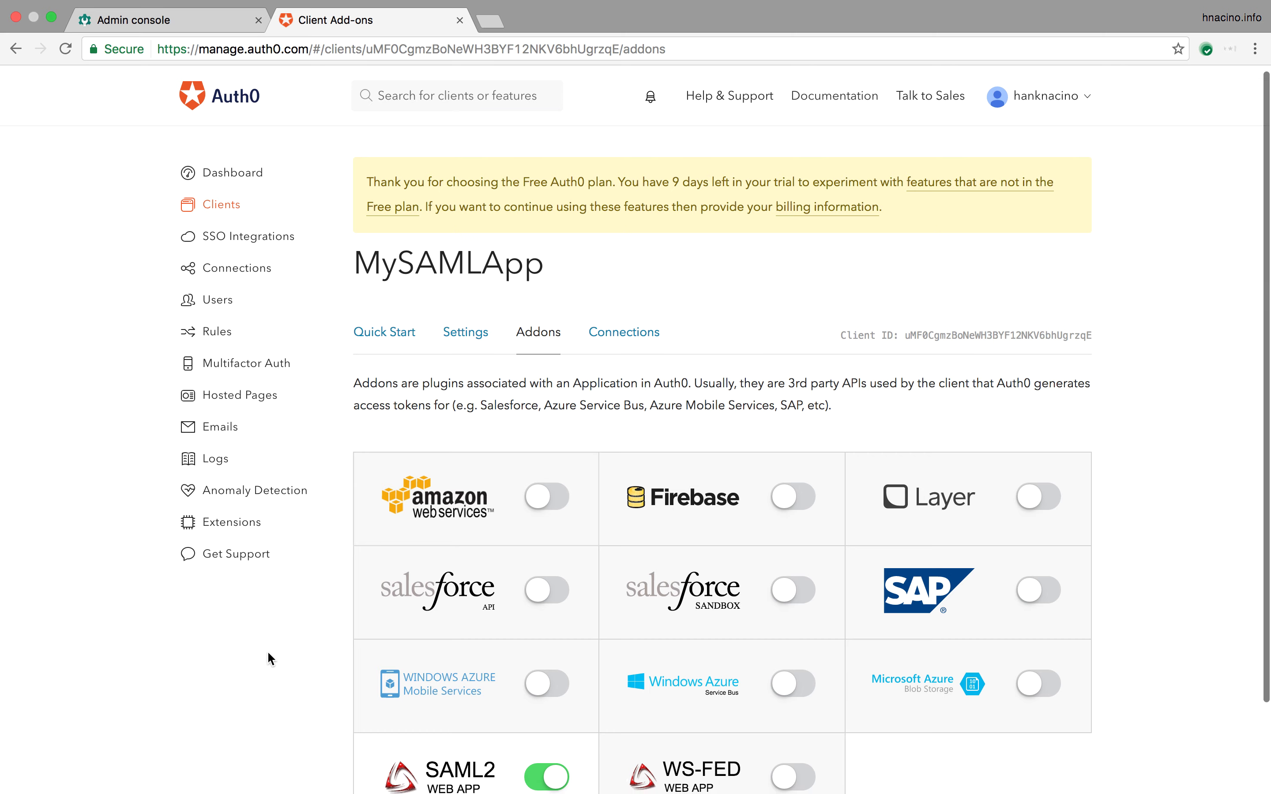
Step: Enable the SAML2 Web App add-on, review its Google callback URL setting, and close it
{"action": "scroll", "coordinate": [269, 658], "scroll_direction": "down", "scroll_amount": 3}
{"action": "left_click", "coordinate": [447, 670]}
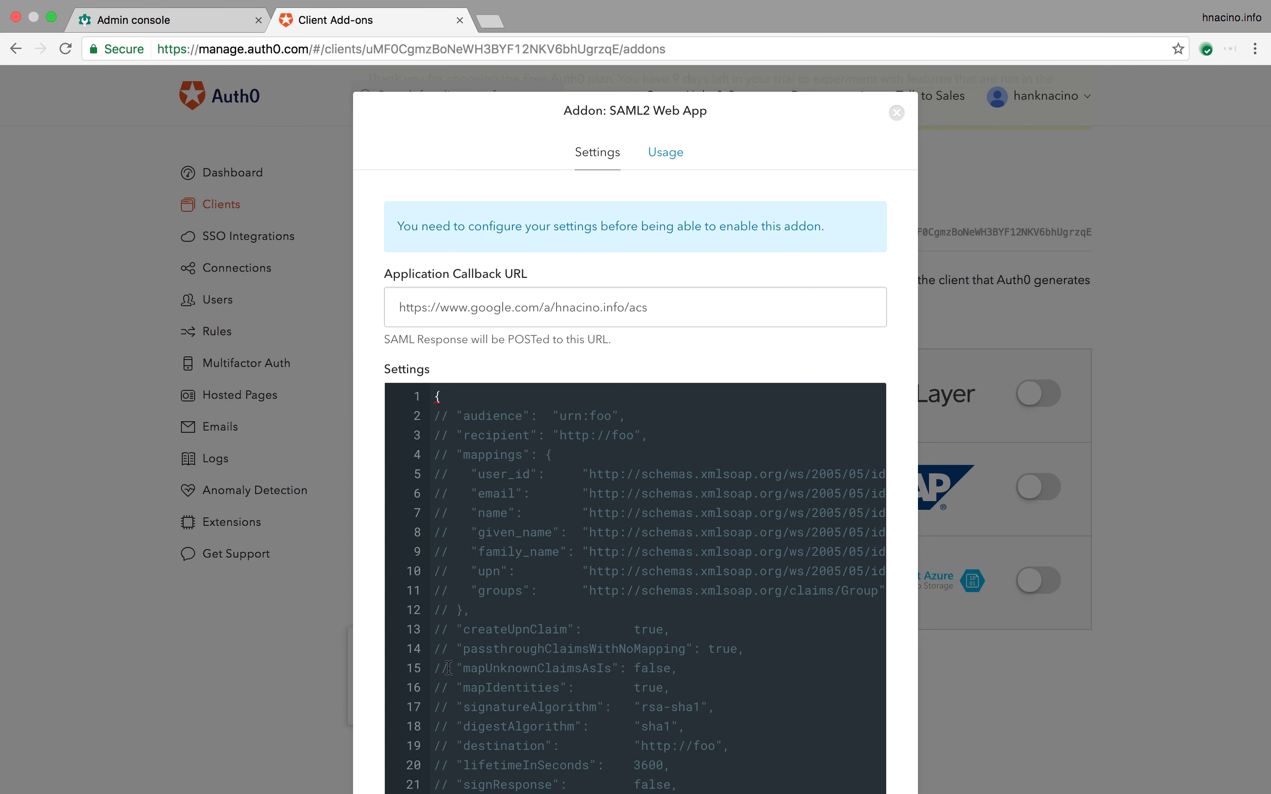
{"action": "scroll", "coordinate": [791, 318], "scroll_direction": "down", "scroll_amount": 1}
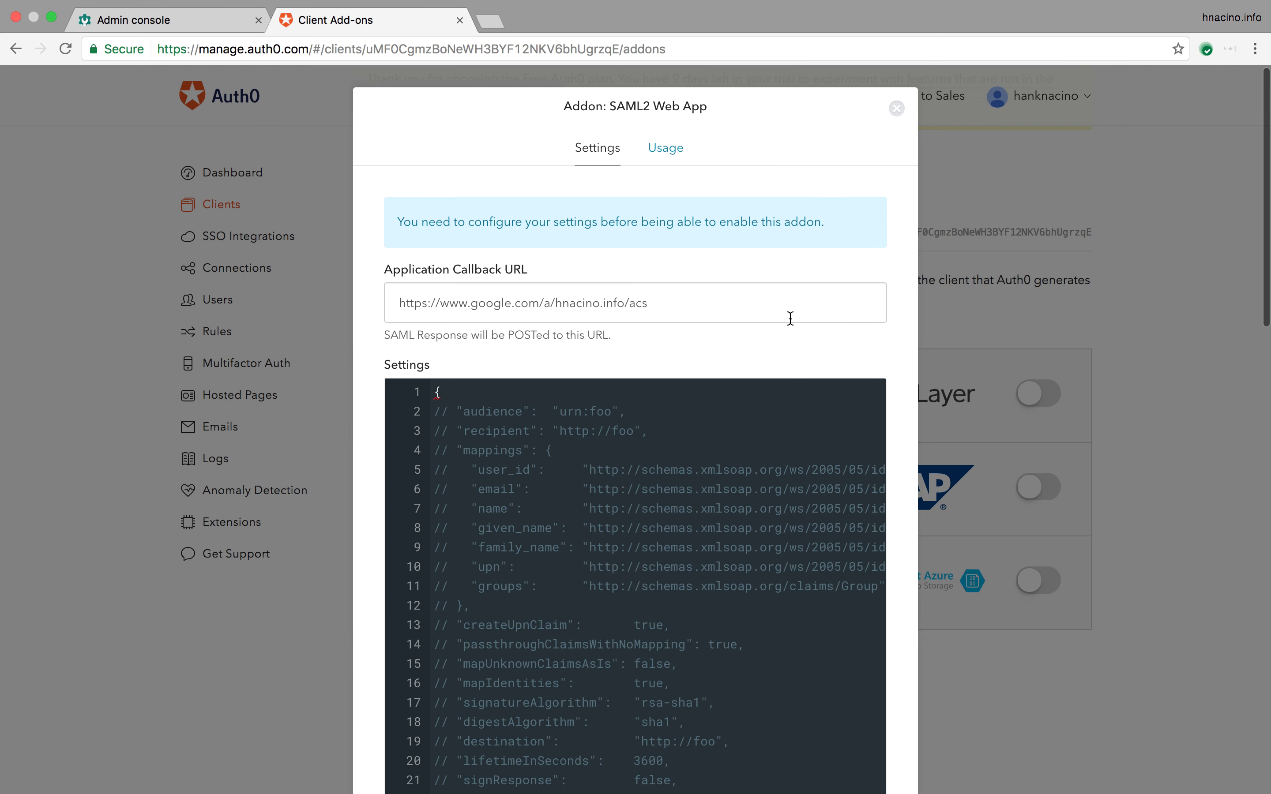
{"action": "scroll", "coordinate": [791, 317], "scroll_direction": "down", "scroll_amount": 2}
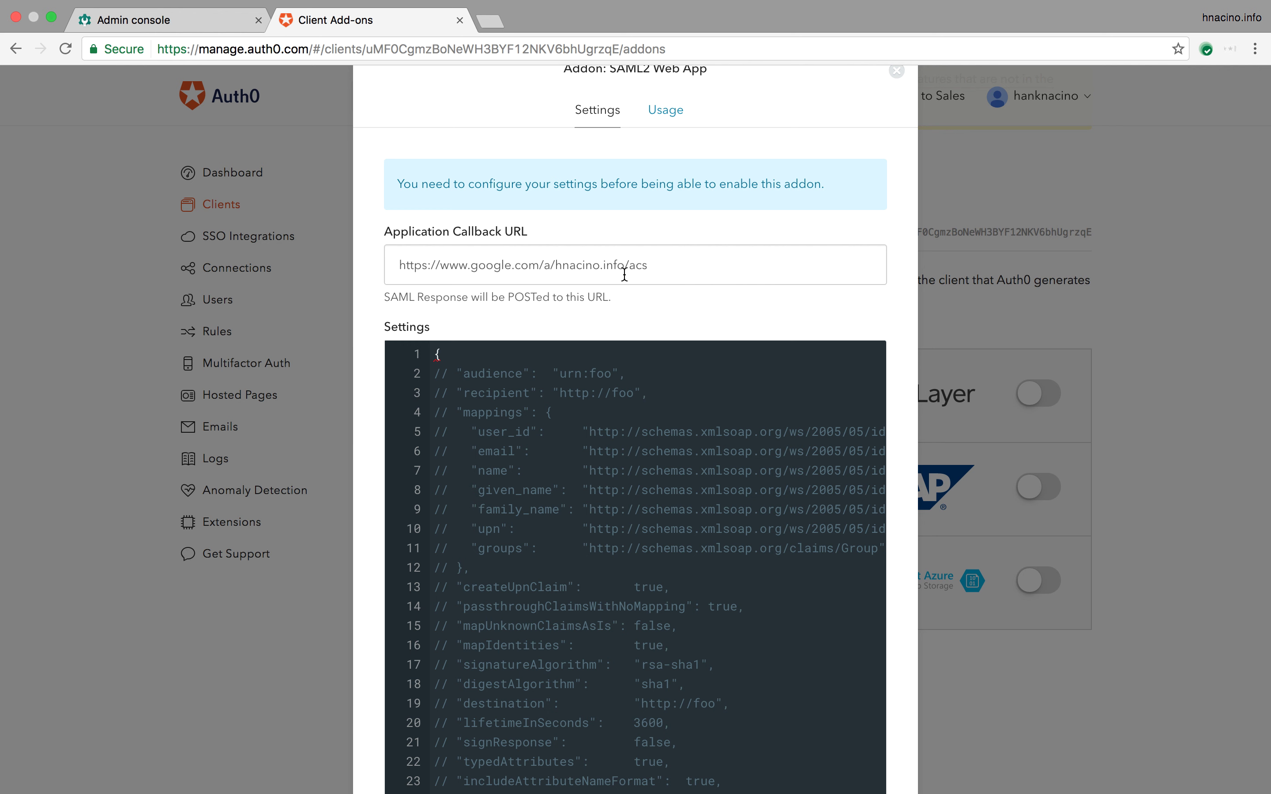
{"action": "scroll", "coordinate": [624, 273], "scroll_direction": "down", "scroll_amount": 1}
{"action": "scroll", "coordinate": [624, 274], "scroll_direction": "down", "scroll_amount": 20}
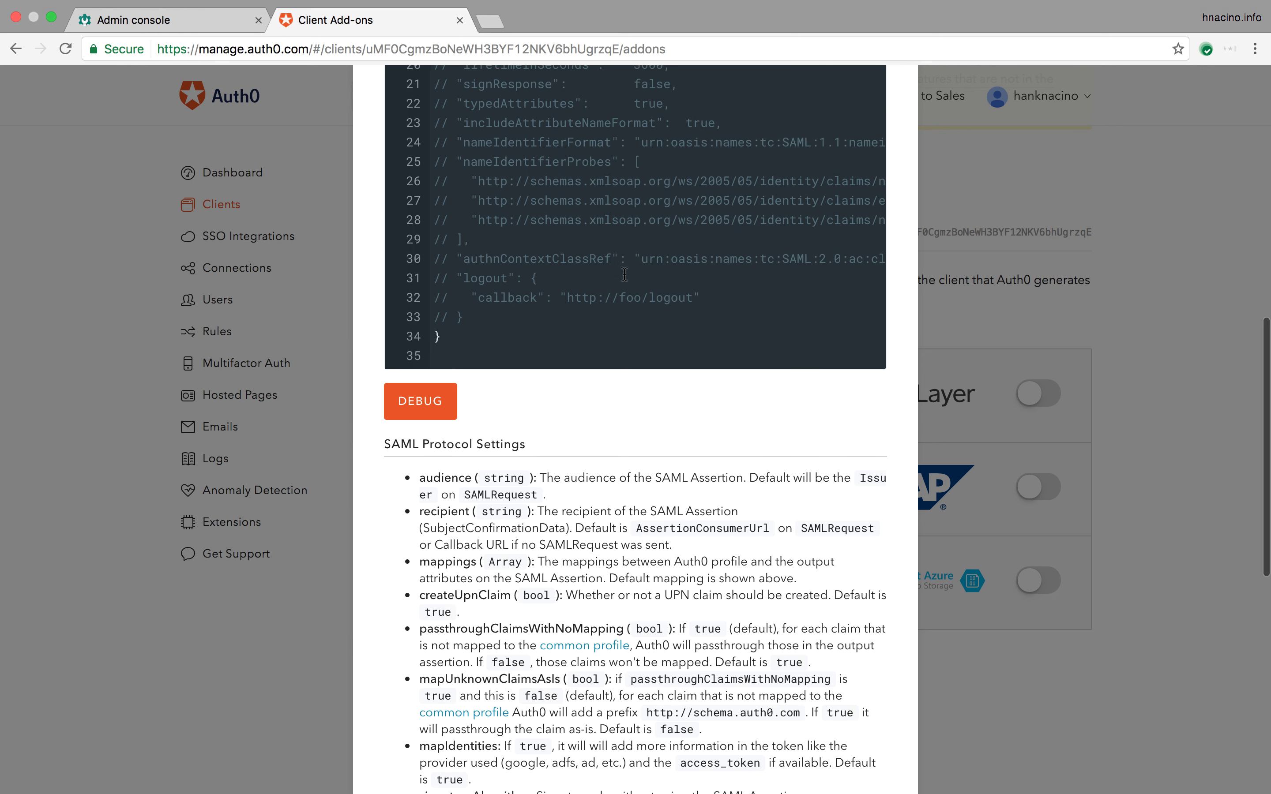
{"action": "scroll", "coordinate": [536, 567], "scroll_direction": "down", "scroll_amount": 4}
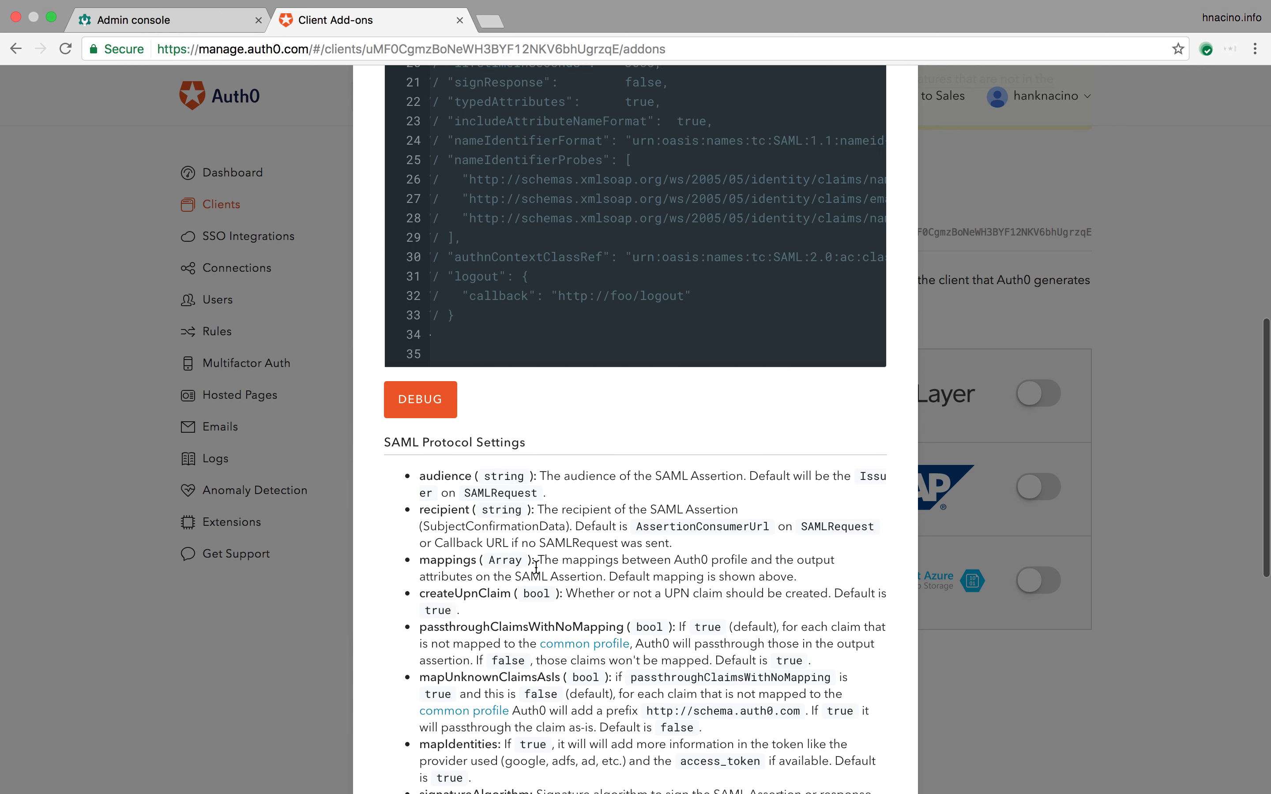
{"action": "scroll", "coordinate": [536, 567], "scroll_direction": "down", "scroll_amount": 1}
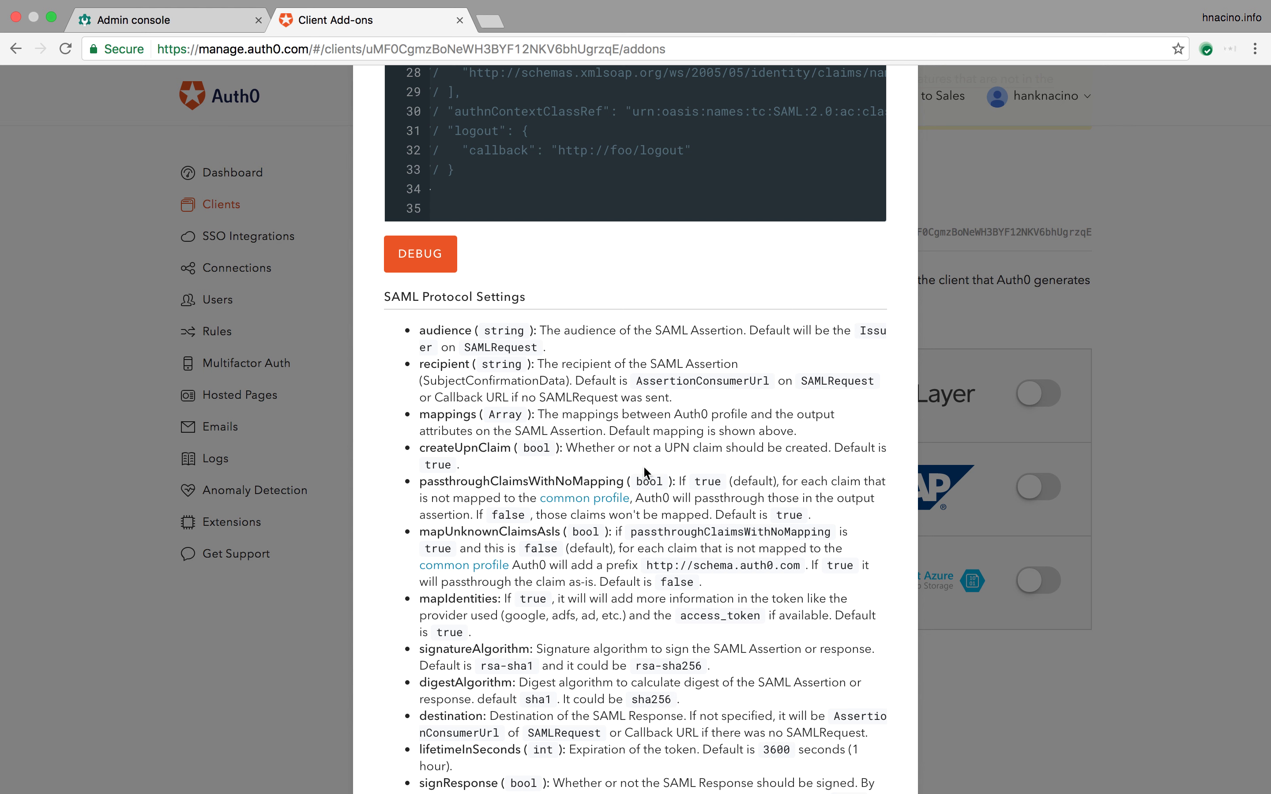
{"action": "scroll", "coordinate": [644, 467], "scroll_direction": "up", "scroll_amount": 15}
{"action": "scroll", "coordinate": [644, 468], "scroll_direction": "up", "scroll_amount": 4}
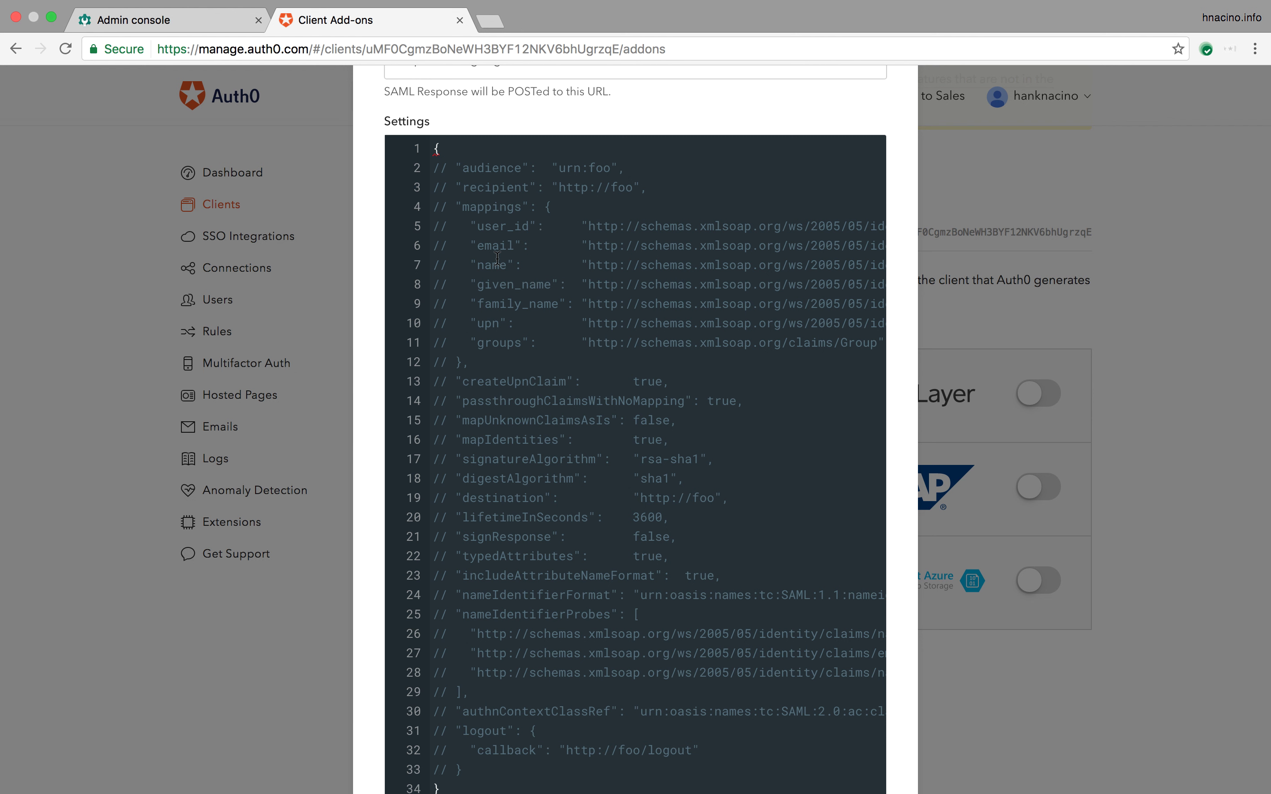
{"action": "scroll", "coordinate": [496, 259], "scroll_direction": "down", "scroll_amount": 1}
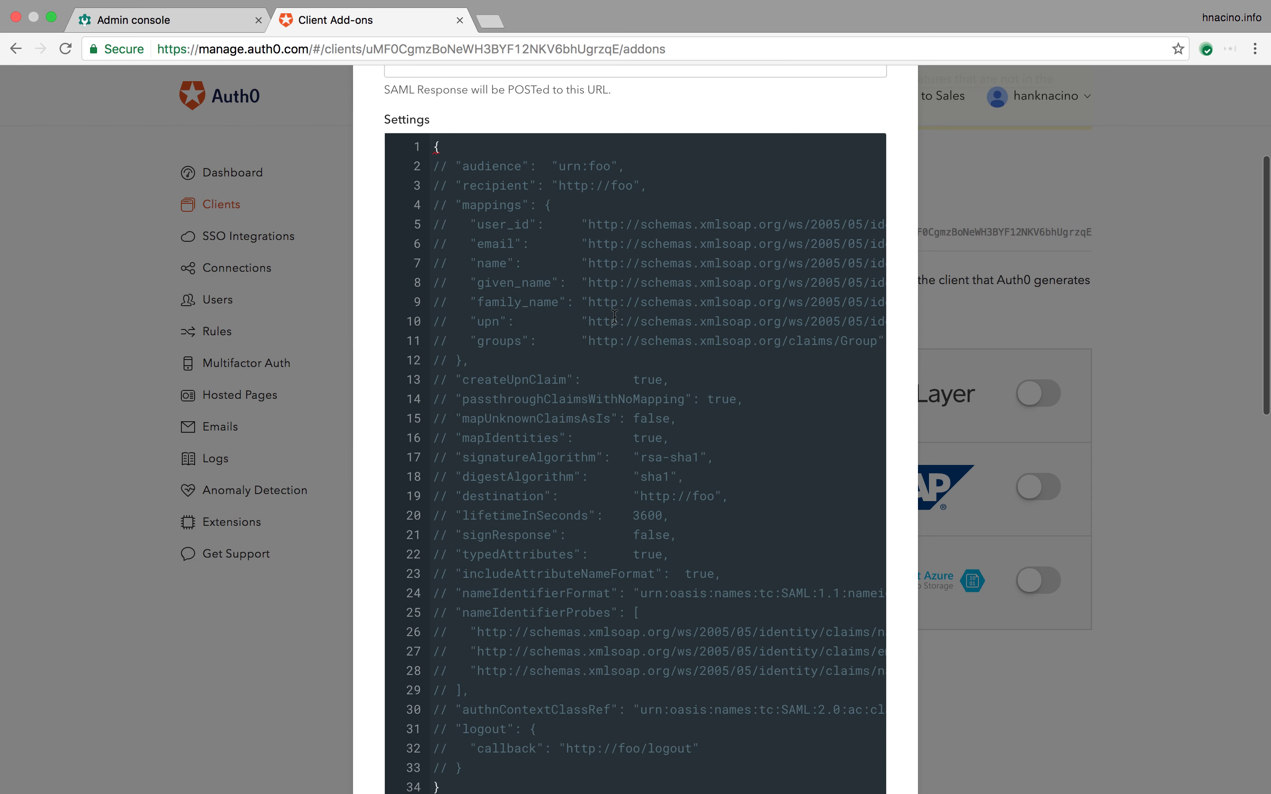
{"action": "scroll", "coordinate": [615, 317], "scroll_direction": "down", "scroll_amount": 1}
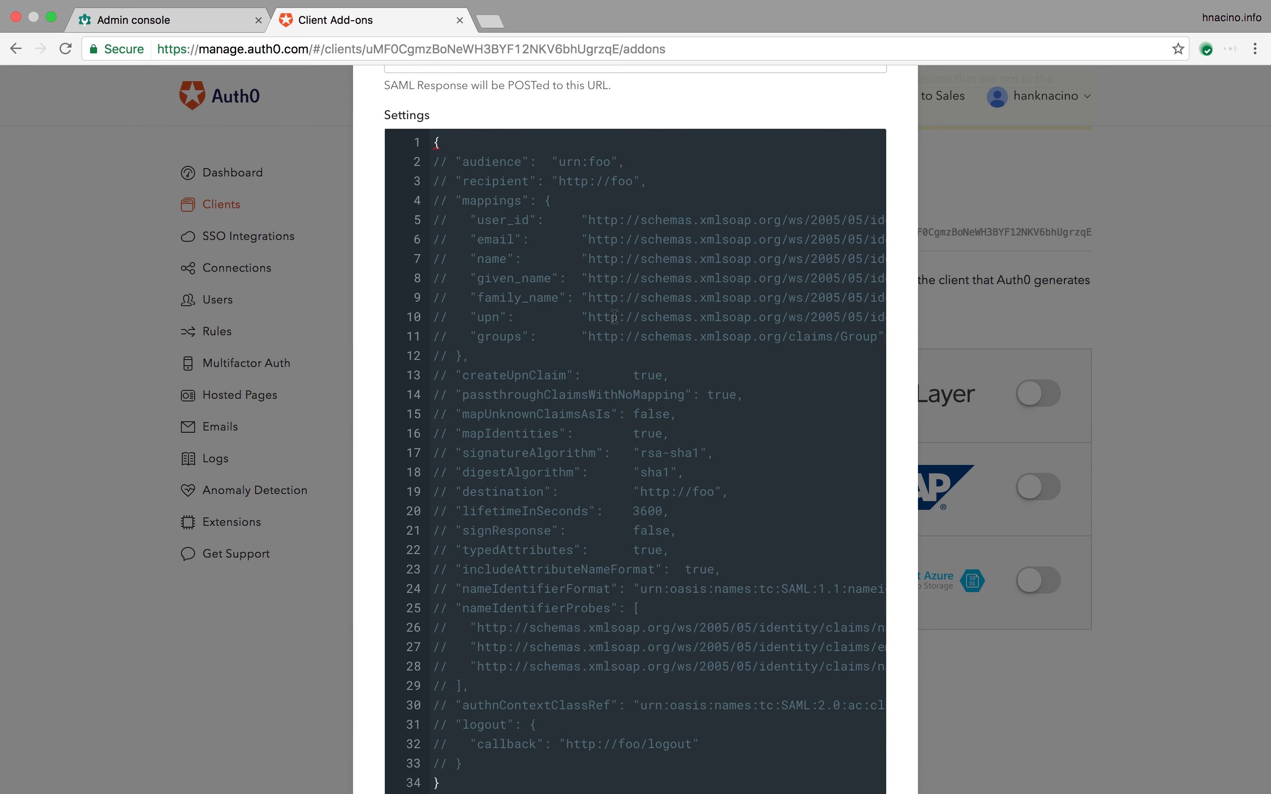
{"action": "scroll", "coordinate": [696, 317], "scroll_direction": "down", "scroll_amount": 10}
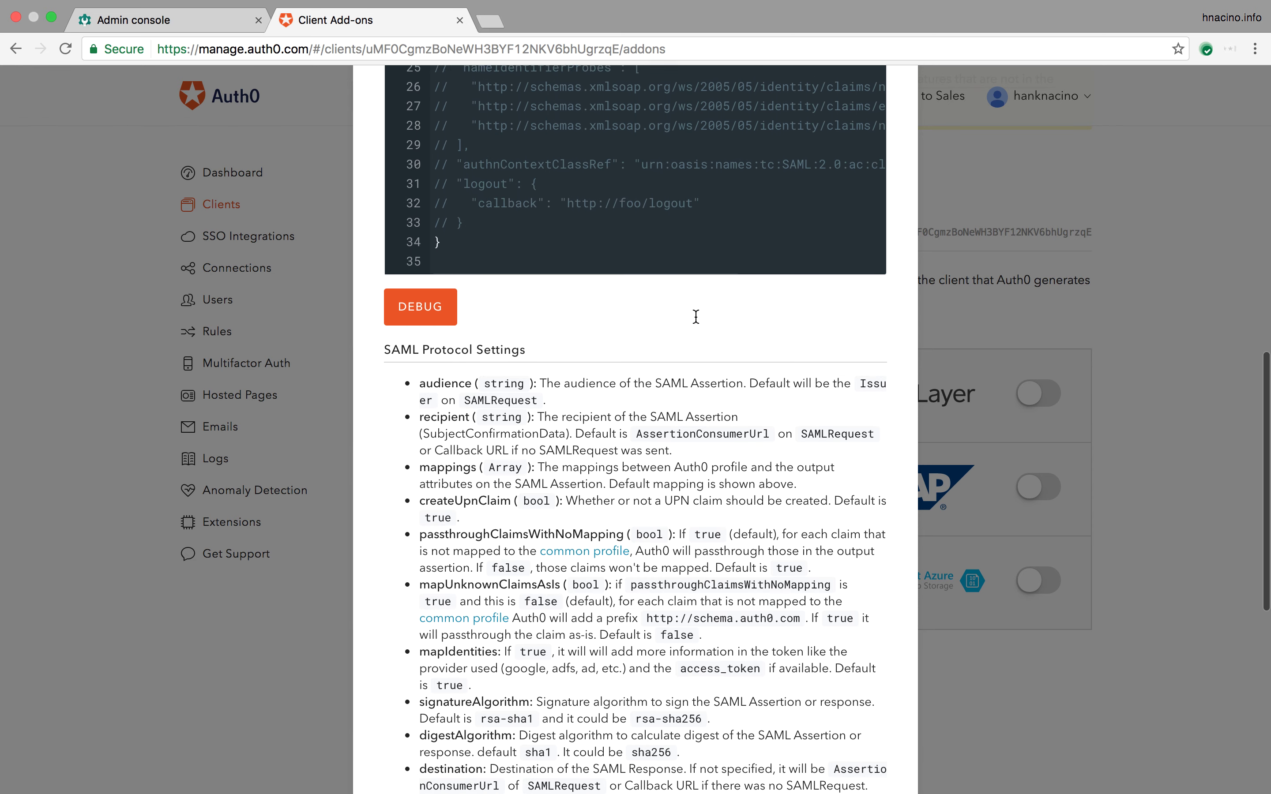
{"action": "scroll", "coordinate": [737, 281], "scroll_direction": "up", "scroll_amount": 15}
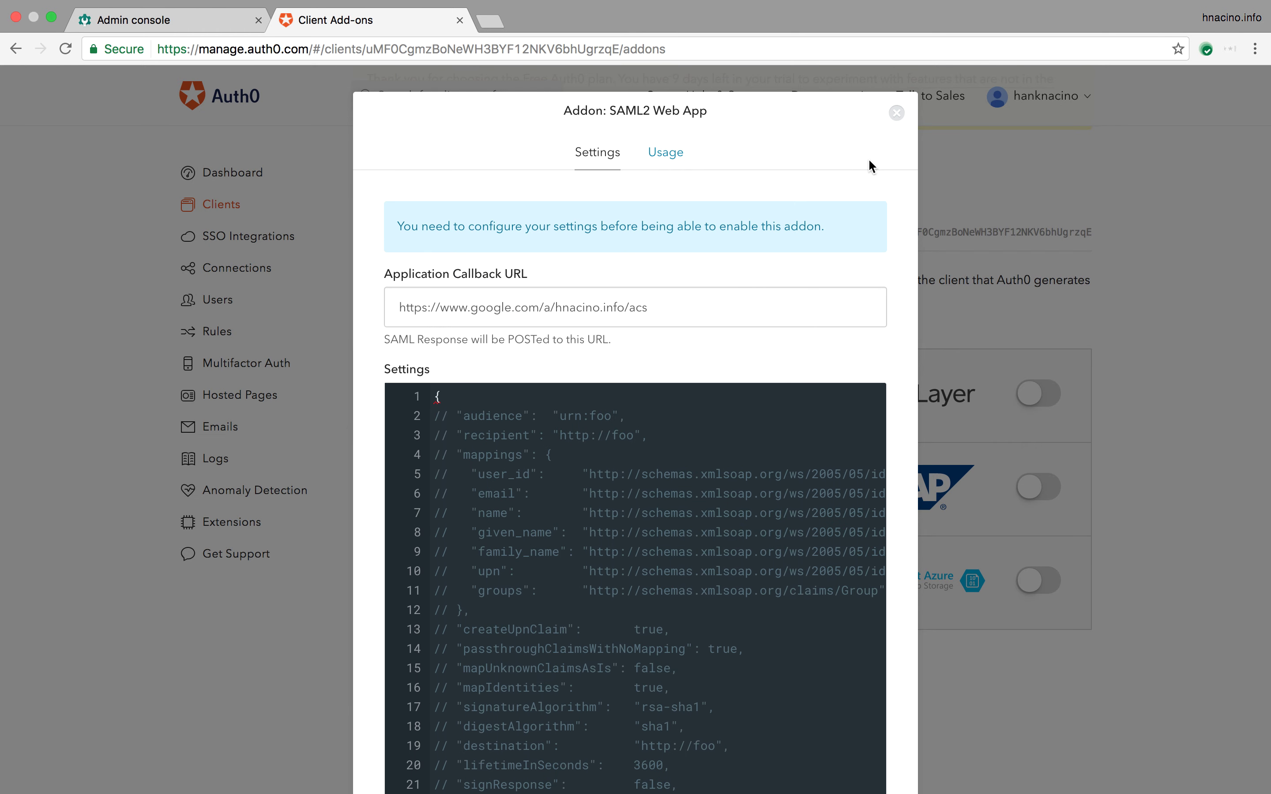
{"action": "left_click", "coordinate": [897, 114]}
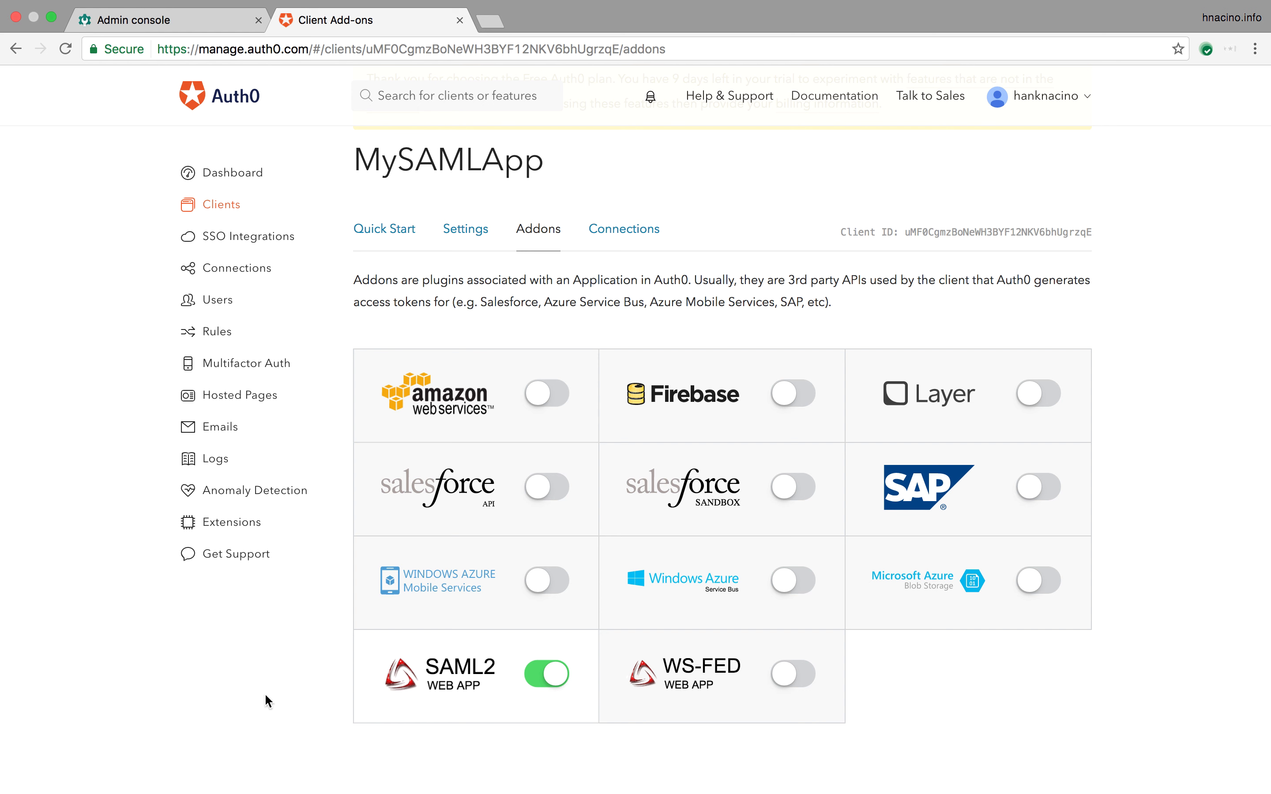
Step: Open a new Chrome incognito window from the Dock icon's menu
{"action": "mouse_move", "coordinate": [261, 766]}
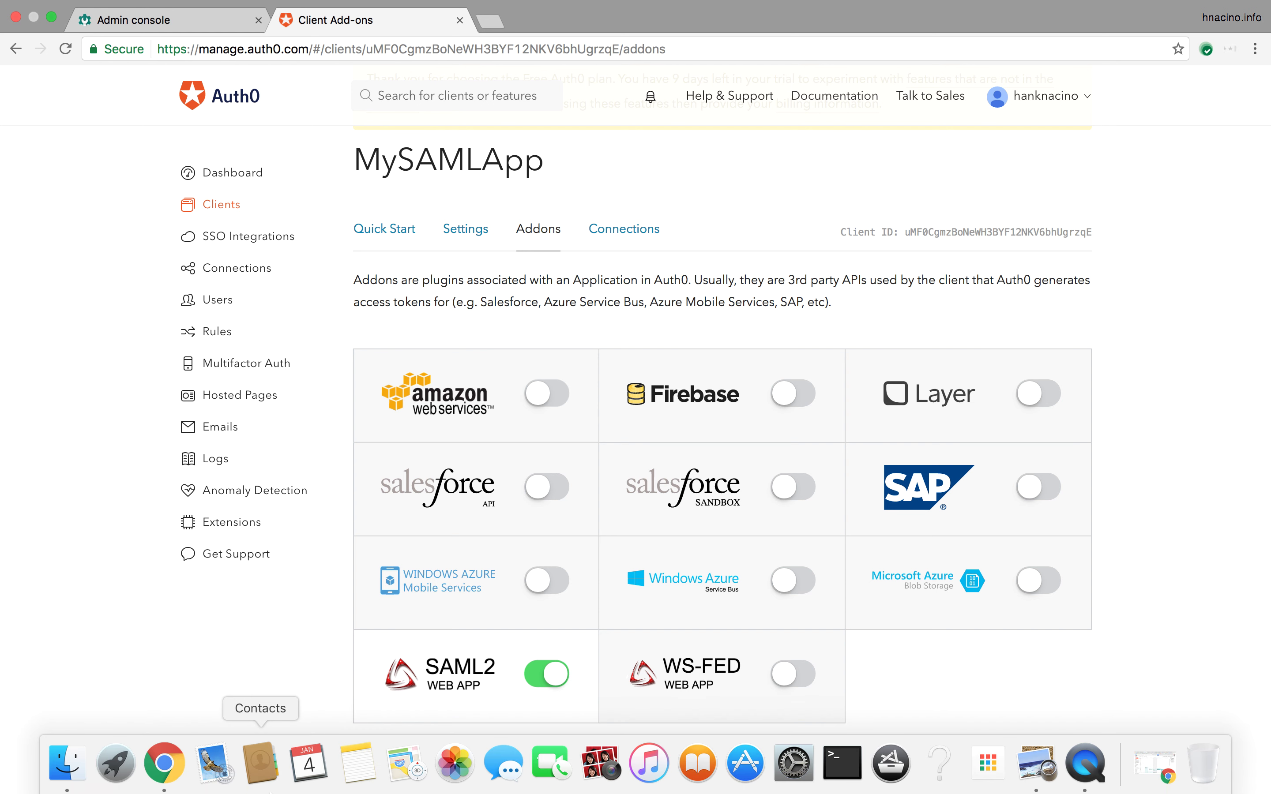
{"action": "right_click", "coordinate": [166, 773]}
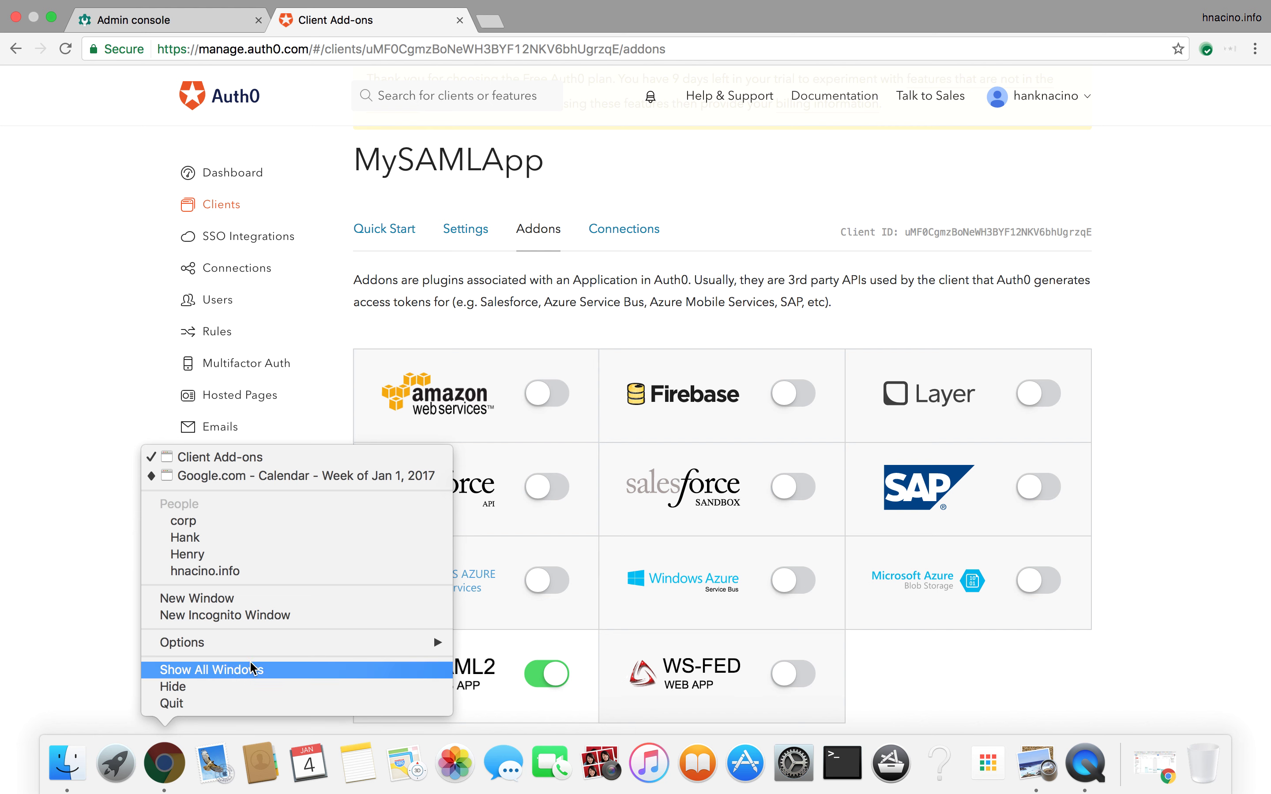
{"action": "left_click", "coordinate": [278, 616]}
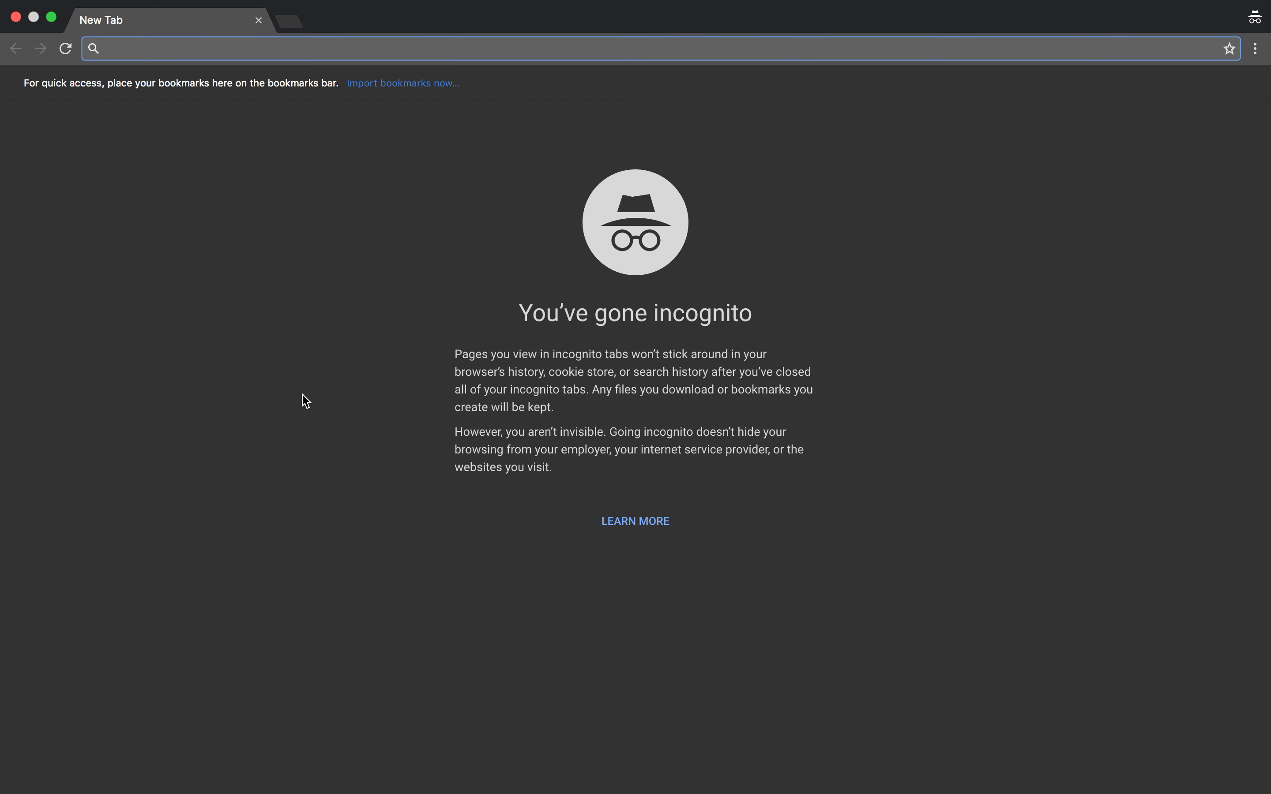
{"action": "left_click", "coordinate": [167, 53]}
Step: Go to console.cloud.google.com and submit the user's email to reach Auth0's MySAMLApp login
{"action": "type", "text": "c"}
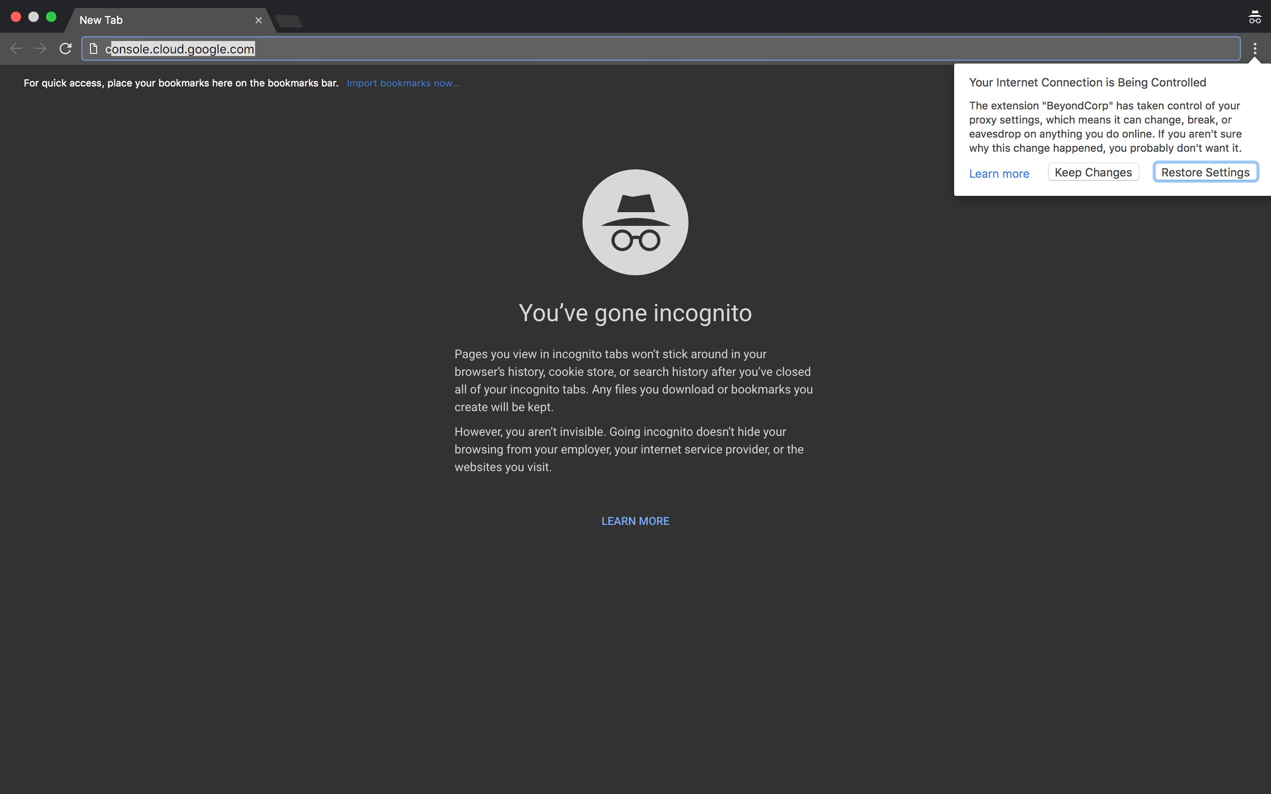
{"action": "left_click", "coordinate": [1174, 173]}
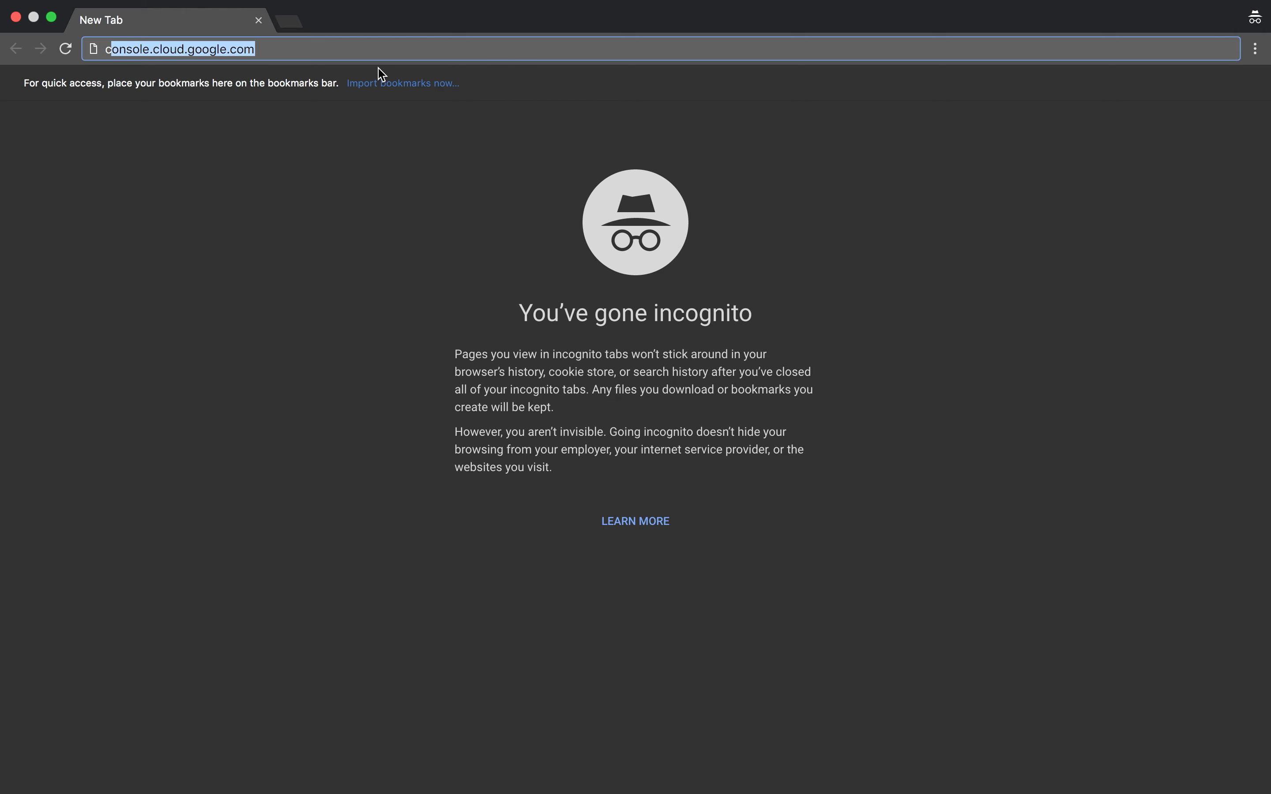
{"action": "key", "text": "Return"}
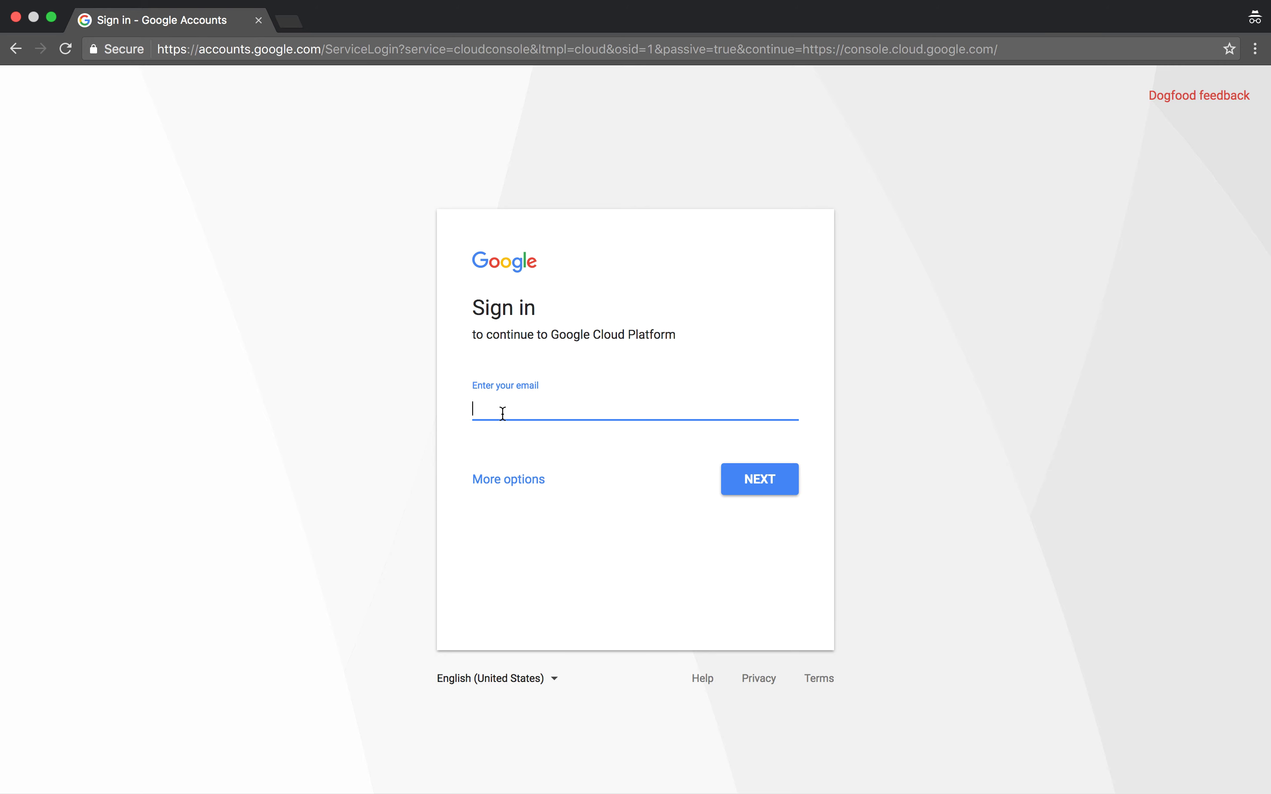
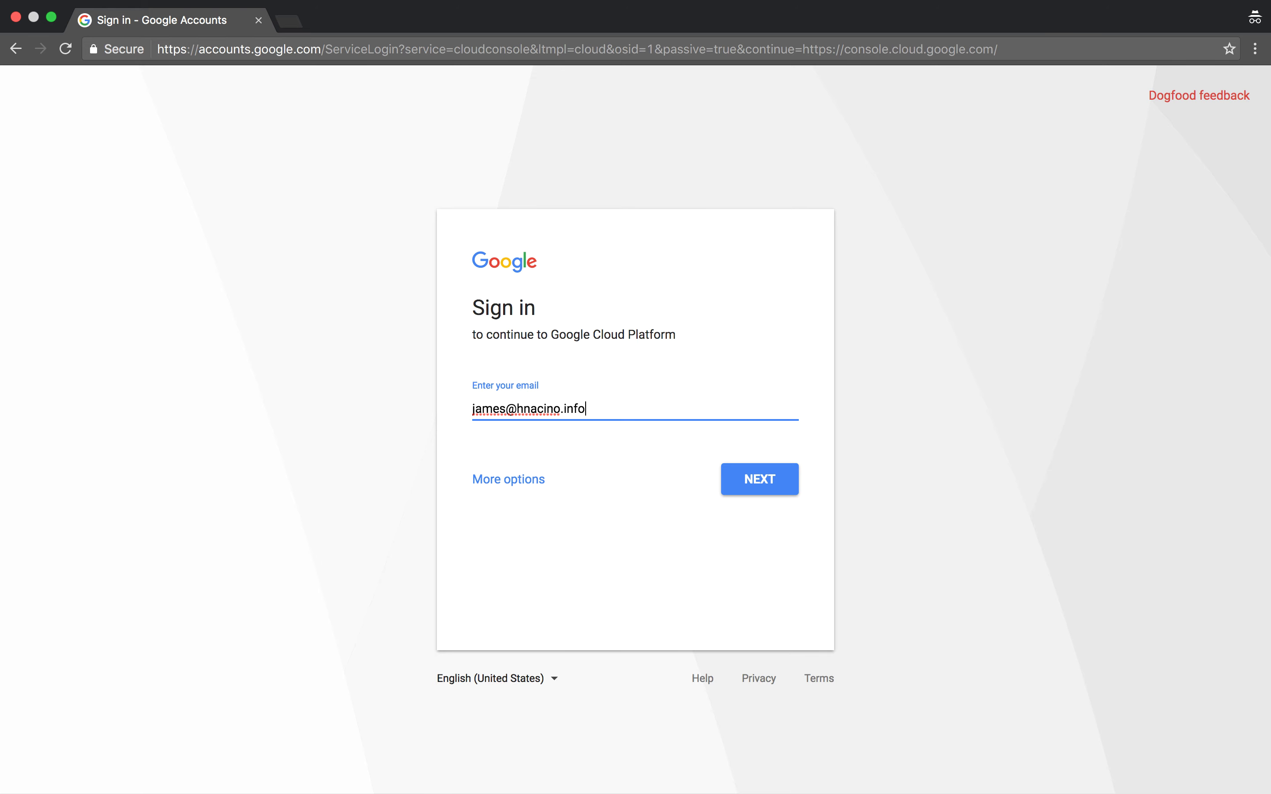
{"action": "left_click", "coordinate": [744, 489]}
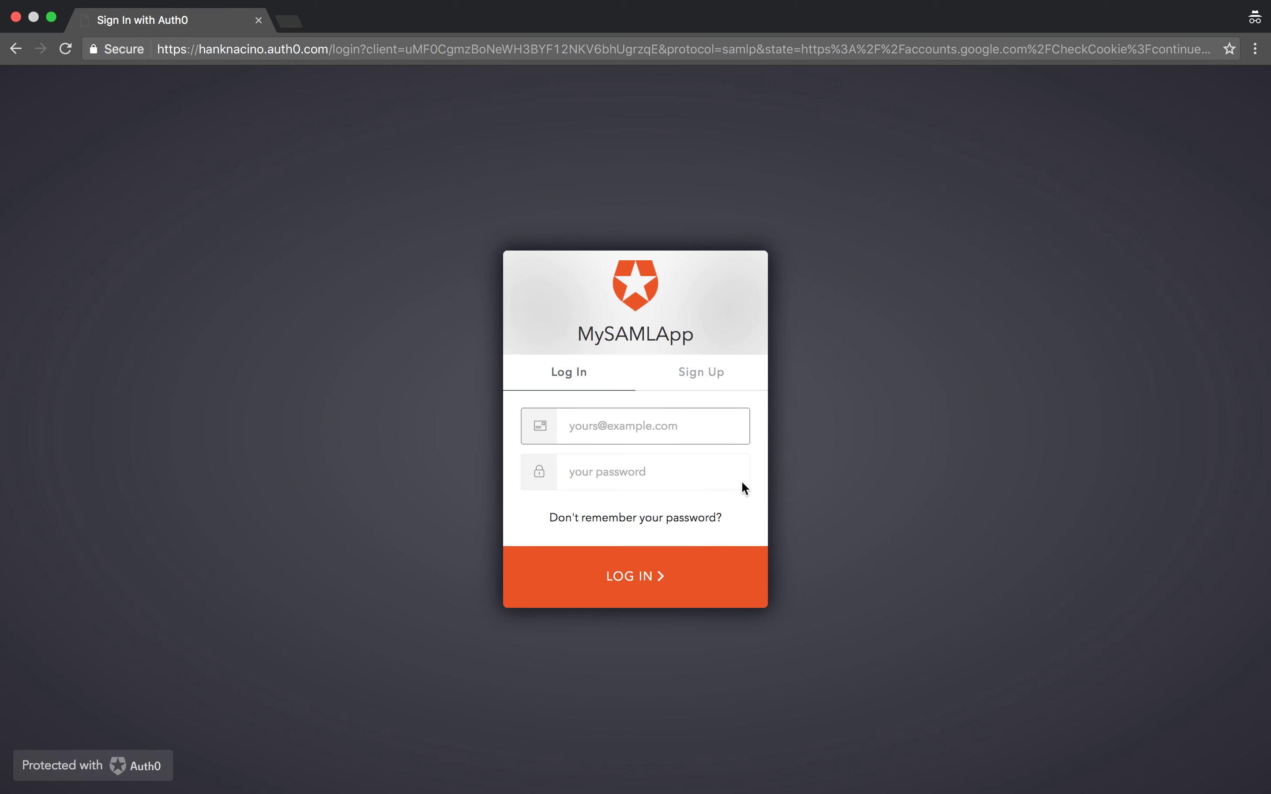
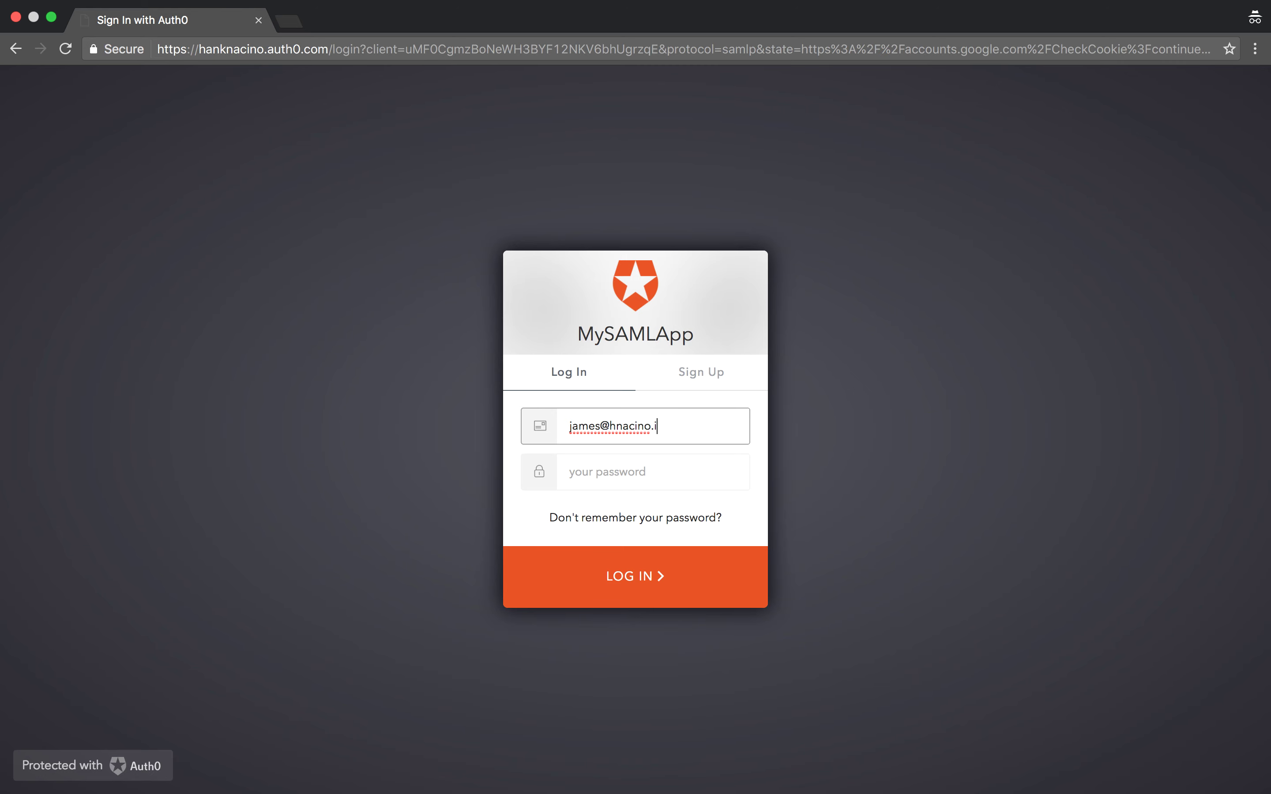
Step: Log in to MySAMLApp with the user's email and password, reaching G Suite's Invalid Email error
{"action": "left_click", "coordinate": [622, 467]}
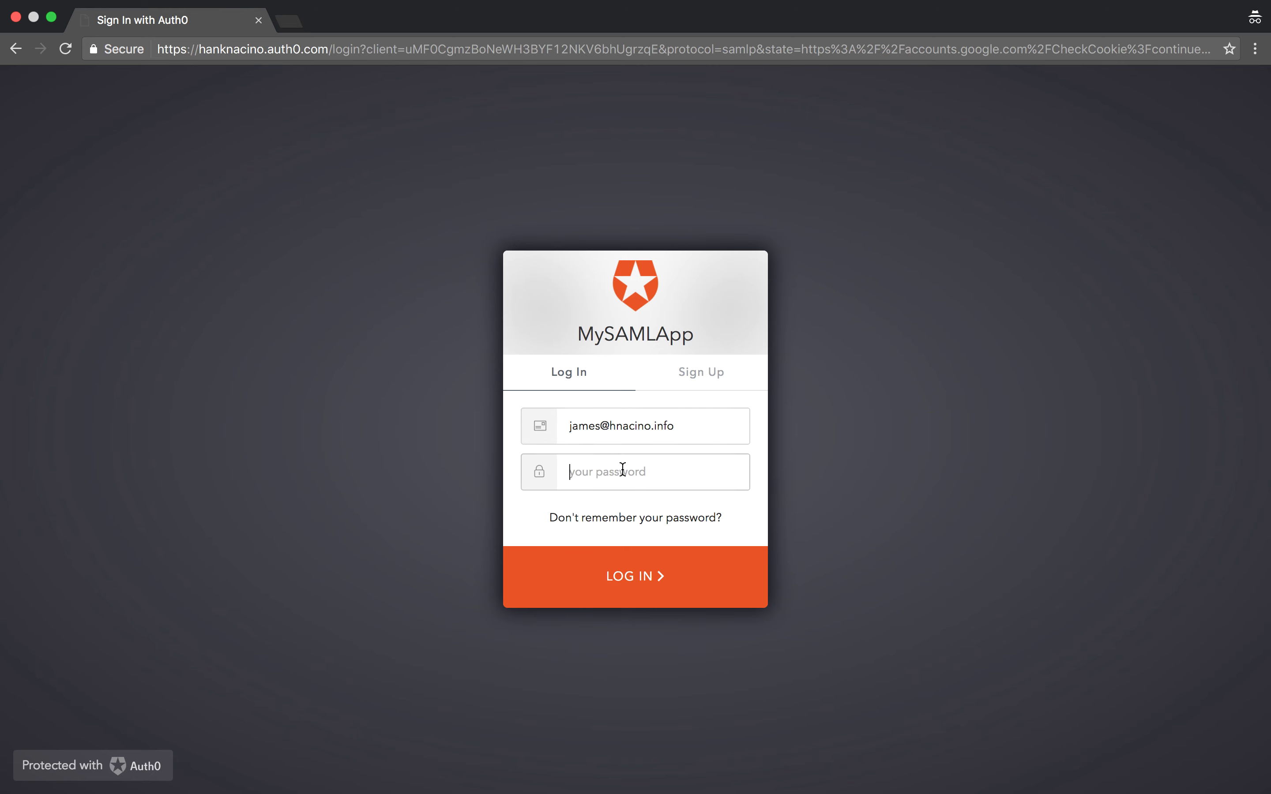
{"action": "type", "text": "••"}
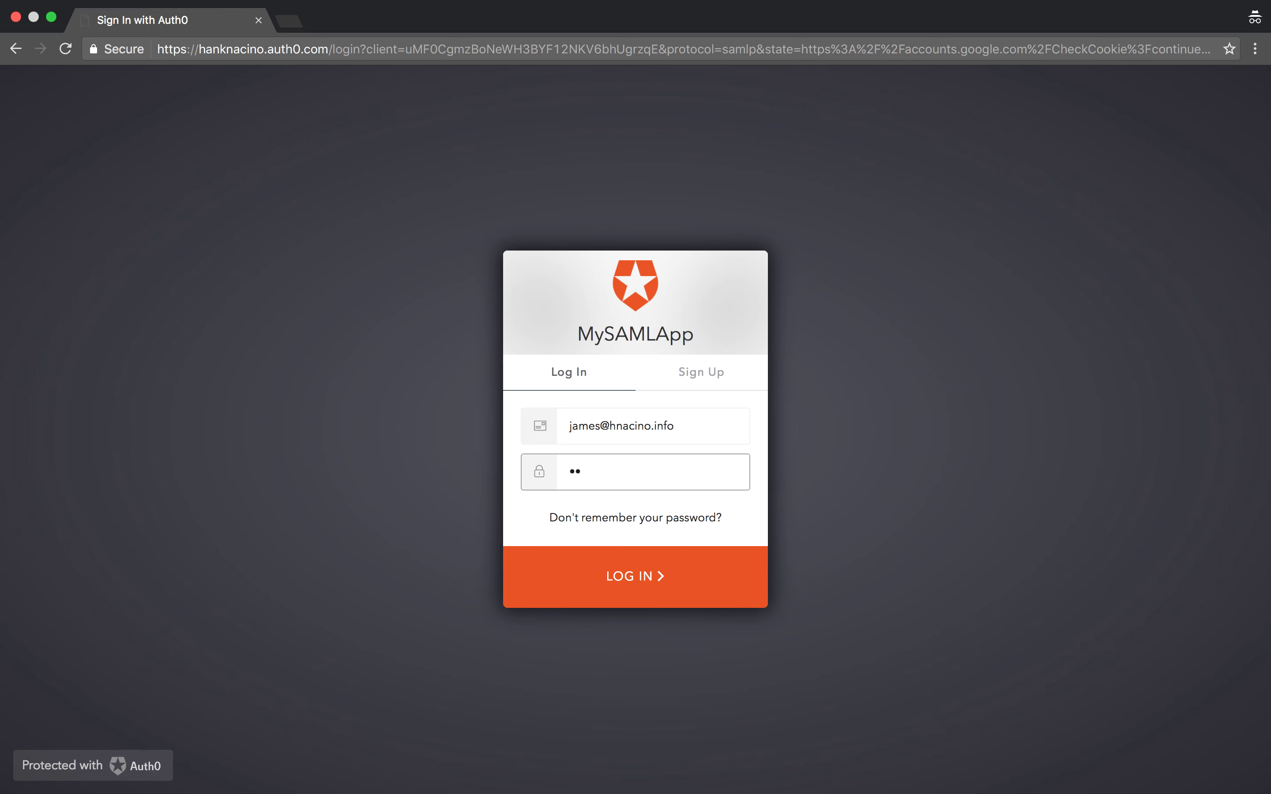
{"action": "type", "text": "•••••••"}
{"action": "left_click", "coordinate": [649, 578]}
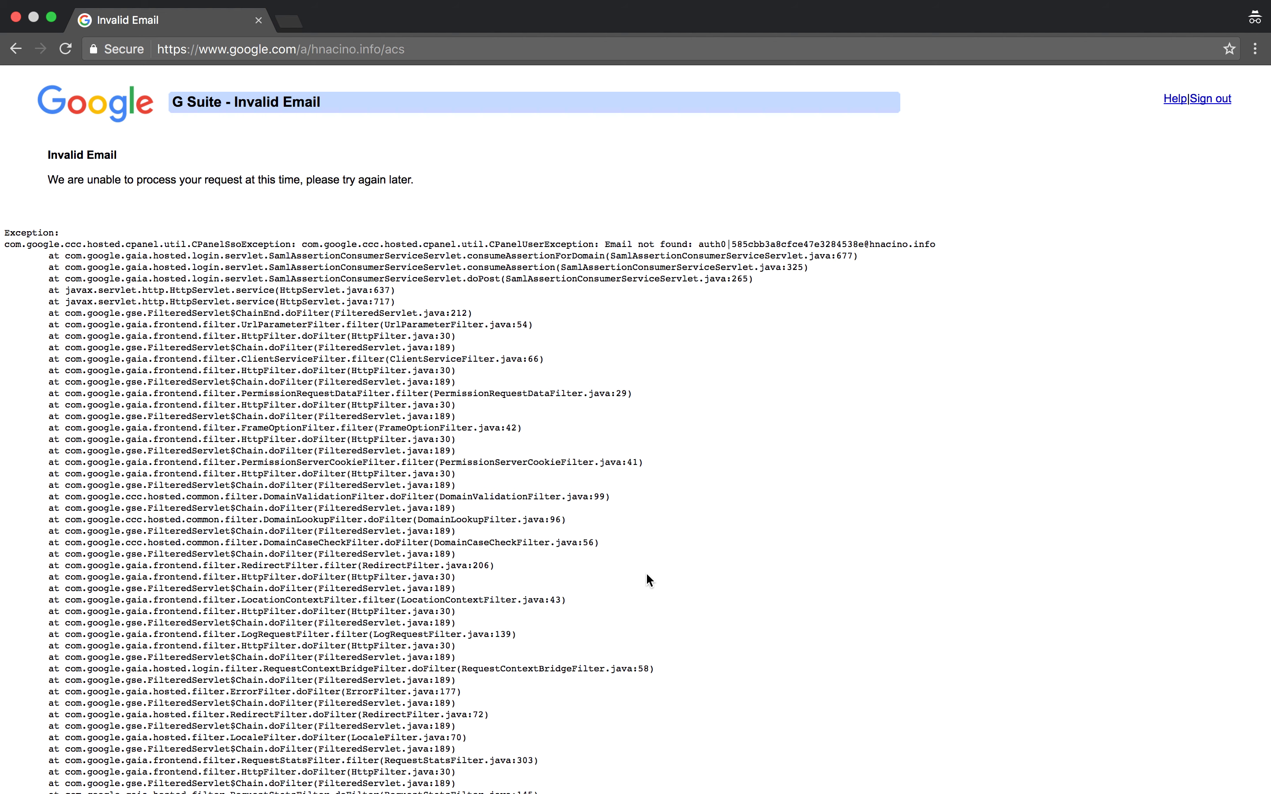
Step: Go back, choose 'Not your account?' for an empty Auth0 login, and close the incognito window
{"action": "key", "text": "super+bracketleft"}
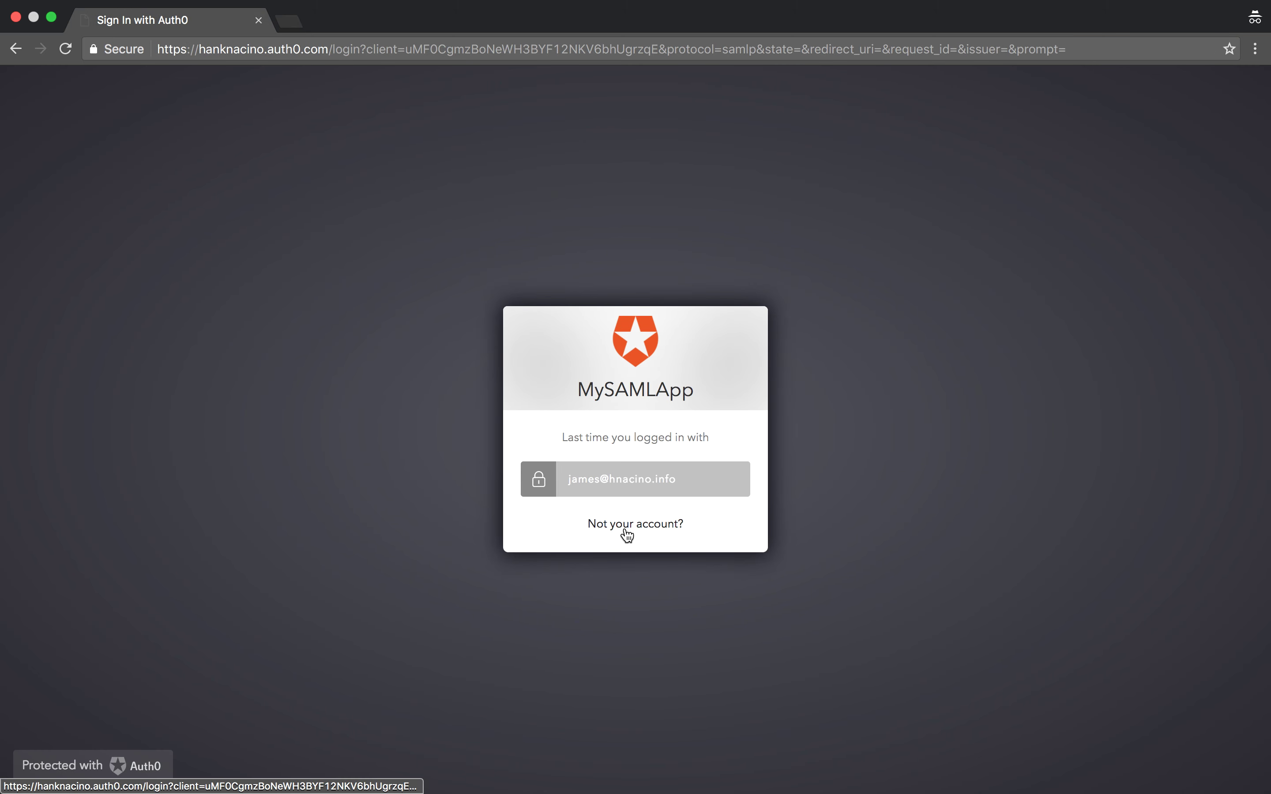
{"action": "left_click", "coordinate": [626, 525]}
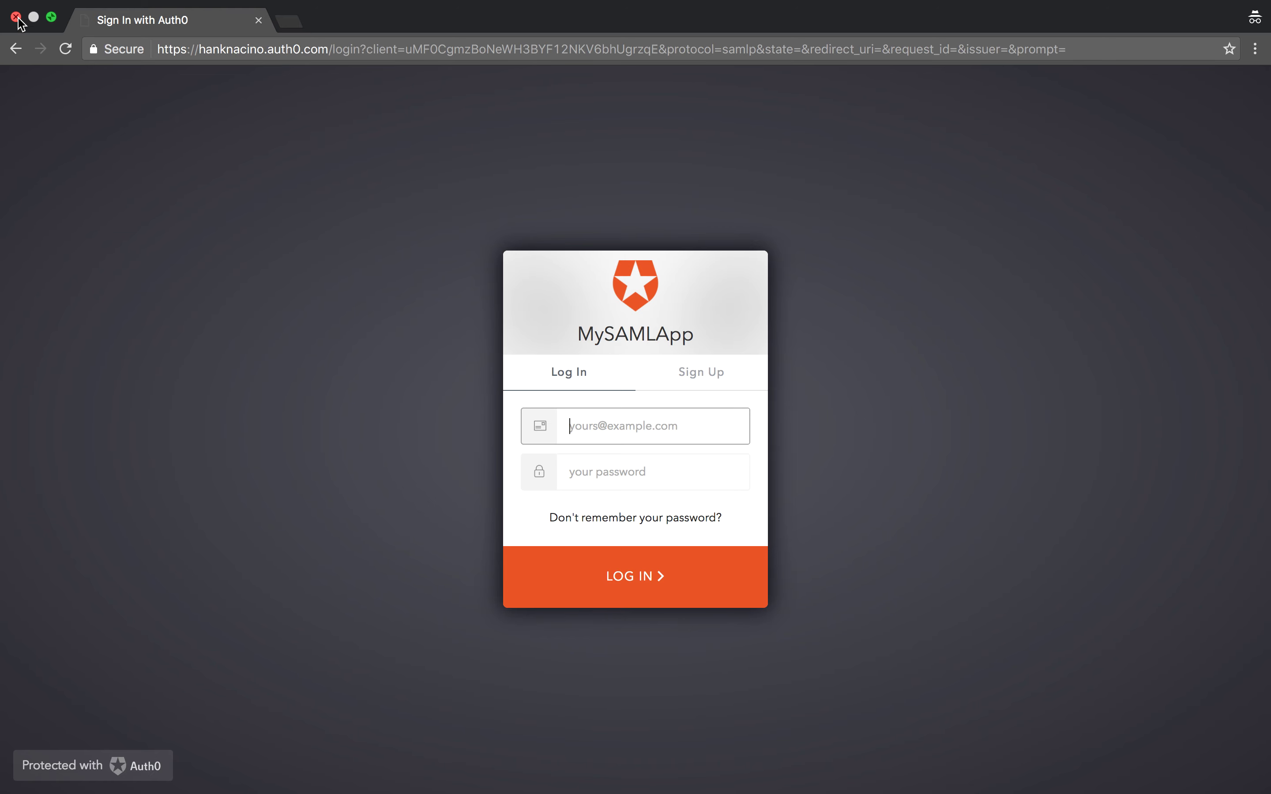
{"action": "left_click", "coordinate": [16, 18]}
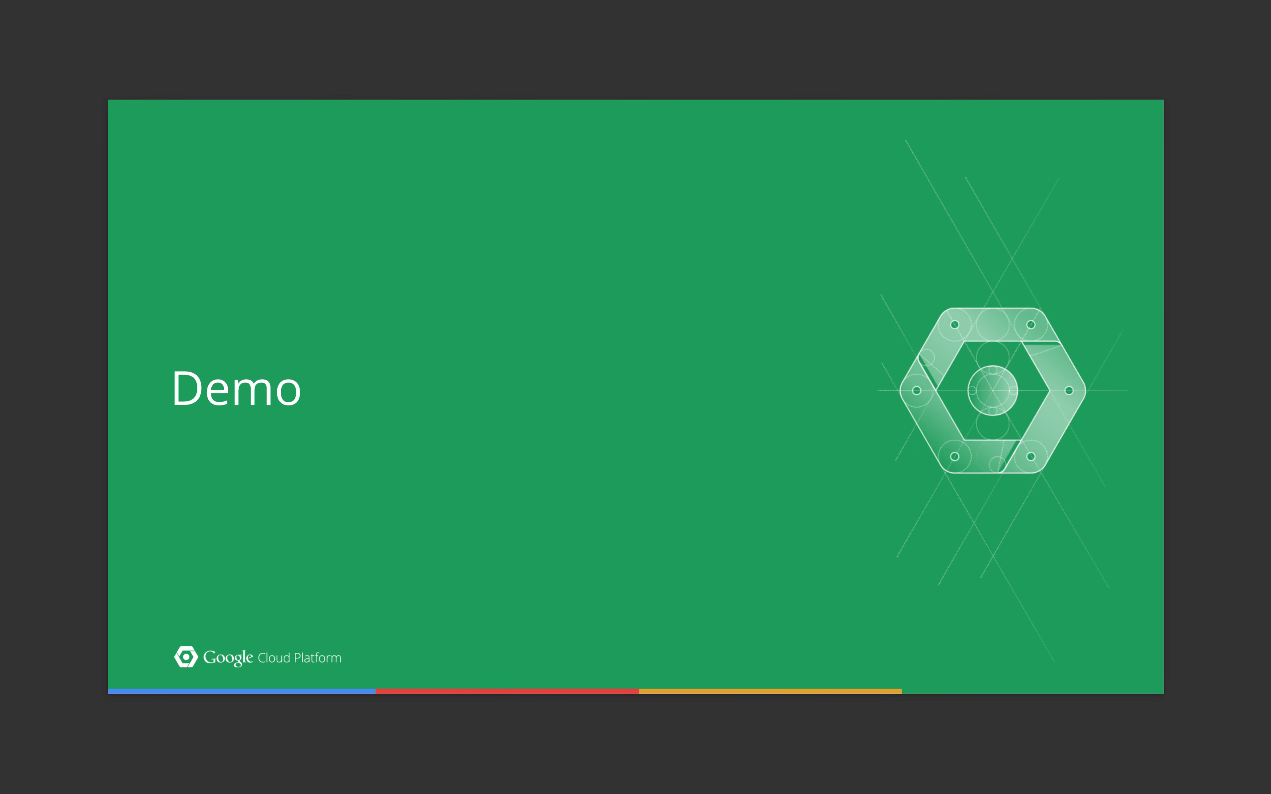
Step: Advance to the Troubleshooting slide and open its Invalid email support.google.com SSO help article
{"action": "key", "text": "Right"}
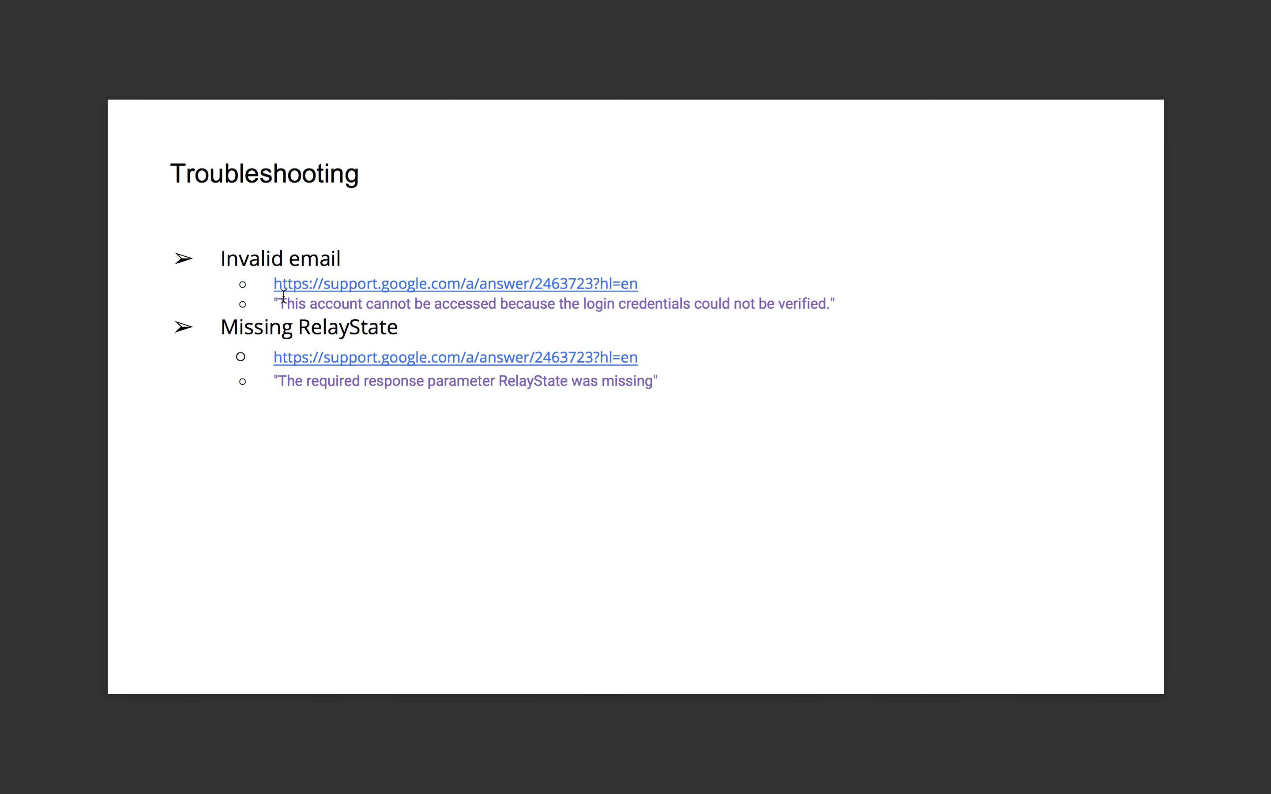
{"action": "left_click", "coordinate": [357, 285]}
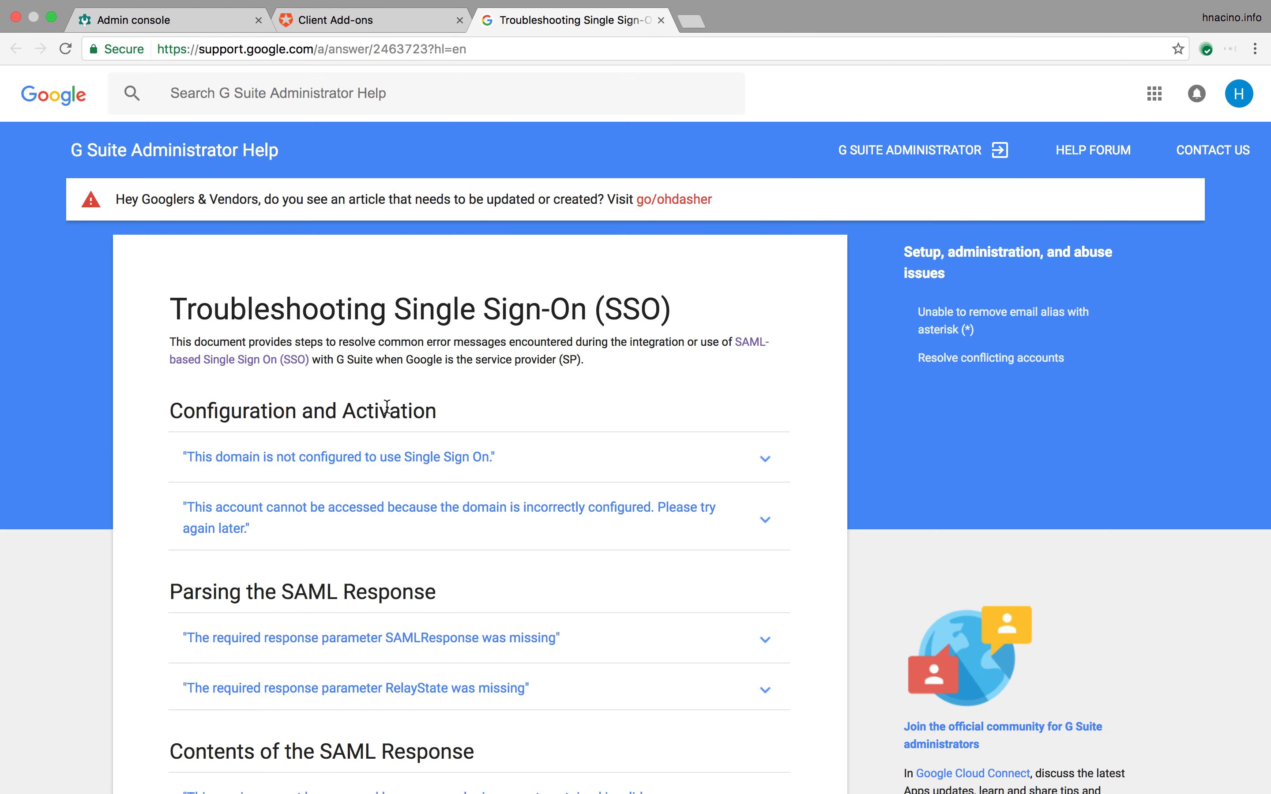
{"action": "key", "text": "ctrl+Left"}
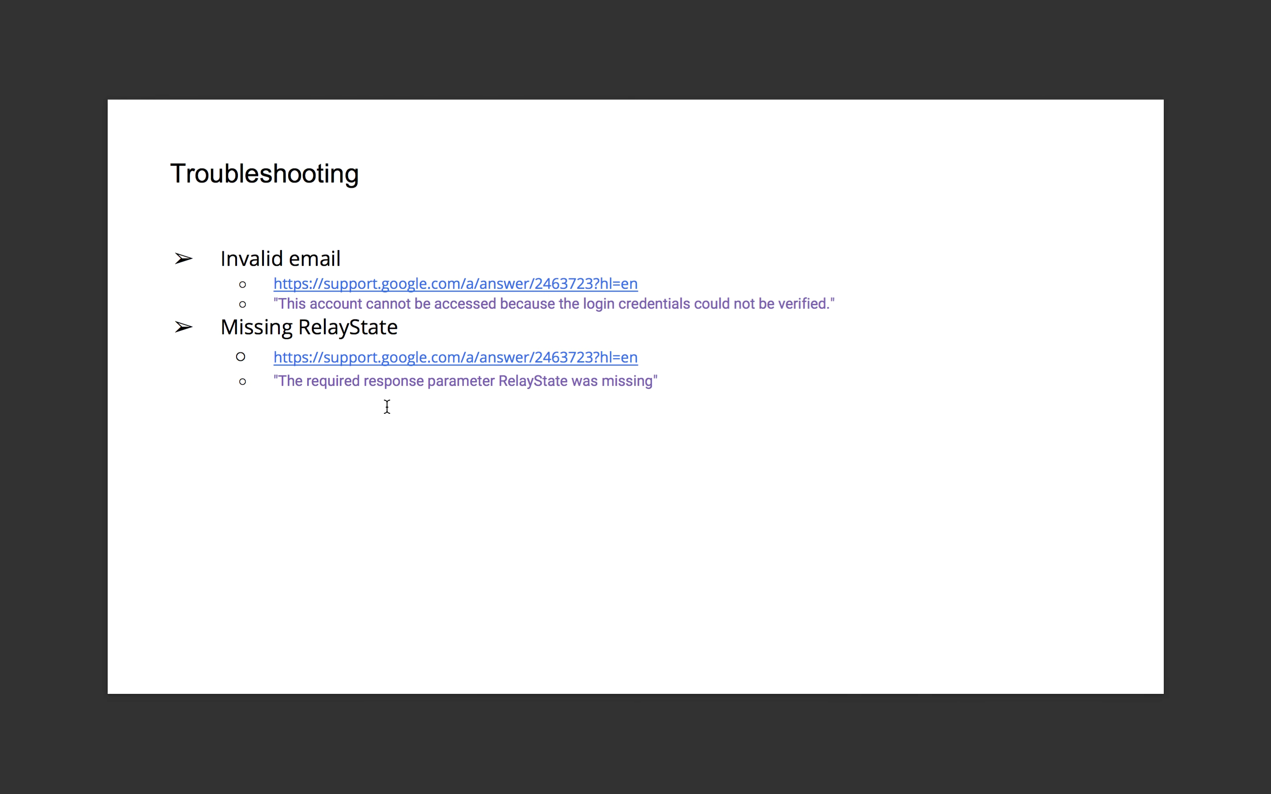
{"action": "key", "text": "ctrl+Right"}
{"action": "scroll", "coordinate": [399, 494], "scroll_direction": "down", "scroll_amount": 5}
{"action": "scroll", "coordinate": [401, 493], "scroll_direction": "down", "scroll_amount": 4}
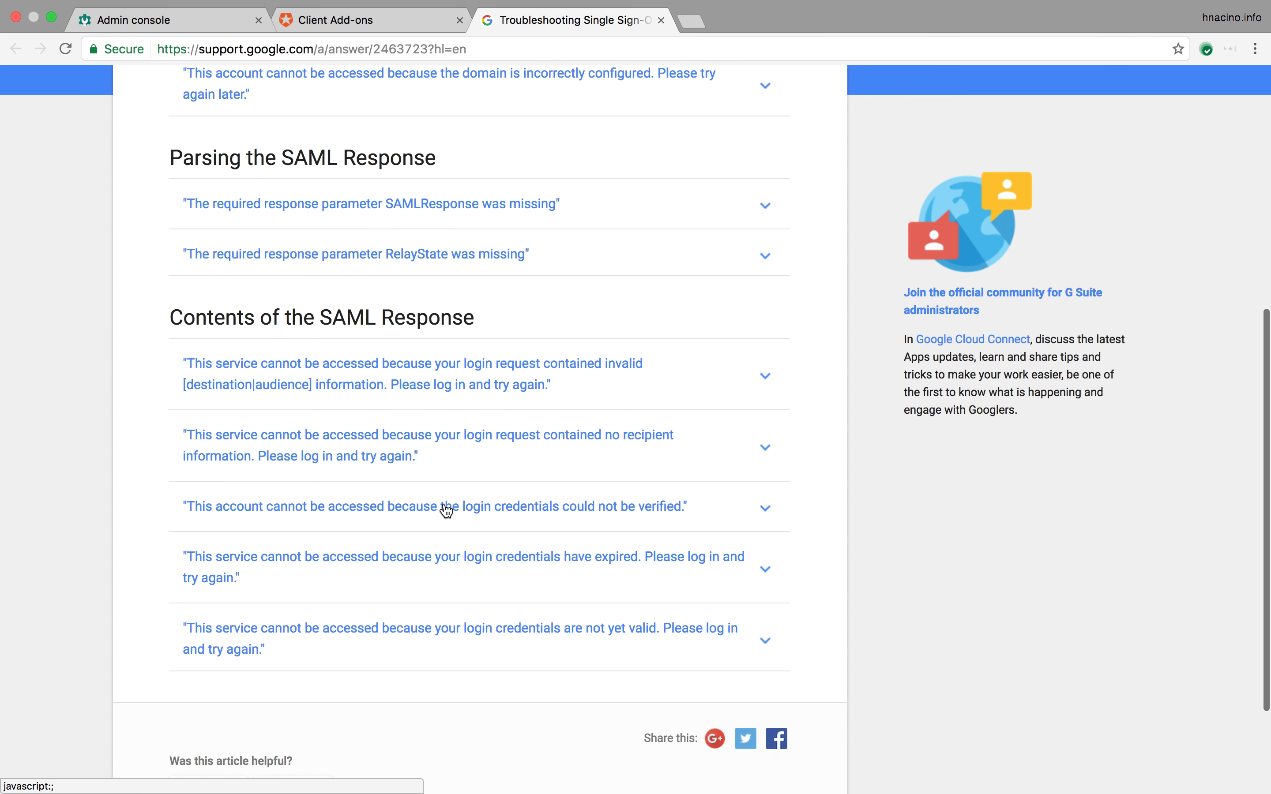
Step: Expand 'could not be verified', highlight the username/email NameID sentence, then return to Auth0 Add-ons
{"action": "left_click", "coordinate": [766, 517]}
{"action": "scroll", "coordinate": [544, 549], "scroll_direction": "down", "scroll_amount": 2}
{"action": "scroll", "coordinate": [544, 550], "scroll_direction": "down", "scroll_amount": 3}
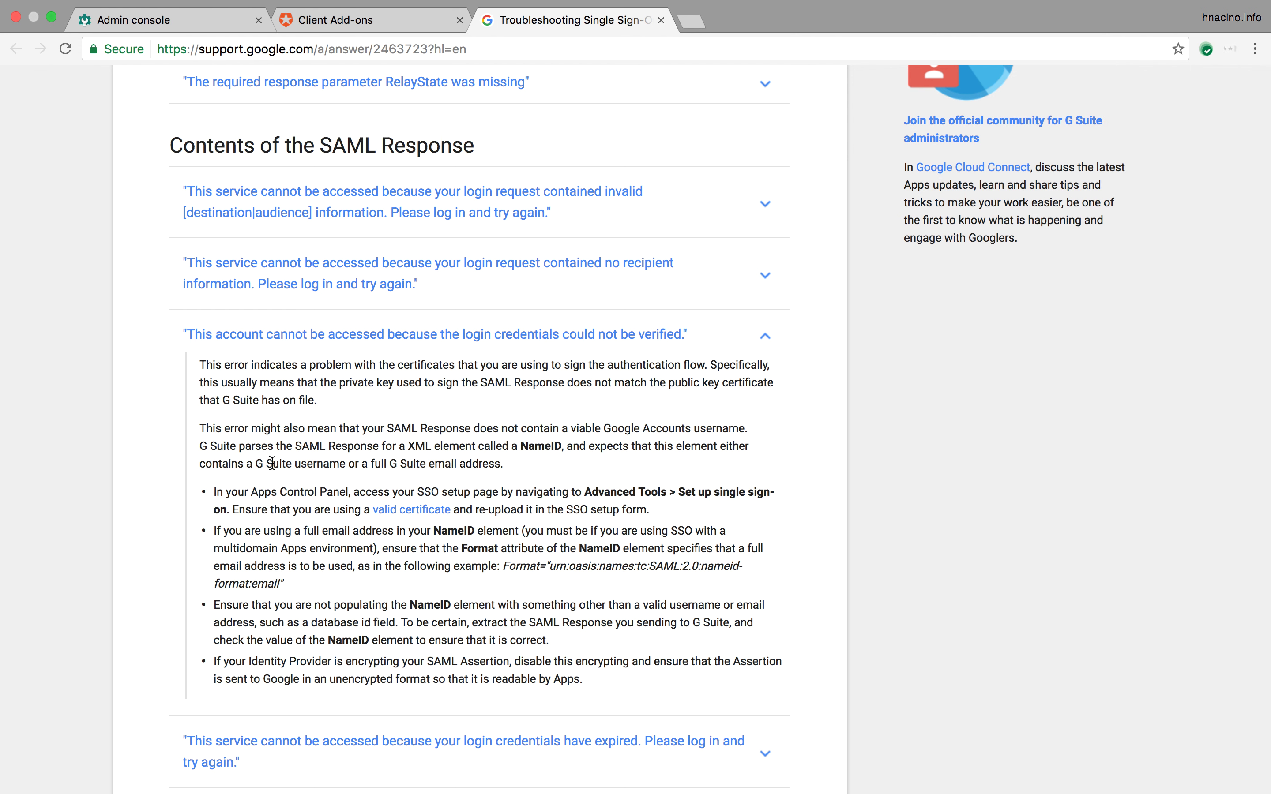
{"action": "left_click_drag", "start_coordinate": [281, 463], "coordinate": [502, 466]}
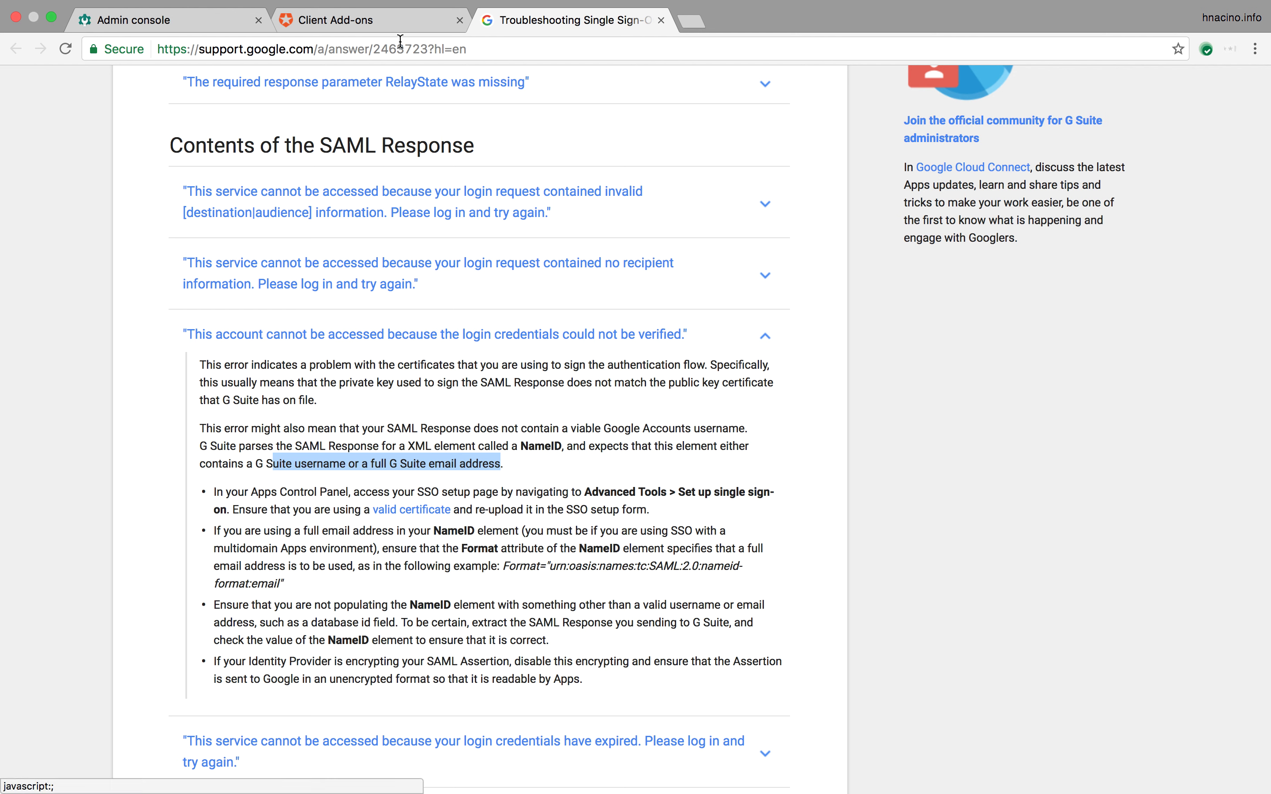
{"action": "left_click", "coordinate": [392, 27]}
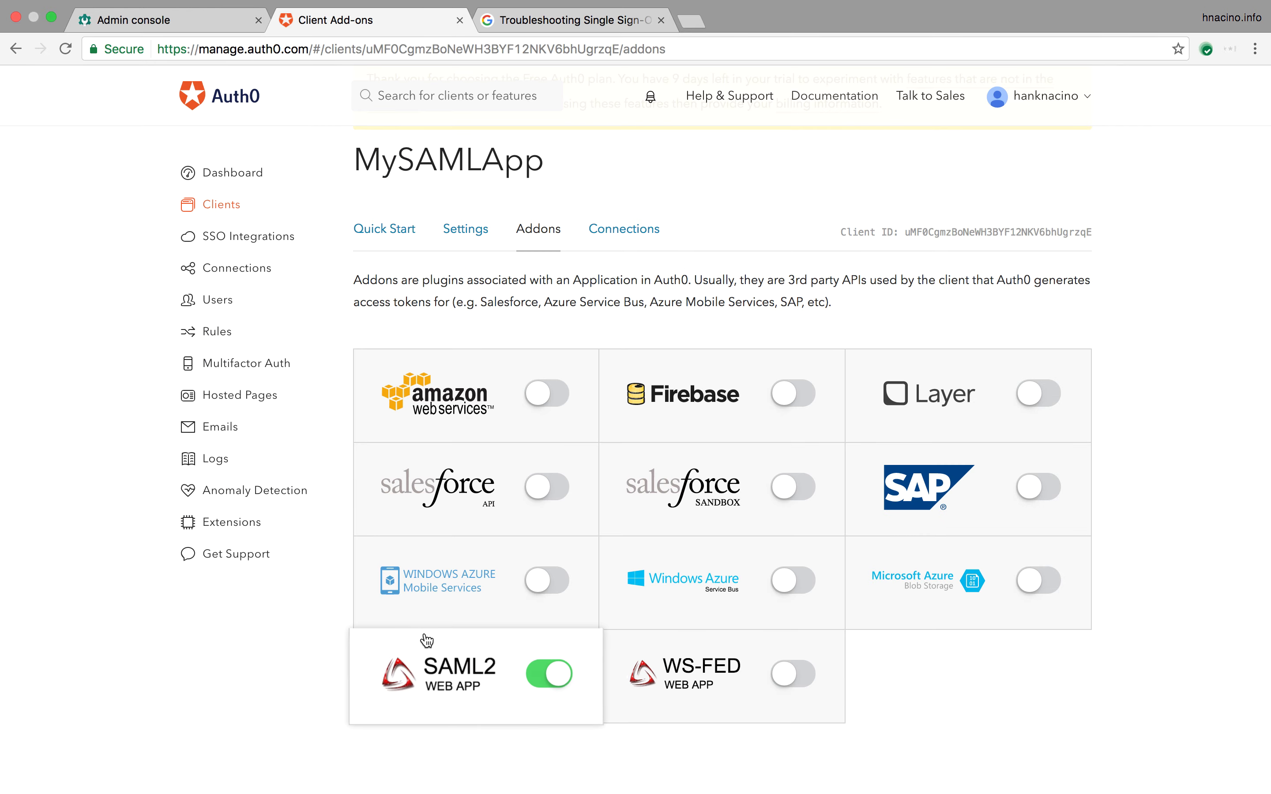
Step: Open the SAML2 Web App add-on and launch its Debug test sign-in
{"action": "left_click", "coordinate": [452, 678]}
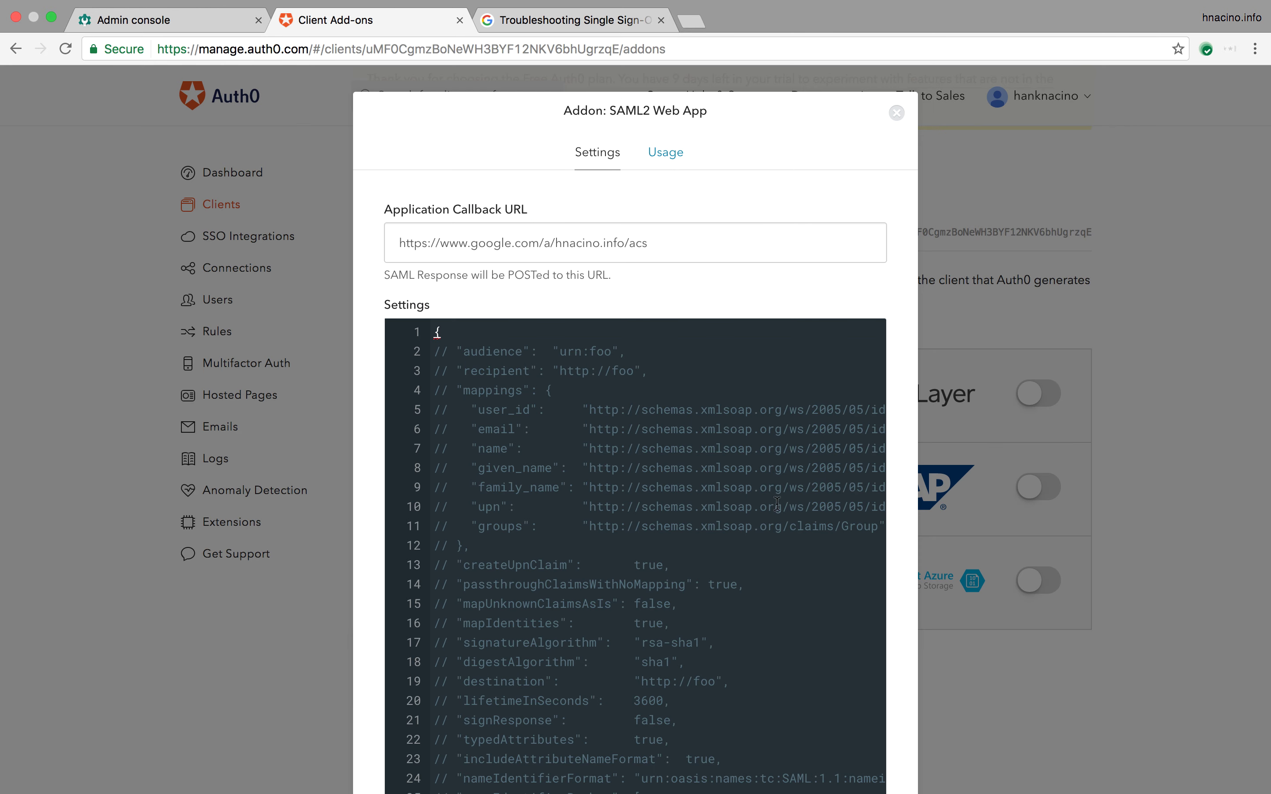
{"action": "scroll", "coordinate": [773, 501], "scroll_direction": "down", "scroll_amount": 5}
{"action": "scroll", "coordinate": [773, 500], "scroll_direction": "down", "scroll_amount": 5}
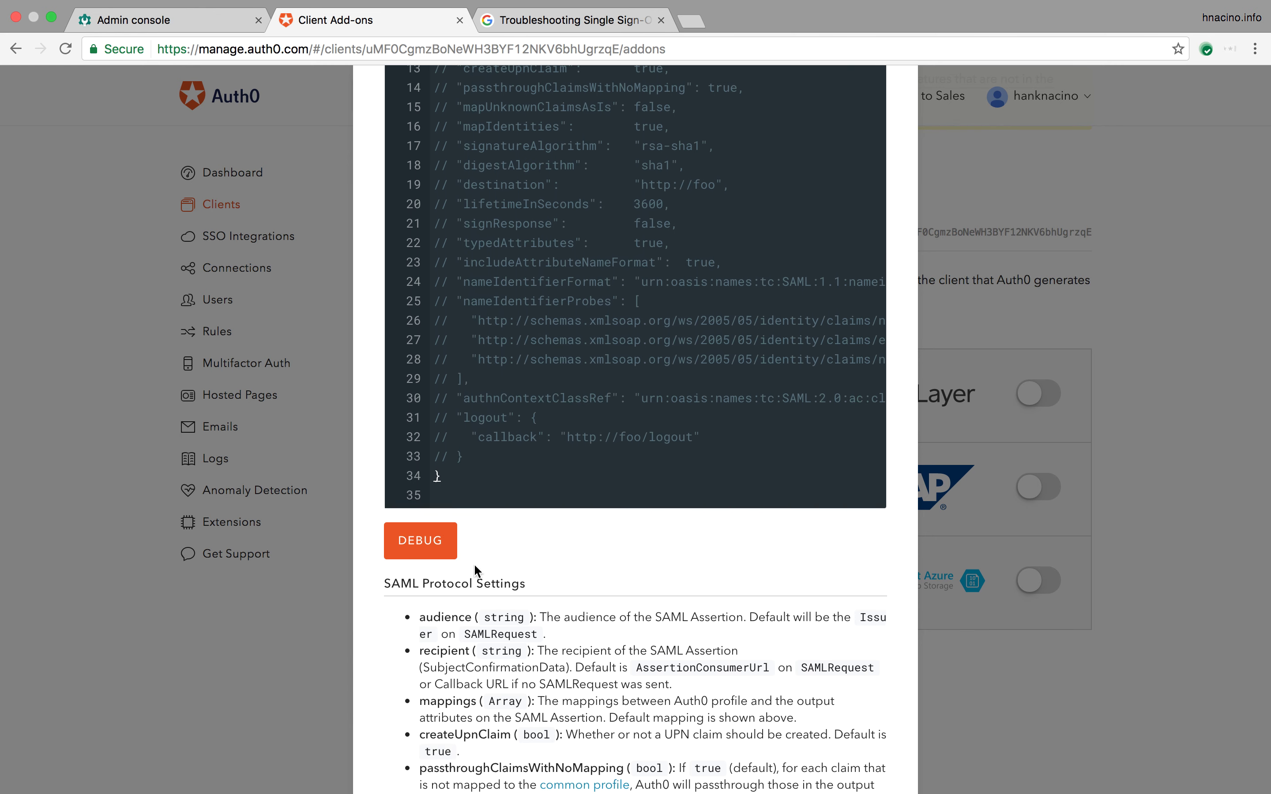
{"action": "left_click", "coordinate": [426, 544]}
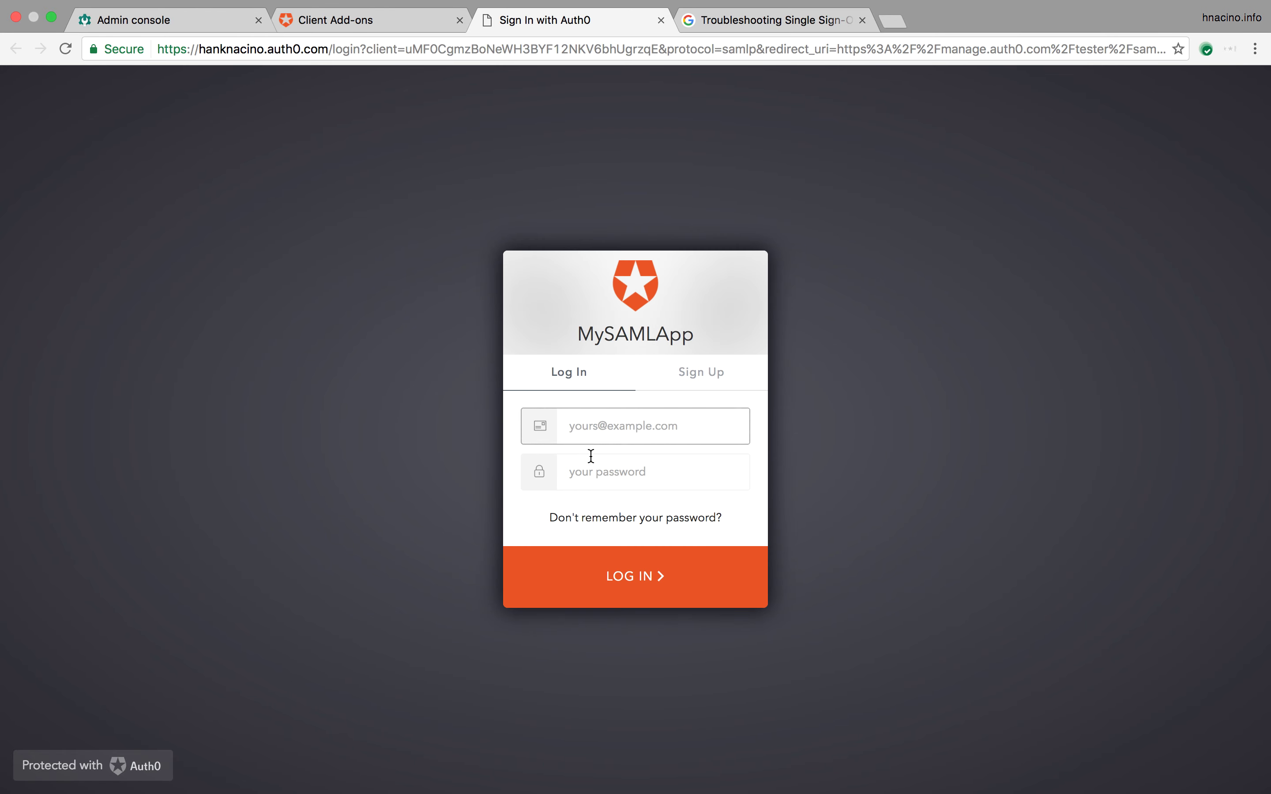
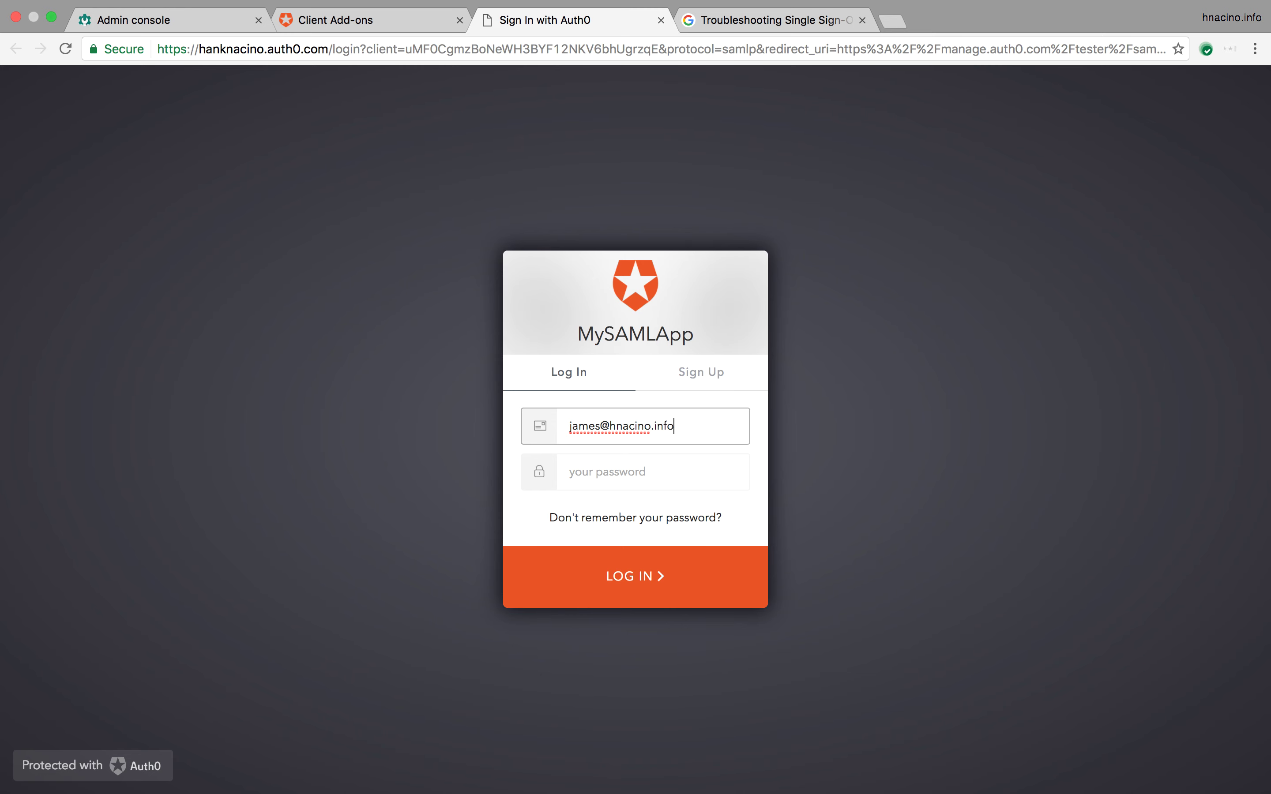
Step: Log in as the test user with email and password to get 'It Works!'
{"action": "left_click", "coordinate": [607, 470]}
{"action": "type", "text": "passwo"}
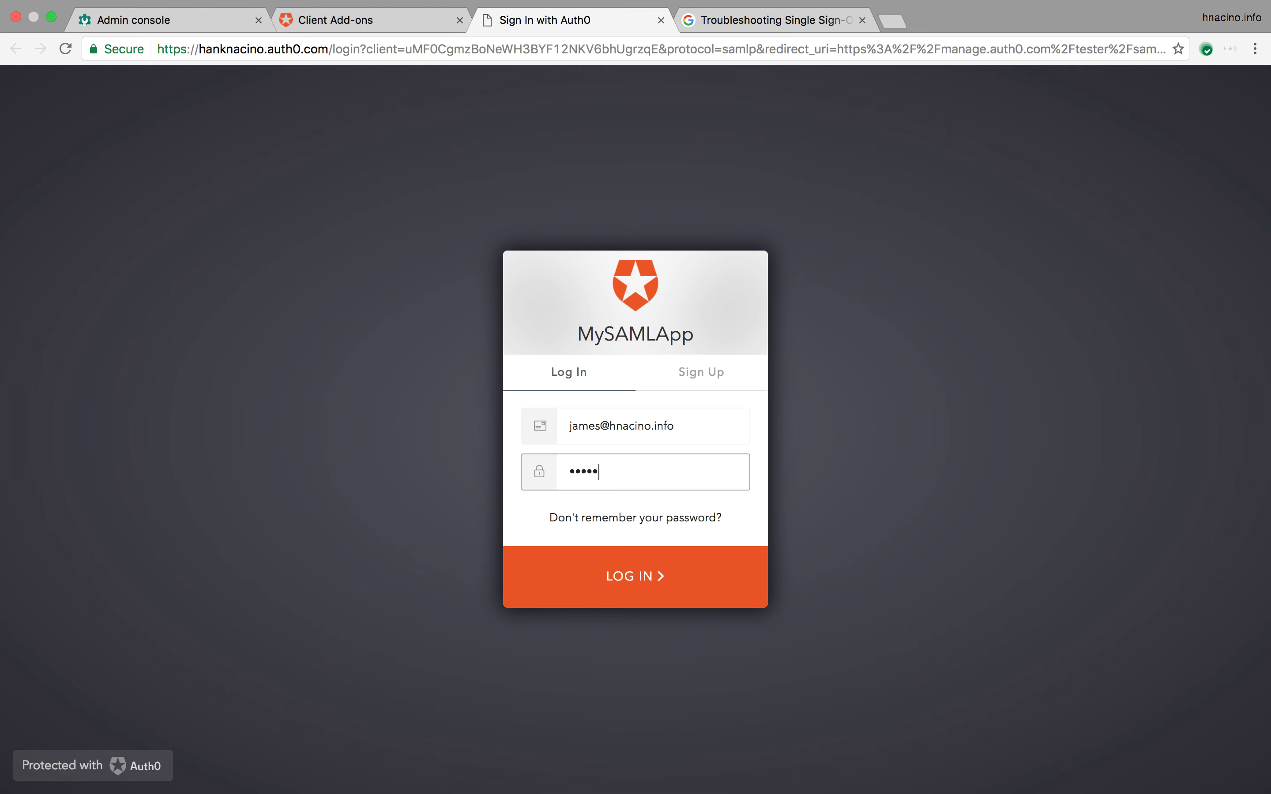
{"action": "type", "text": "rd1"}
{"action": "left_click", "coordinate": [639, 566]}
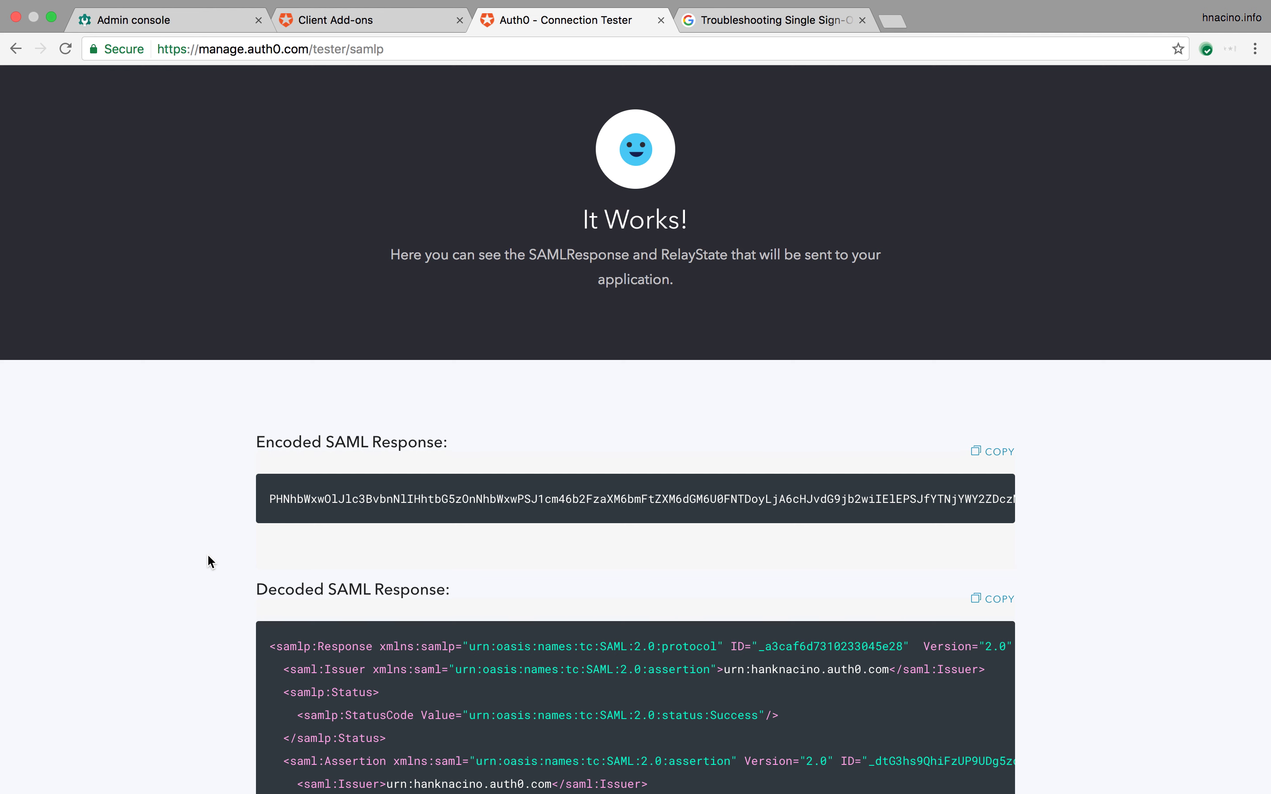
Step: Find the NameID in the decoded SAML response and compare it with Google's SSO troubleshooting article
{"action": "scroll", "coordinate": [208, 557], "scroll_direction": "down", "scroll_amount": 2}
{"action": "scroll", "coordinate": [208, 557], "scroll_direction": "down", "scroll_amount": 5}
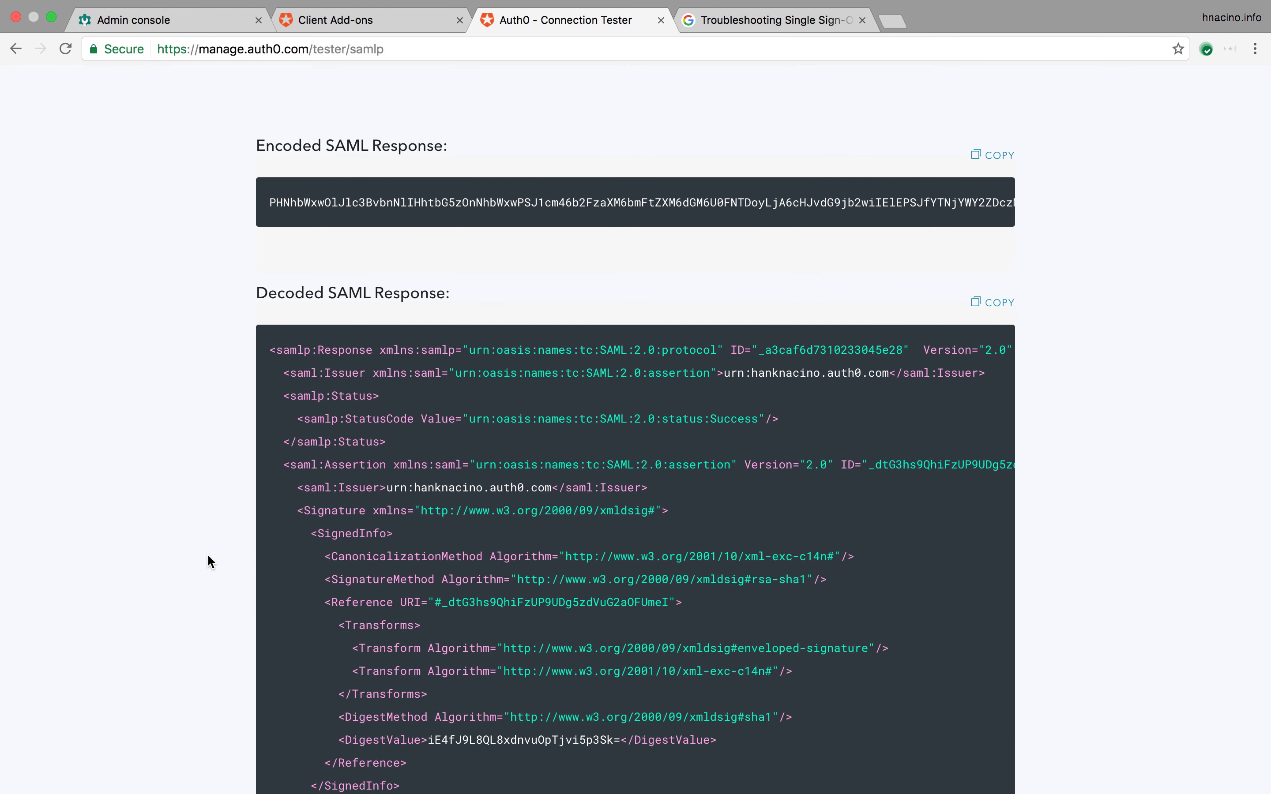
{"action": "scroll", "coordinate": [208, 556], "scroll_direction": "down", "scroll_amount": 3}
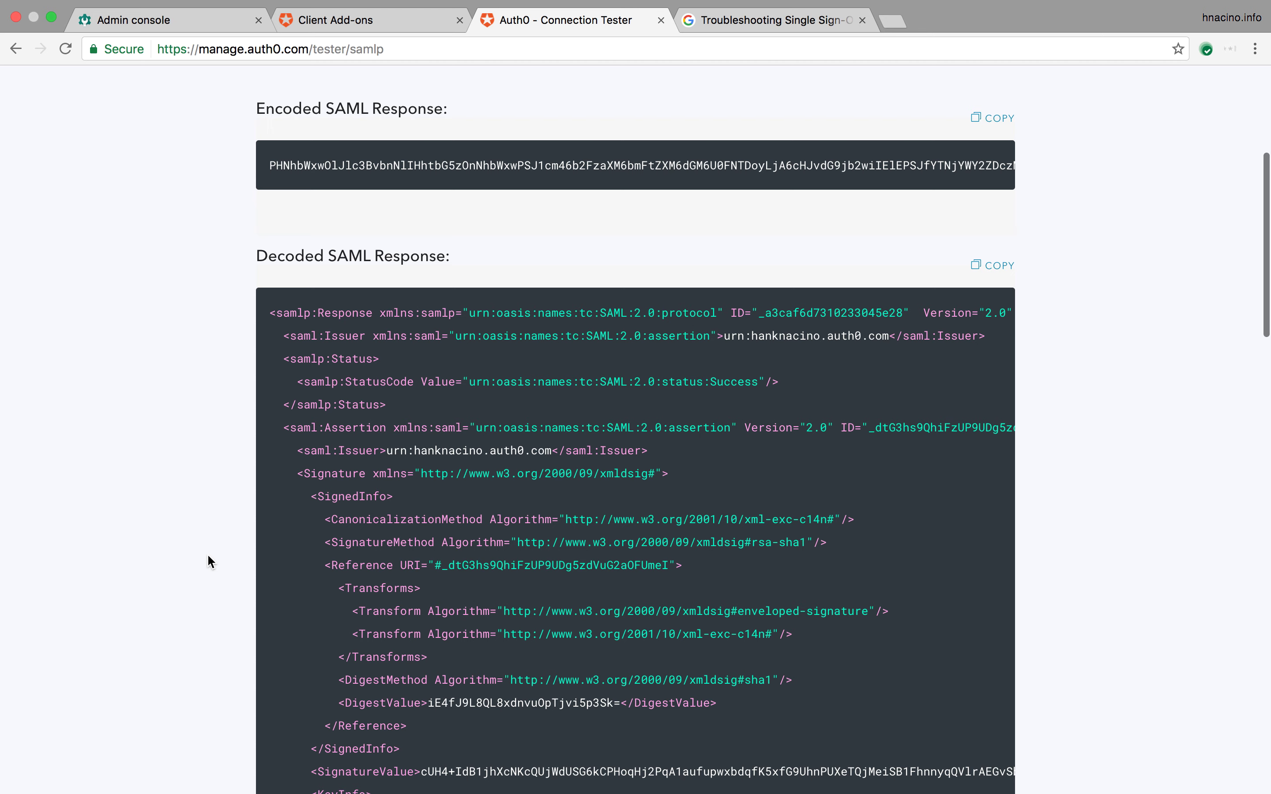
{"action": "scroll", "coordinate": [208, 556], "scroll_direction": "down", "scroll_amount": 10}
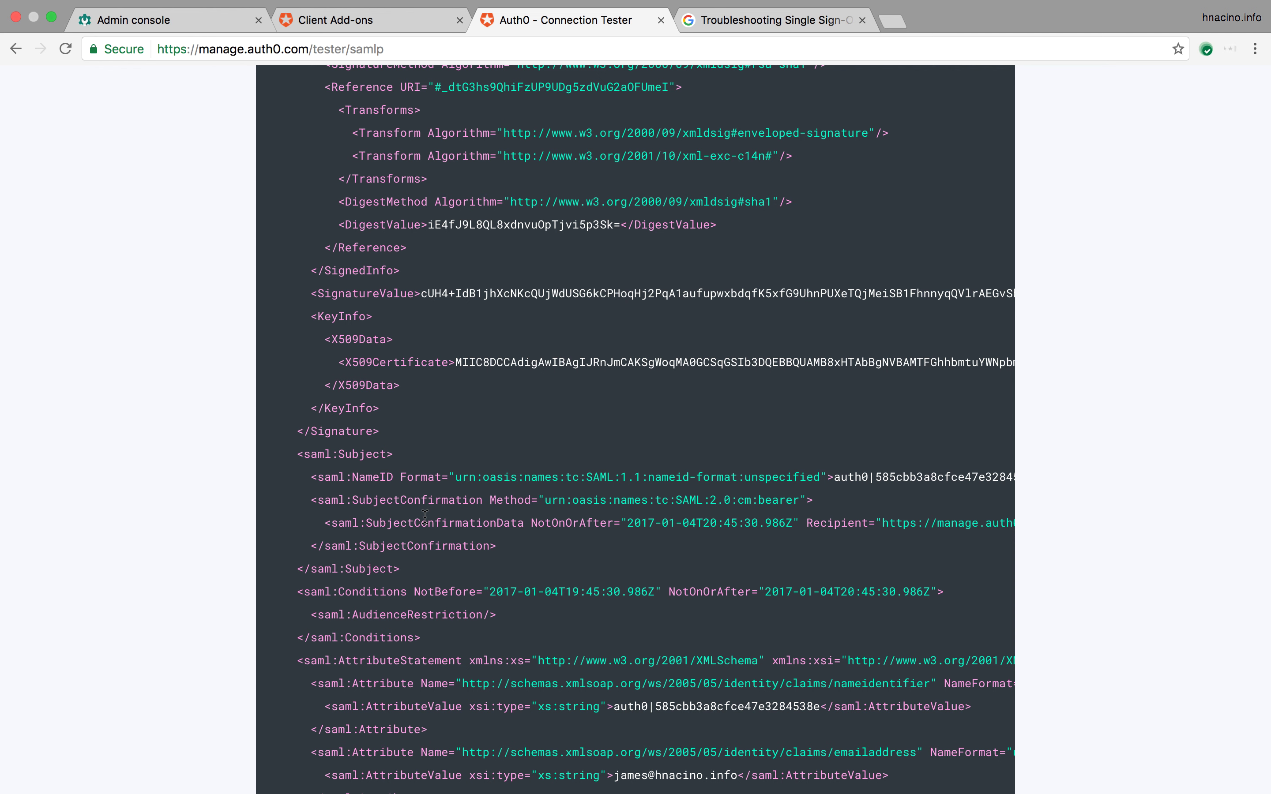
{"action": "scroll", "coordinate": [848, 518], "scroll_direction": "right", "scroll_amount": 3}
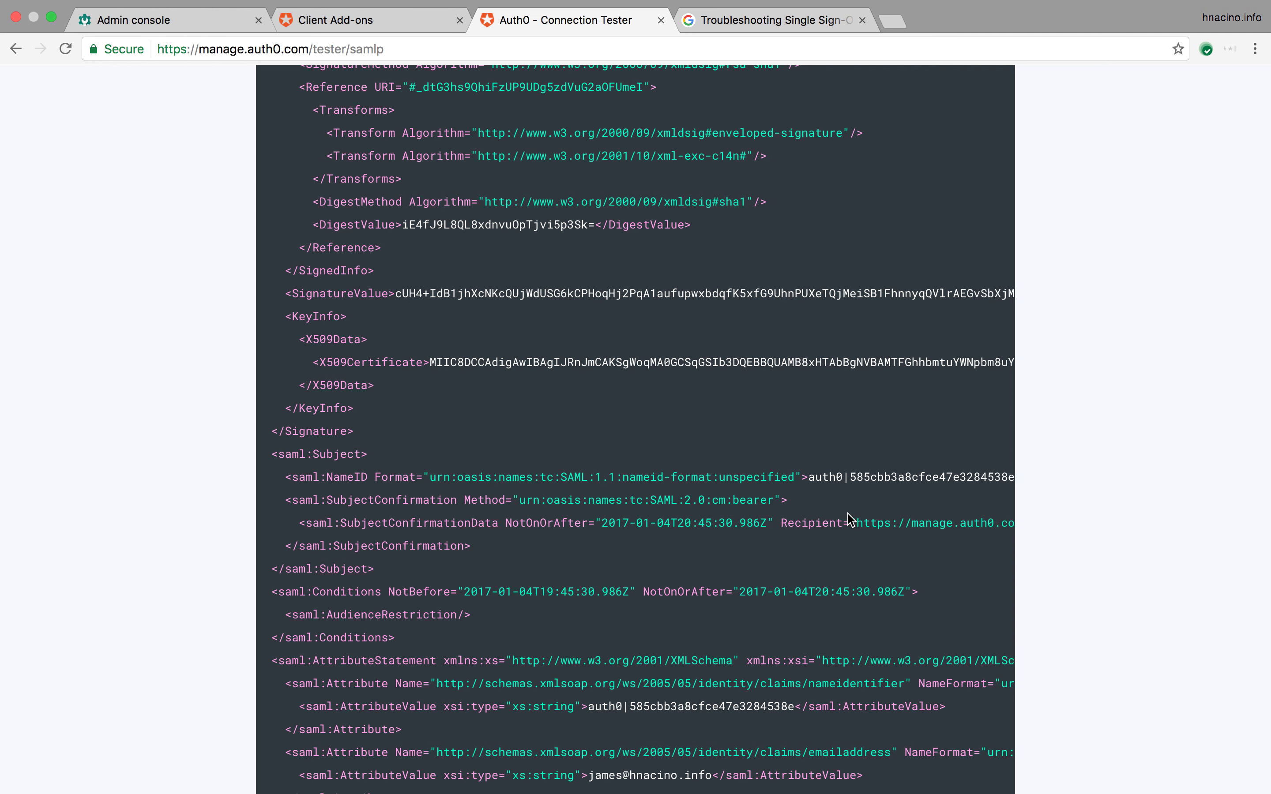
{"action": "scroll", "coordinate": [848, 518], "scroll_direction": "right", "scroll_amount": 2}
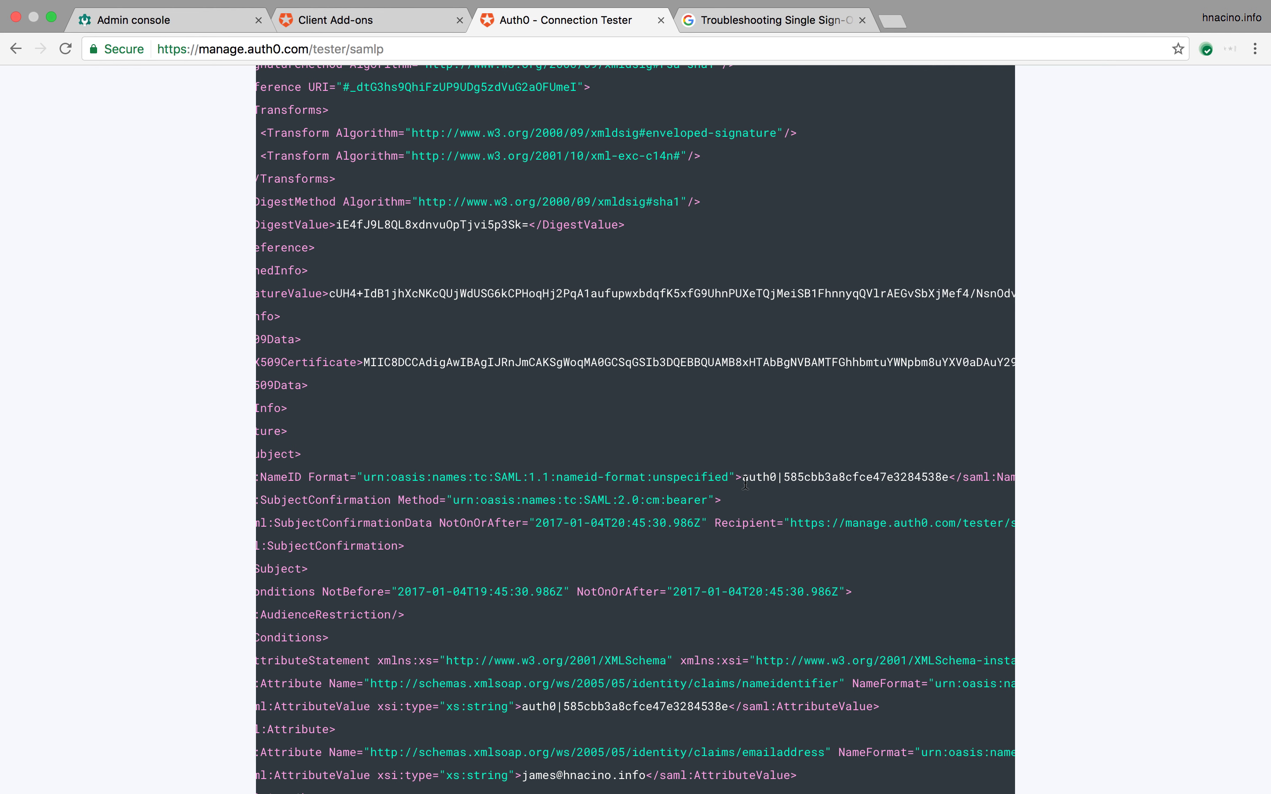
{"action": "left_click_drag", "start_coordinate": [743, 479], "coordinate": [946, 482]}
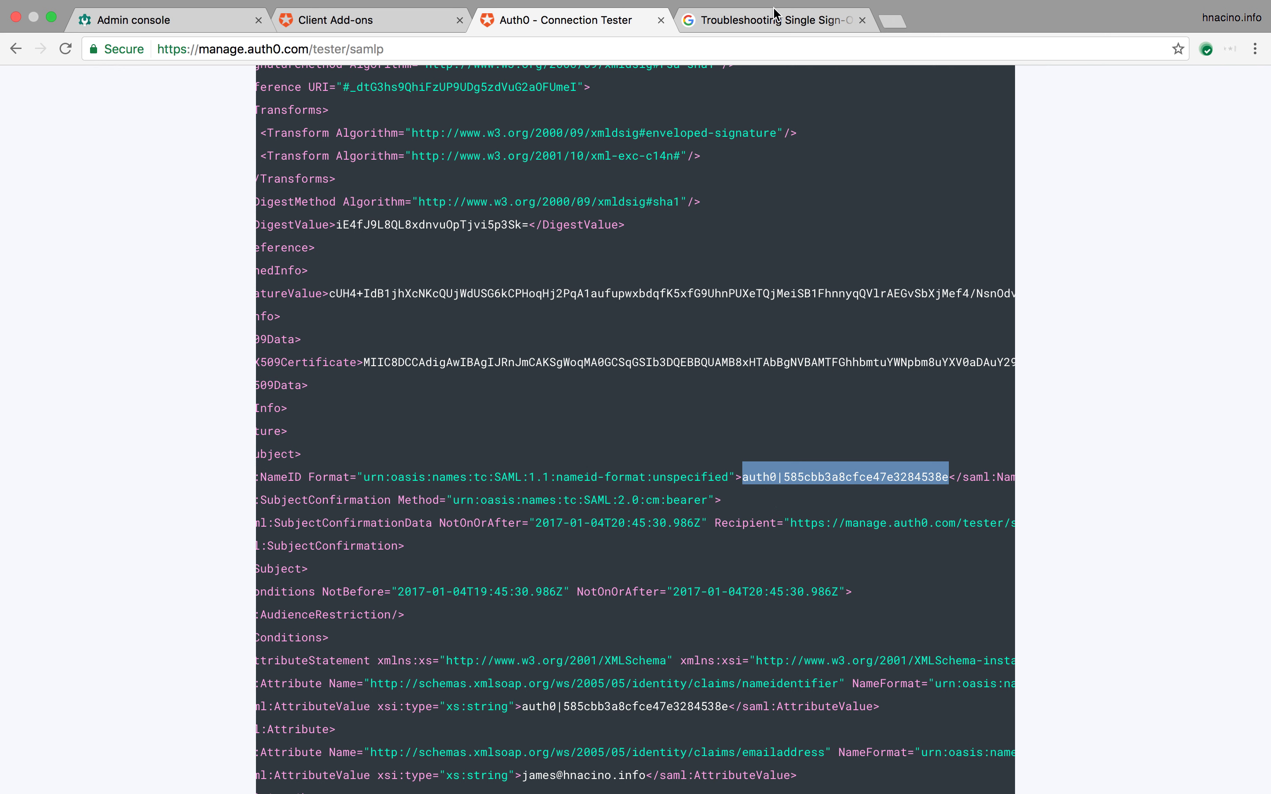
{"action": "left_click", "coordinate": [769, 23]}
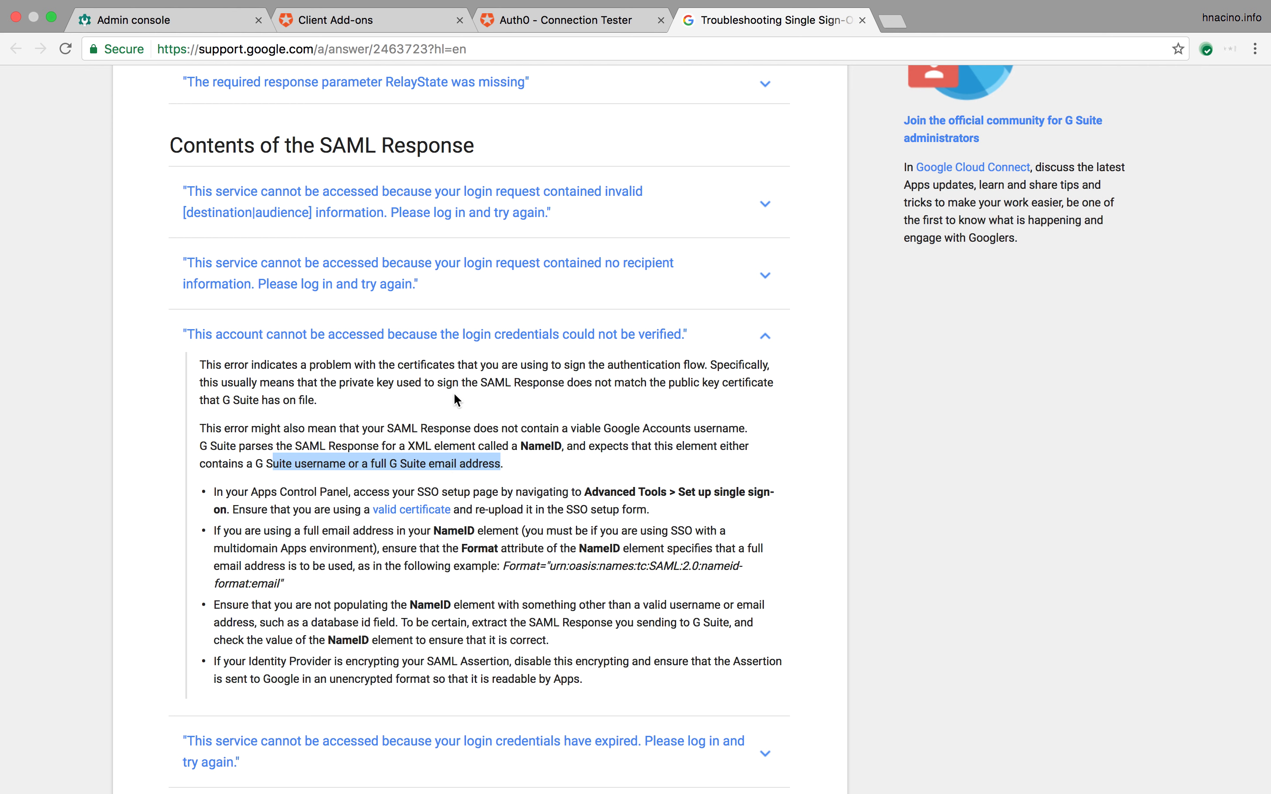
{"action": "left_click", "coordinate": [539, 24]}
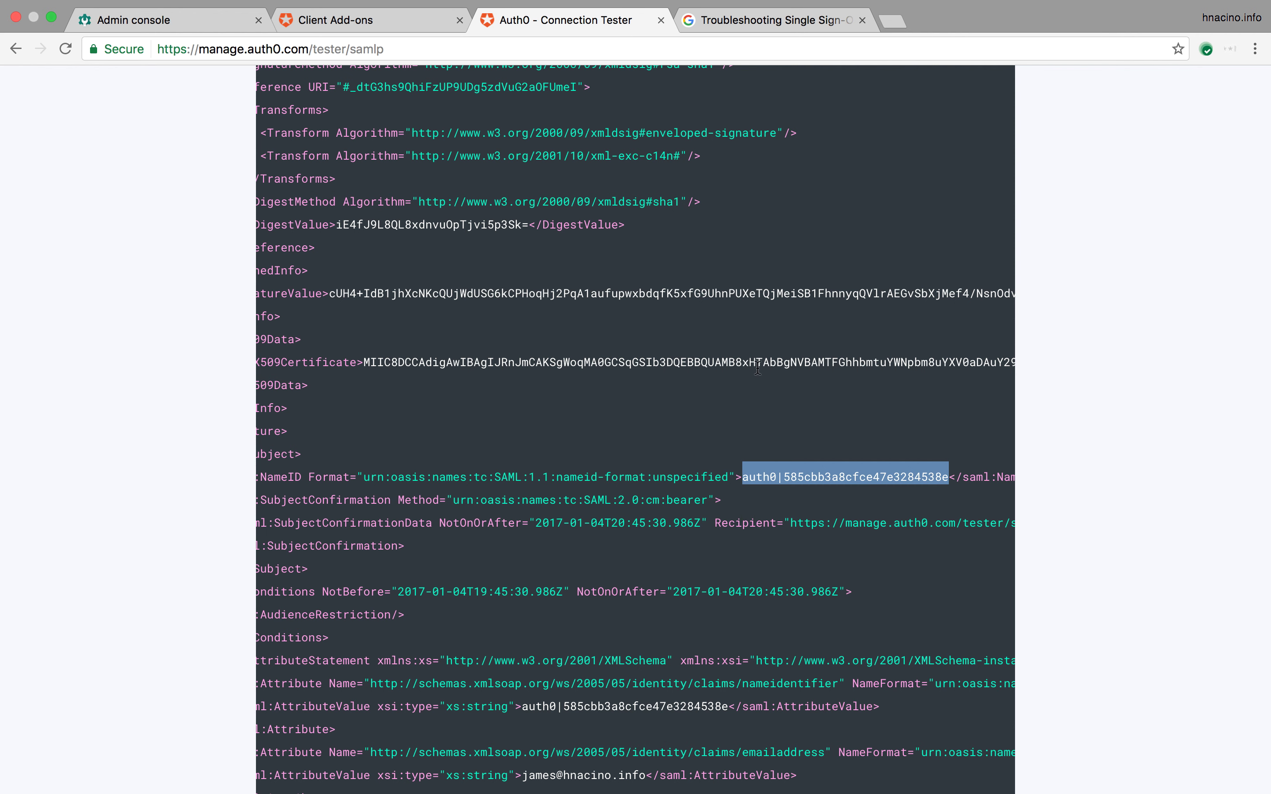
Step: Close the Connection Tester and return to the SAML2 Web App add-on settings
{"action": "scroll", "coordinate": [757, 367], "scroll_direction": "up", "scroll_amount": 15}
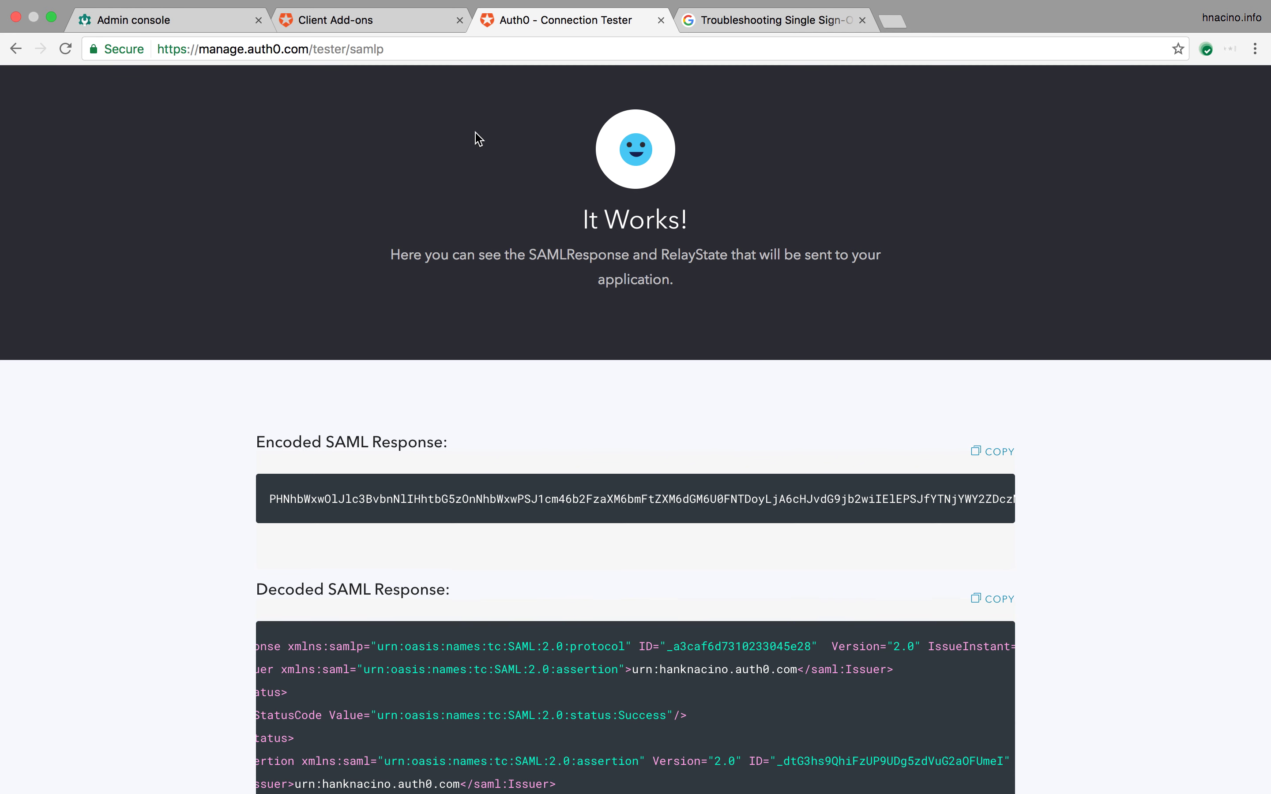
{"action": "left_click", "coordinate": [660, 20]}
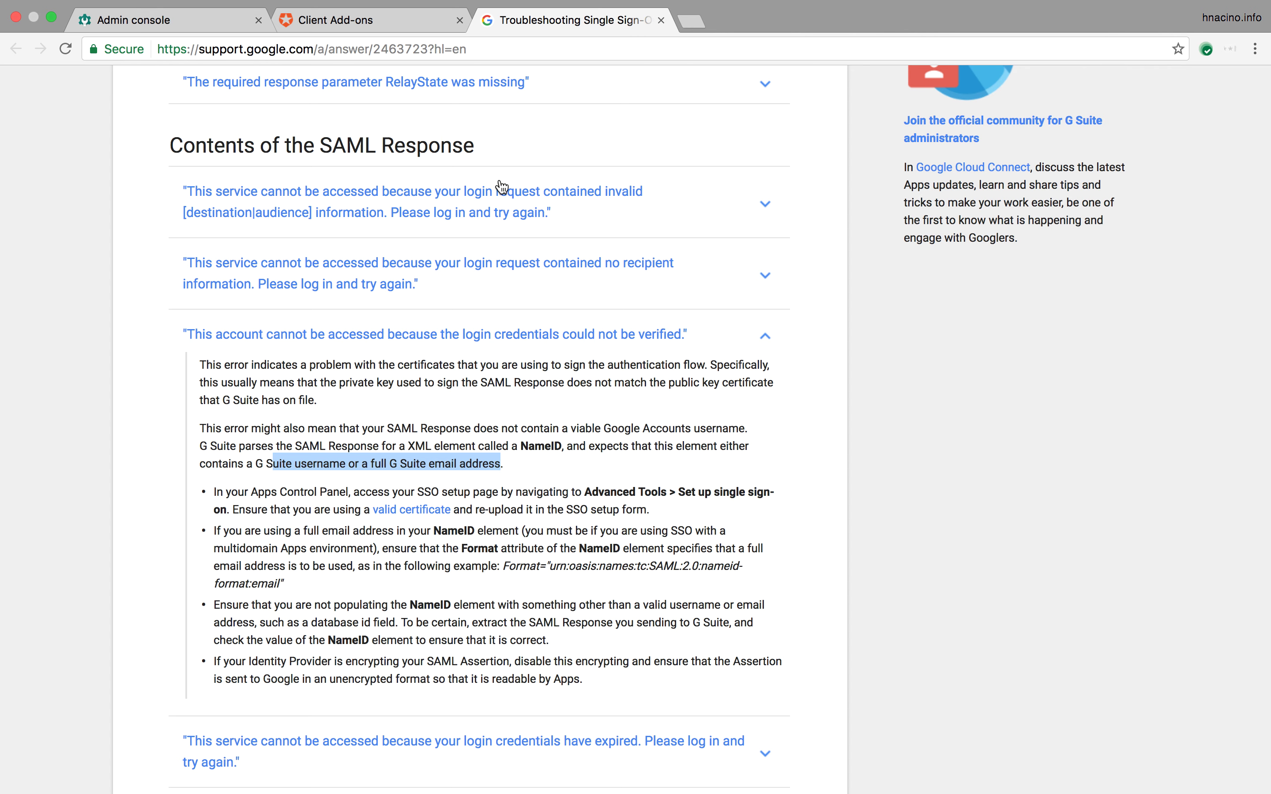
{"action": "left_click", "coordinate": [381, 22]}
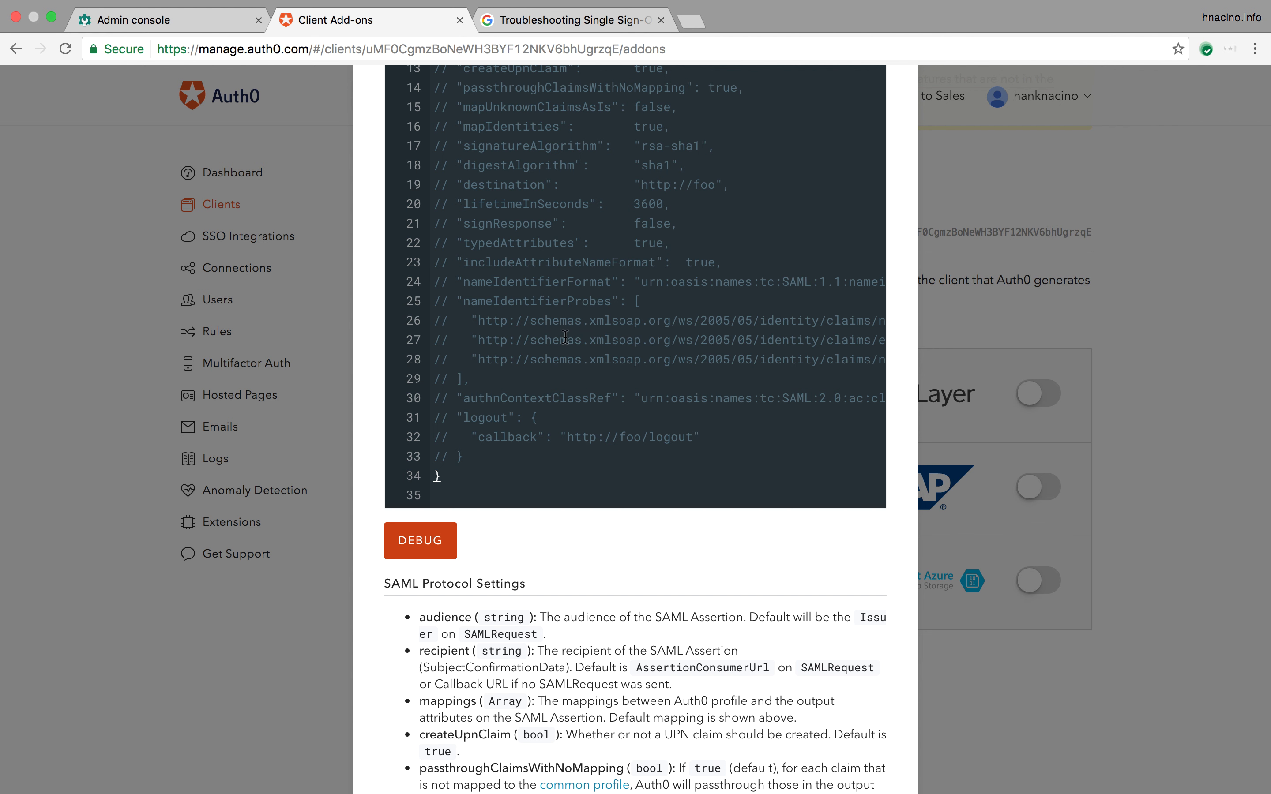
{"action": "scroll", "coordinate": [565, 336], "scroll_direction": "up", "scroll_amount": 10}
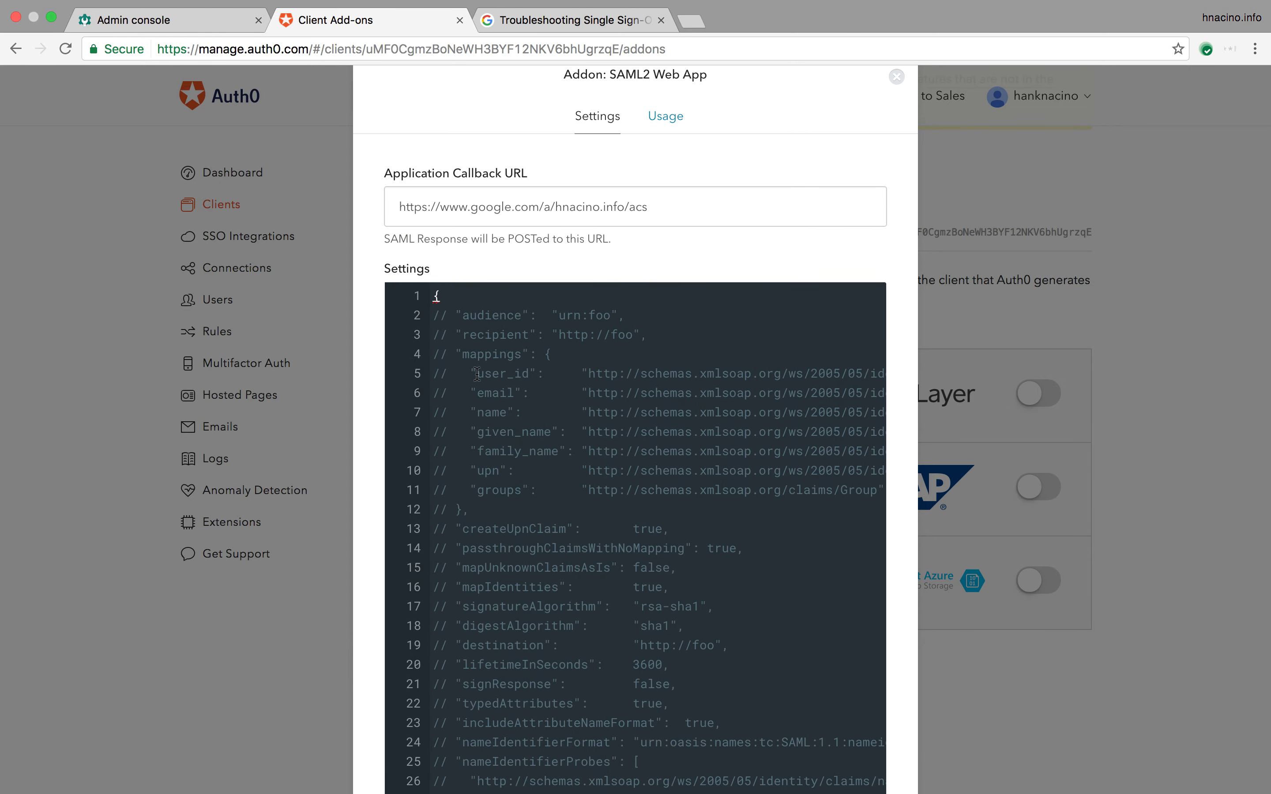
Step: Replace user_id with email on line 5 and uncomment the mappings and email lines
{"action": "left_click_drag", "start_coordinate": [479, 374], "coordinate": [528, 375]}
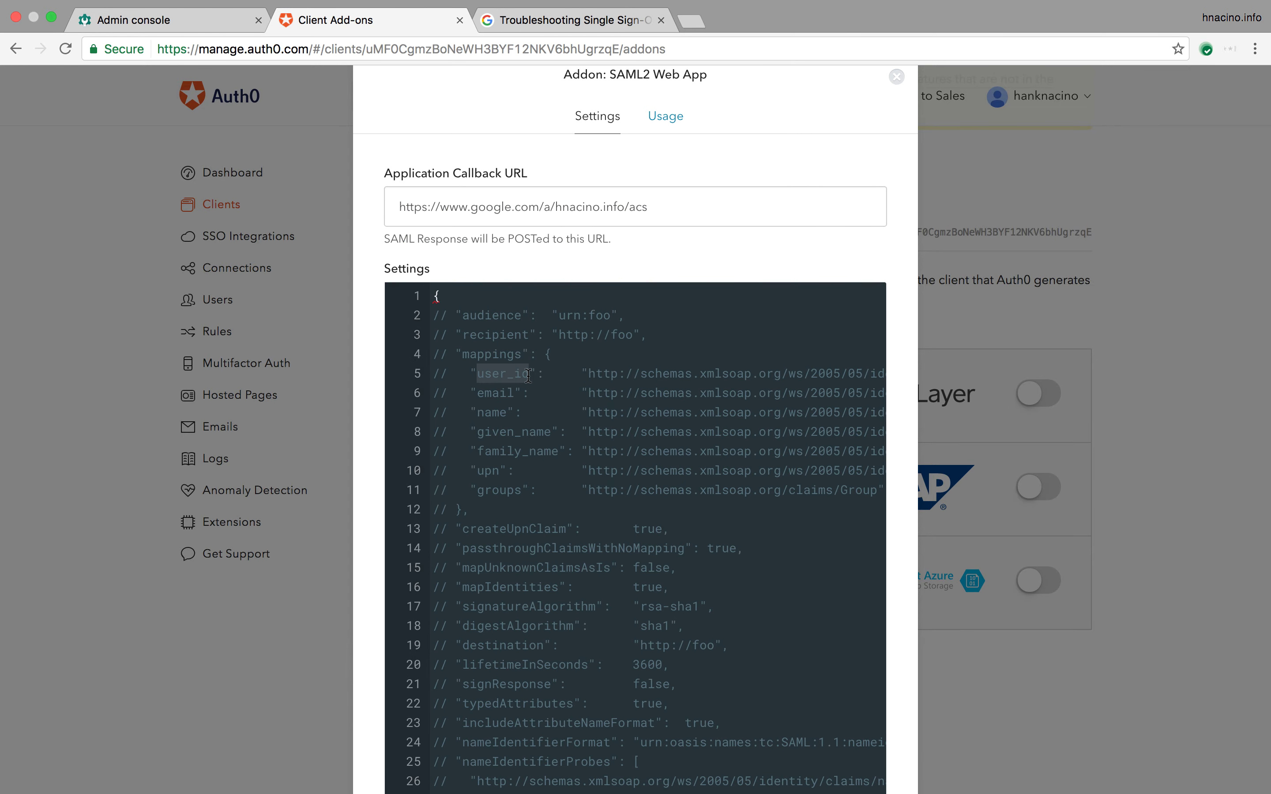
{"action": "type", "text": "email"}
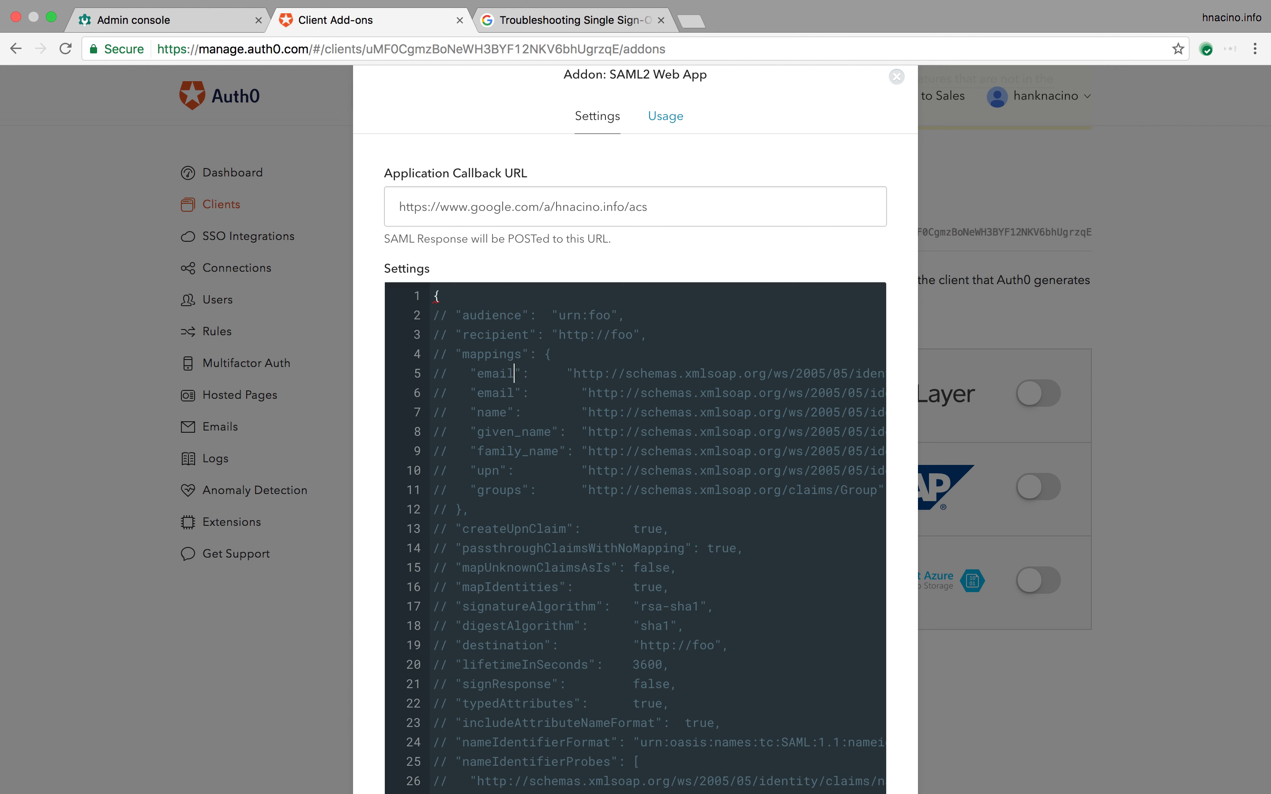
{"action": "left_click", "coordinate": [449, 373]}
{"action": "key", "text": "BackSpace"}
{"action": "key", "text": "BackSpace"}
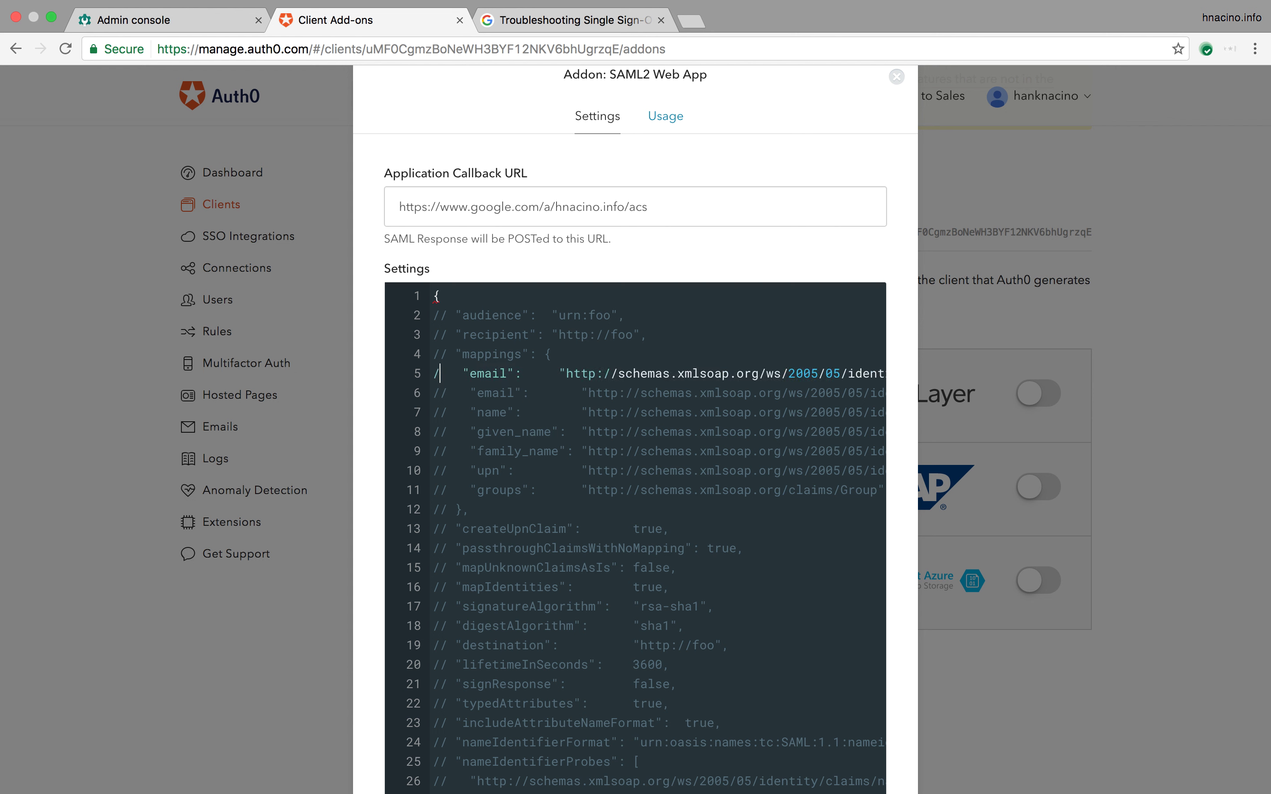
{"action": "left_click", "coordinate": [439, 353]}
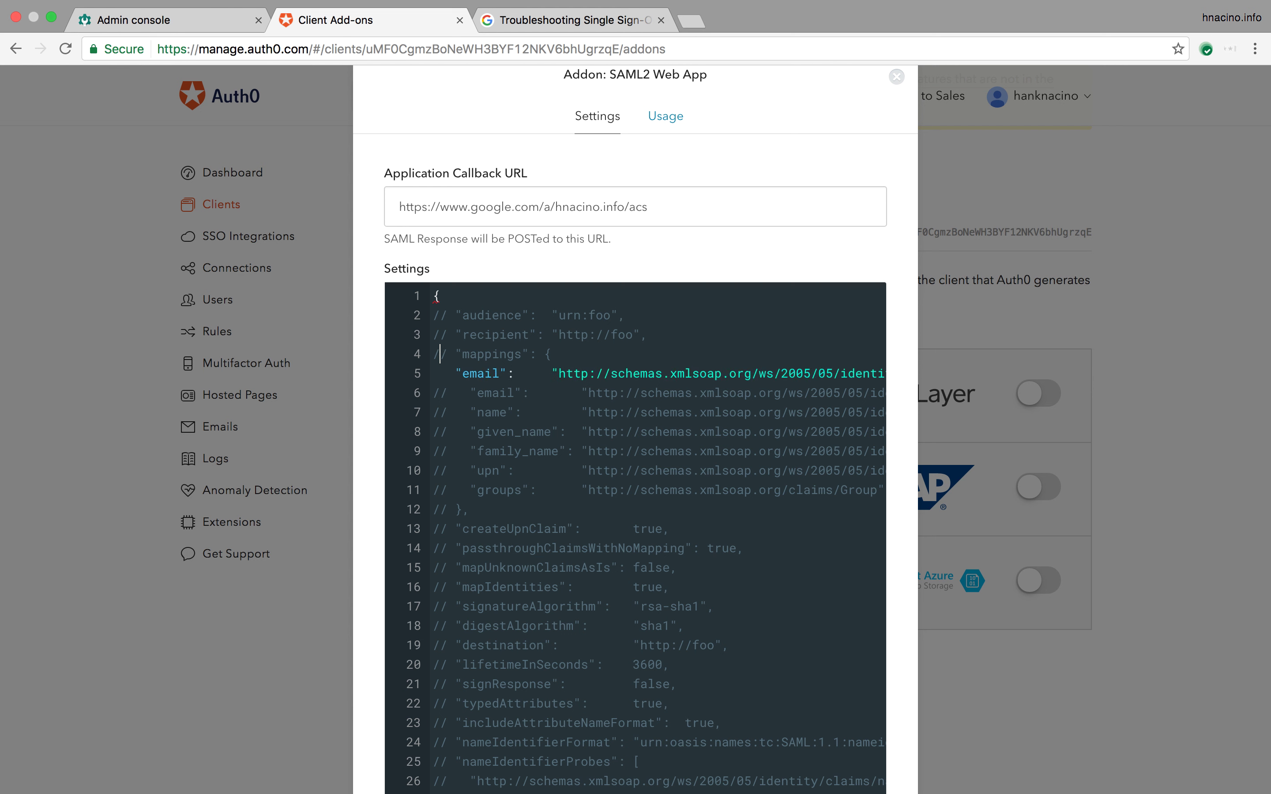
{"action": "key", "text": "BackSpace"}
{"action": "key", "text": "Delete"}
Step: Uncomment the mappings closing brace on line 12 and remove the trailing comma after email
{"action": "left_click", "coordinate": [433, 392]}
{"action": "left_click", "coordinate": [432, 412]}
{"action": "left_click", "coordinate": [440, 510]}
{"action": "key", "text": "BackSpace"}
{"action": "key", "text": "BackSpace"}
{"action": "key", "text": "BackSpace"}
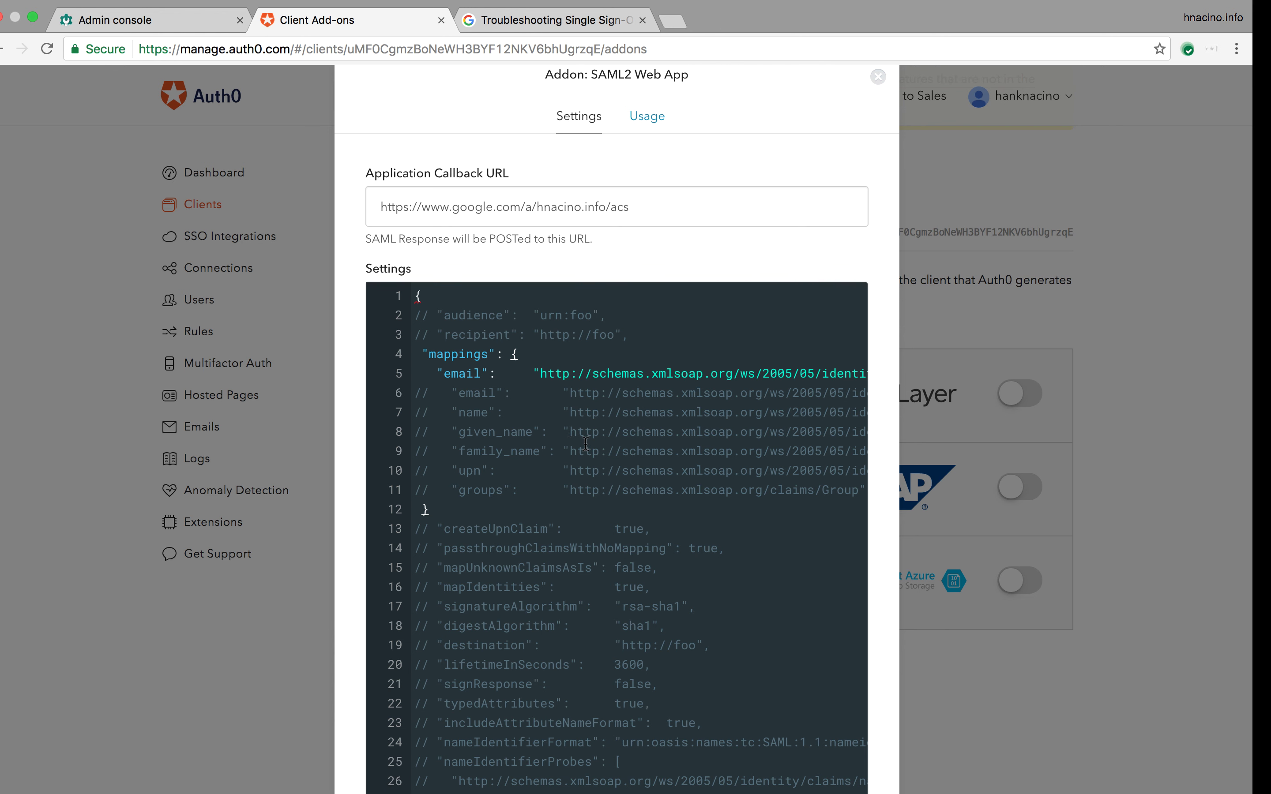
{"action": "scroll", "coordinate": [587, 443], "scroll_direction": "right", "scroll_amount": 5}
{"action": "scroll", "coordinate": [572, 435], "scroll_direction": "right", "scroll_amount": 2}
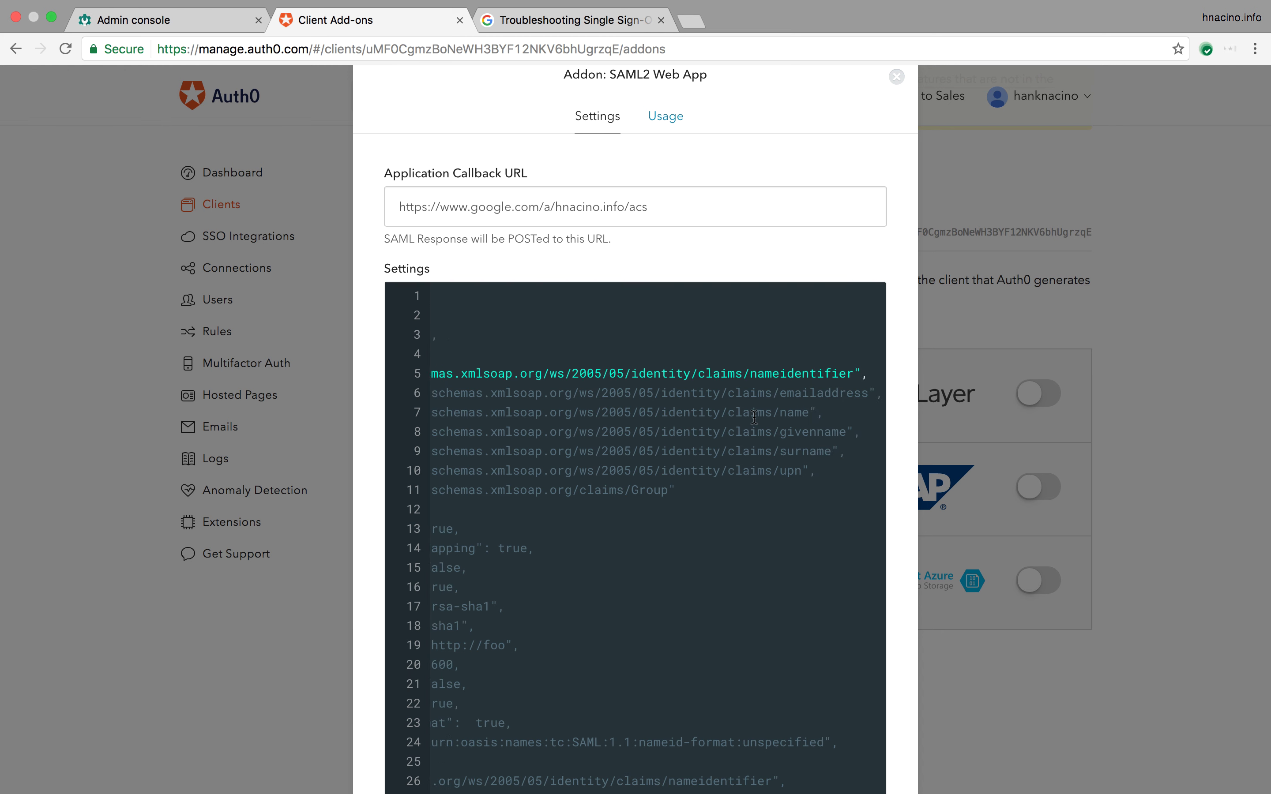
{"action": "key", "text": "BackSpace"}
{"action": "scroll", "coordinate": [729, 418], "scroll_direction": "left", "scroll_amount": 5}
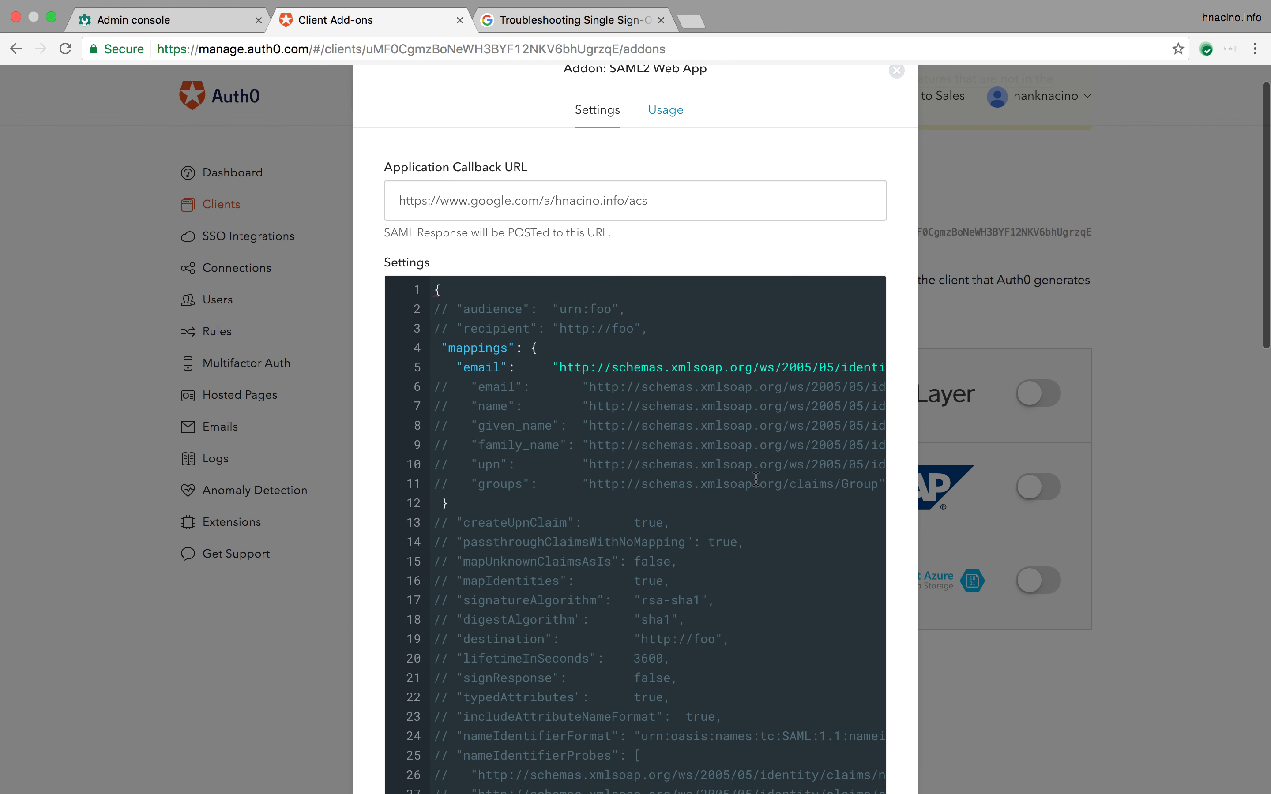
{"action": "scroll", "coordinate": [756, 479], "scroll_direction": "down", "scroll_amount": 8}
{"action": "scroll", "coordinate": [755, 479], "scroll_direction": "up", "scroll_amount": 8}
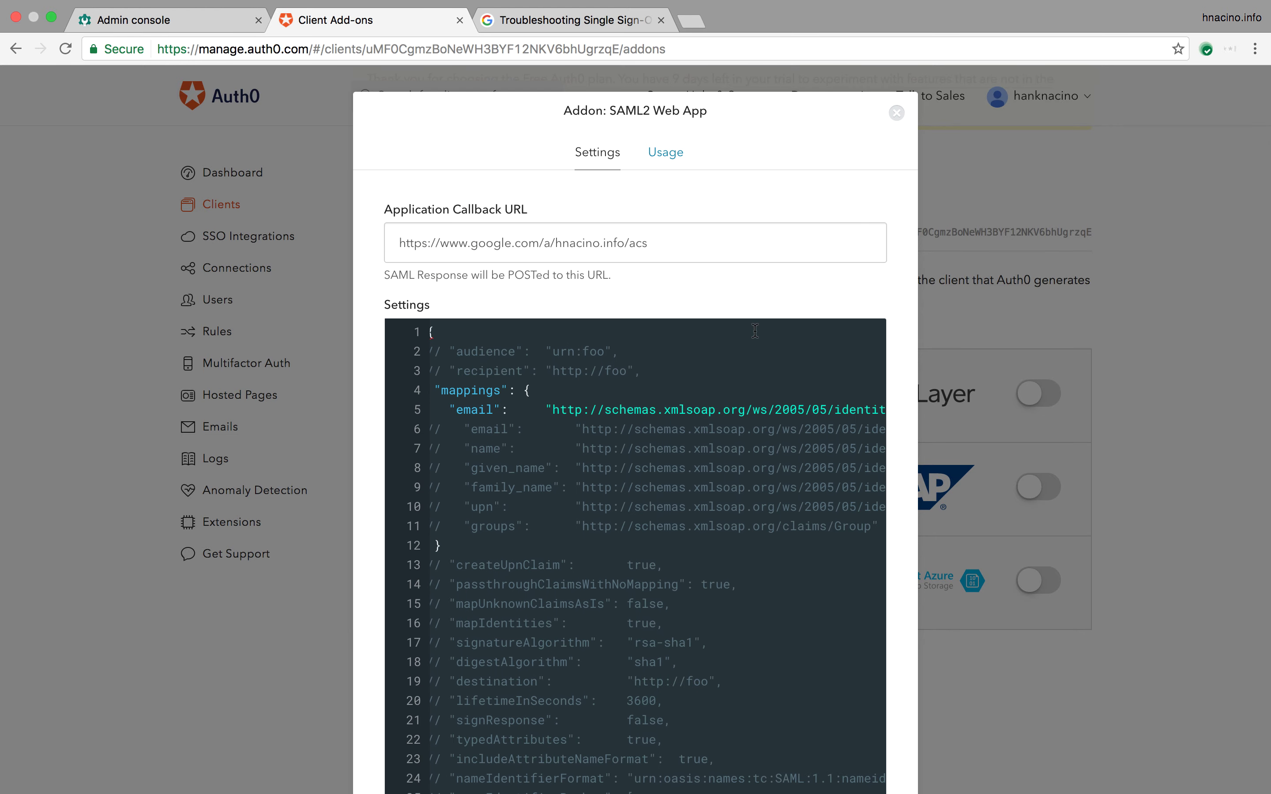
Step: Save the SAML2 add-on settings, close the modal, and bring up Chrome's Dock menu
{"action": "scroll", "coordinate": [755, 330], "scroll_direction": "down", "scroll_amount": 10}
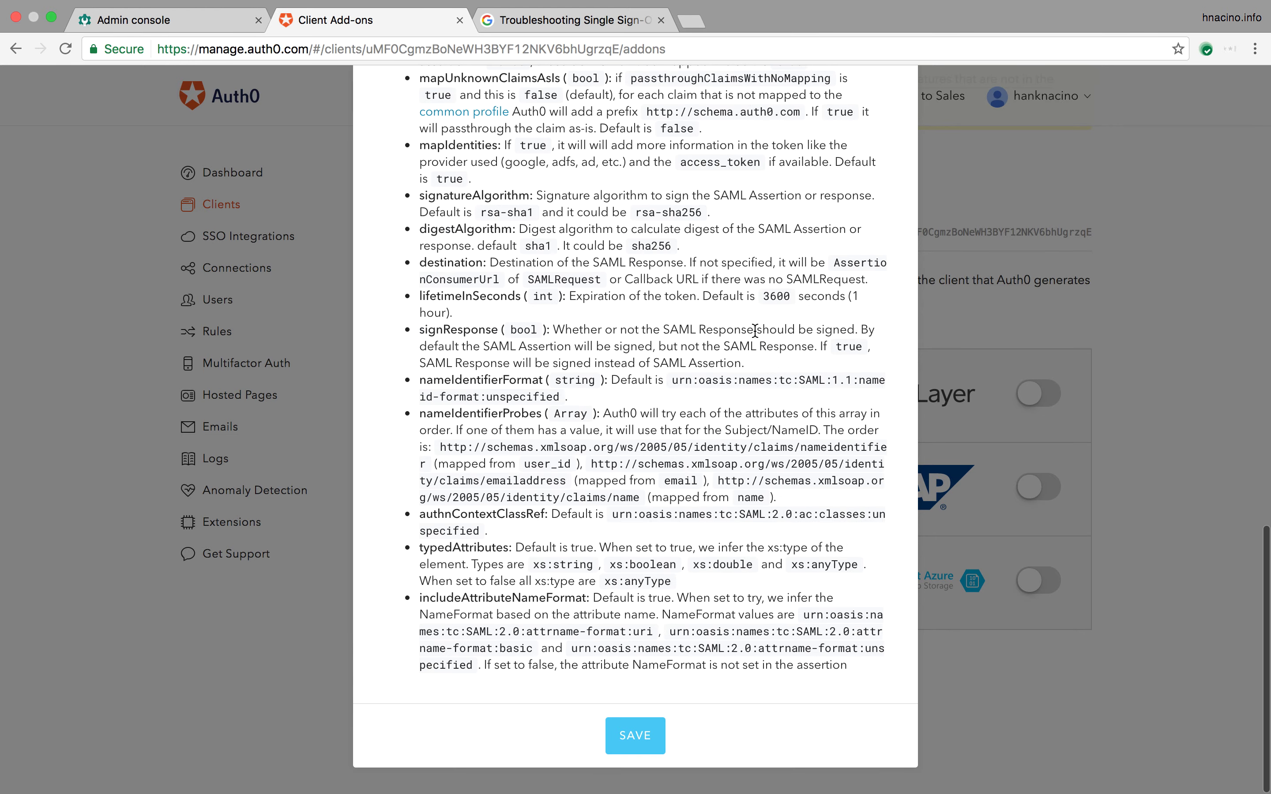
{"action": "left_click", "coordinate": [649, 735]}
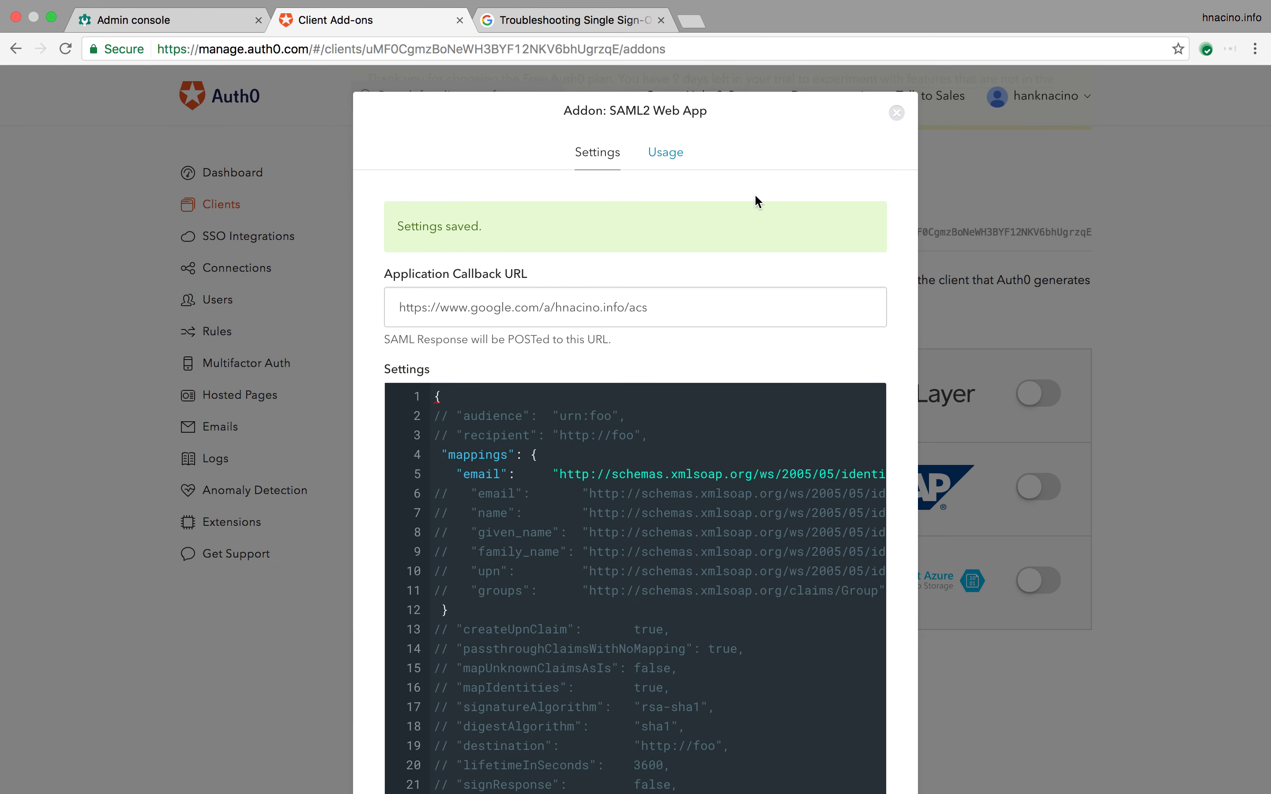
{"action": "left_click", "coordinate": [897, 113]}
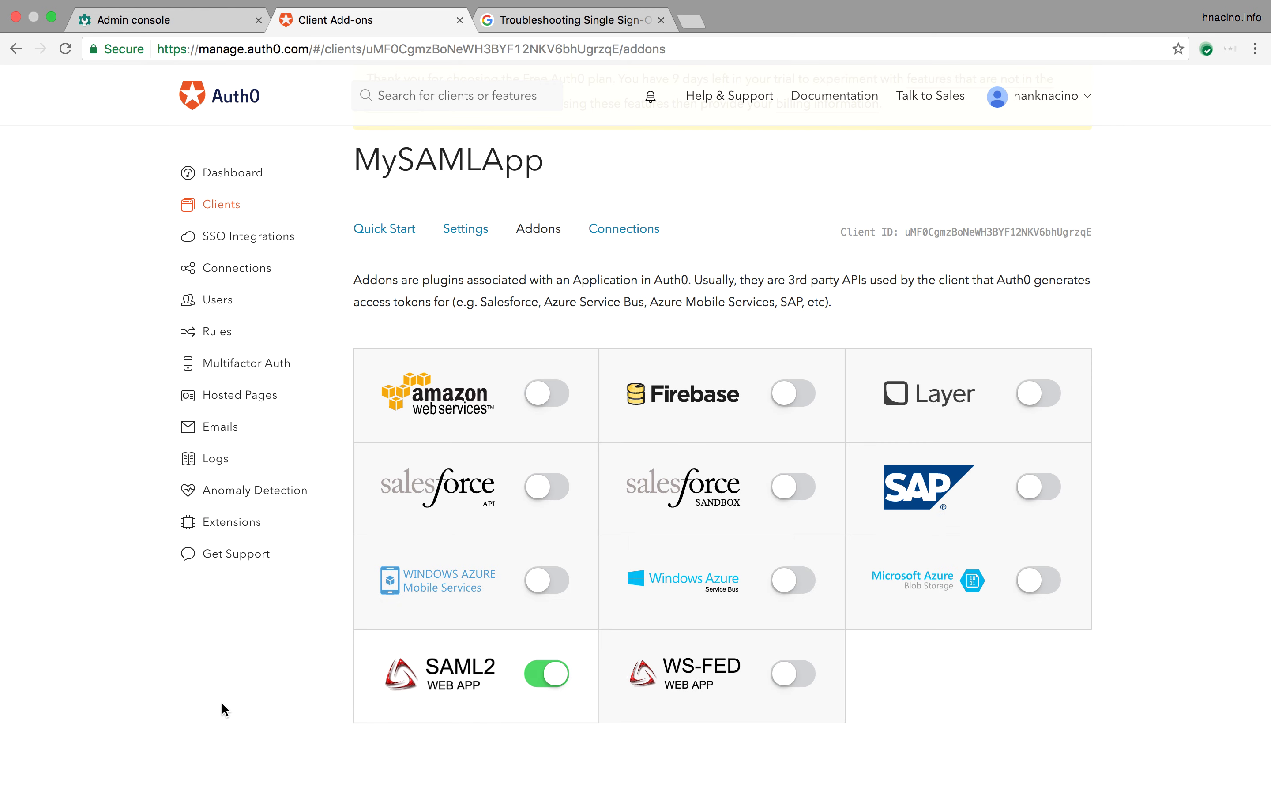
{"action": "mouse_move", "coordinate": [194, 777]}
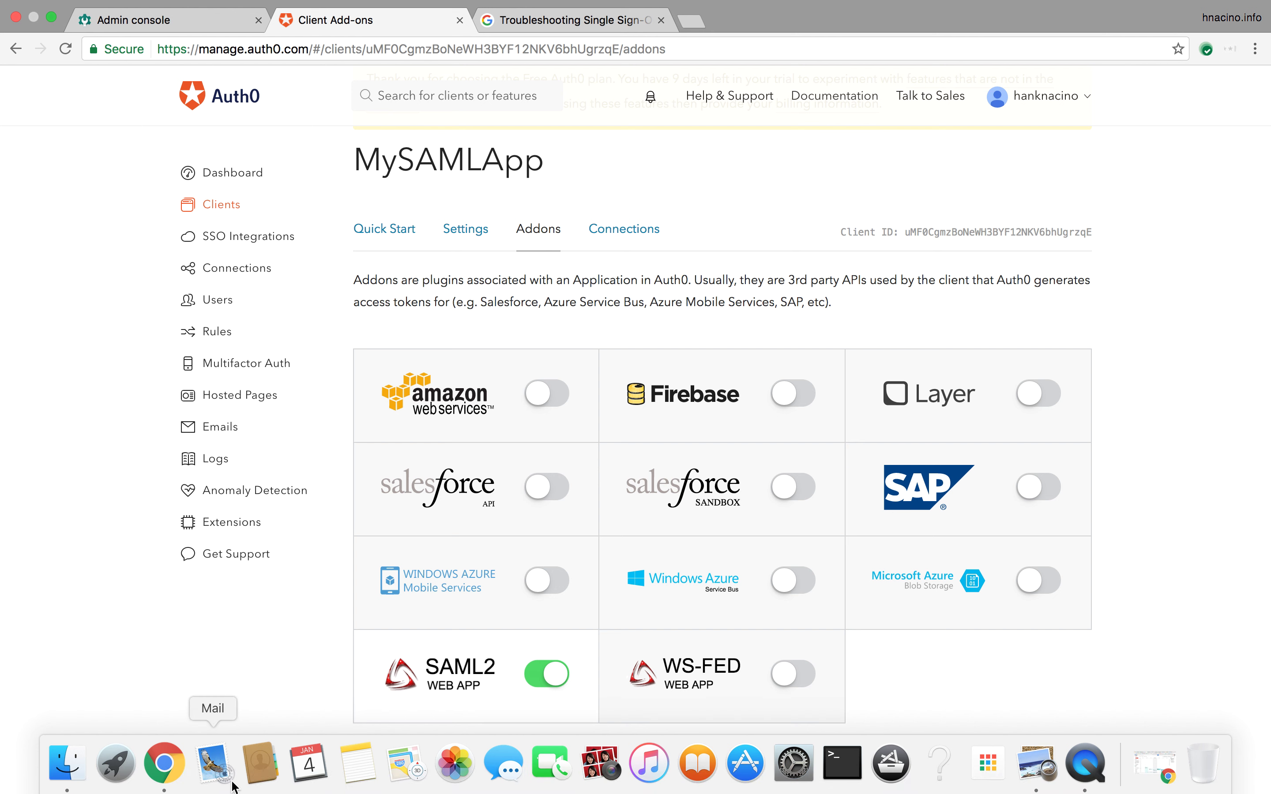
{"action": "right_click", "coordinate": [149, 768]}
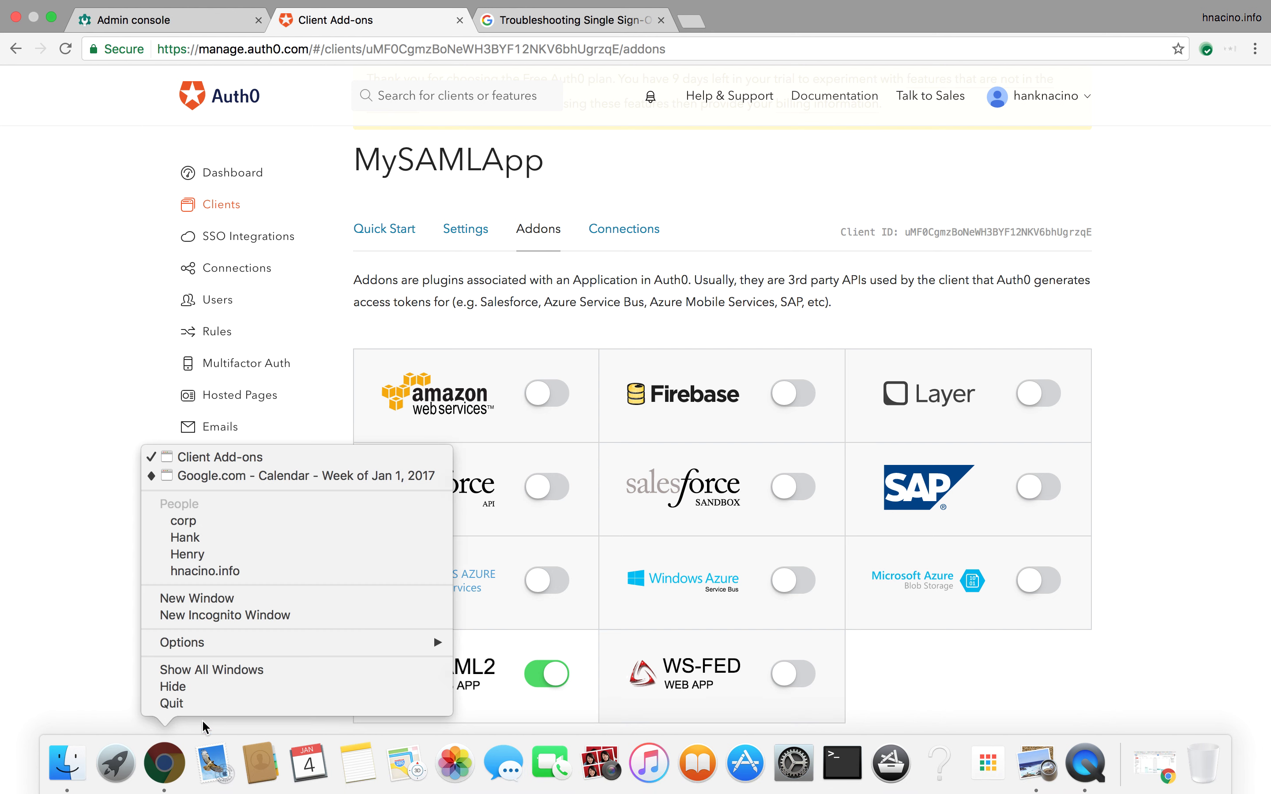
Step: In a new incognito window, load the Google Cloud Console and restore the proxy settings
{"action": "left_click", "coordinate": [274, 616]}
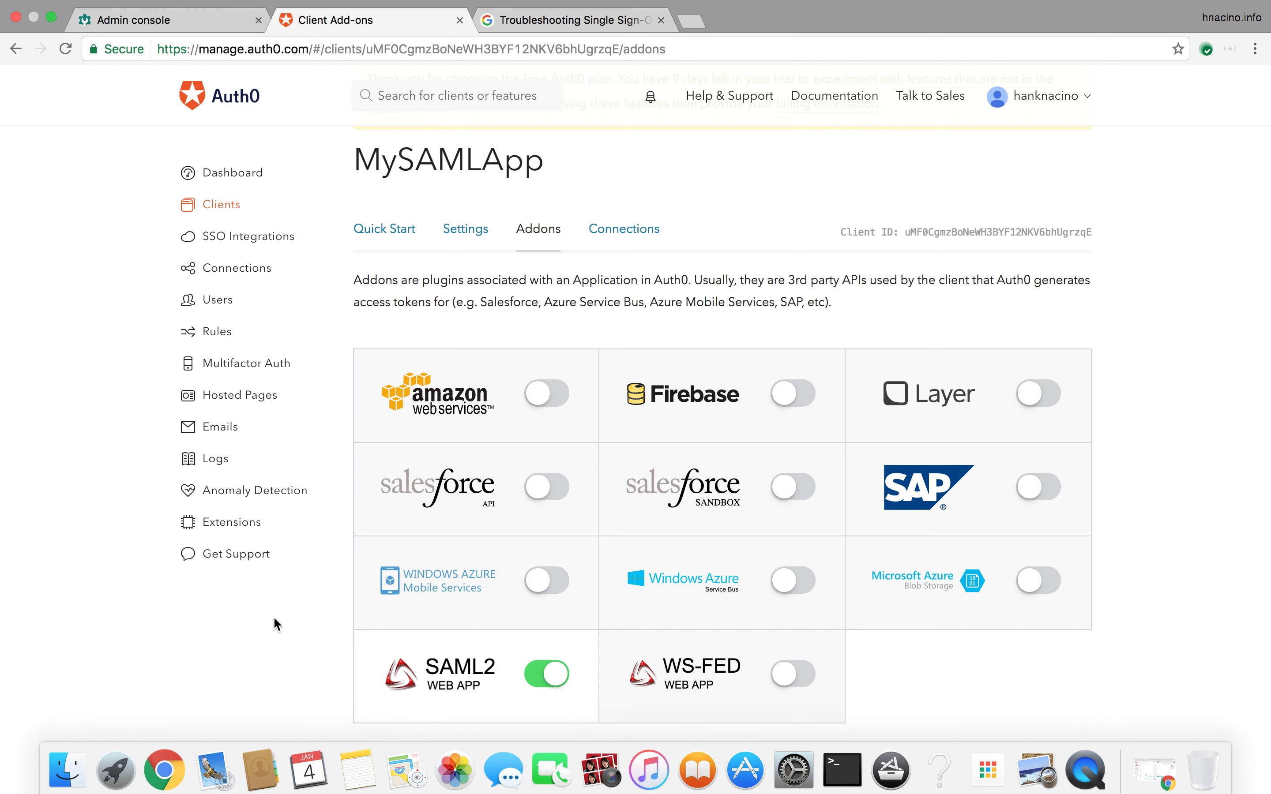
{"action": "type", "text": "co"}
{"action": "key", "text": "Return"}
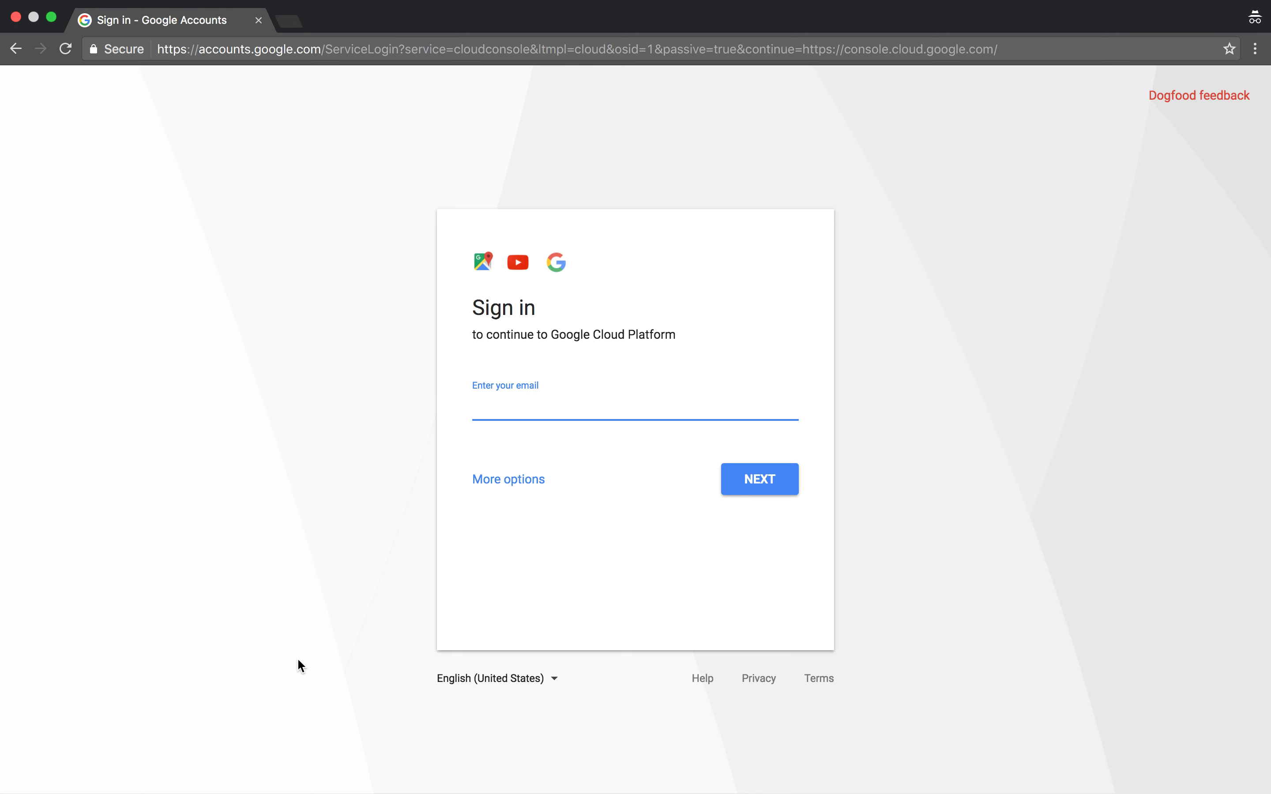
{"action": "type", "text": "j"}
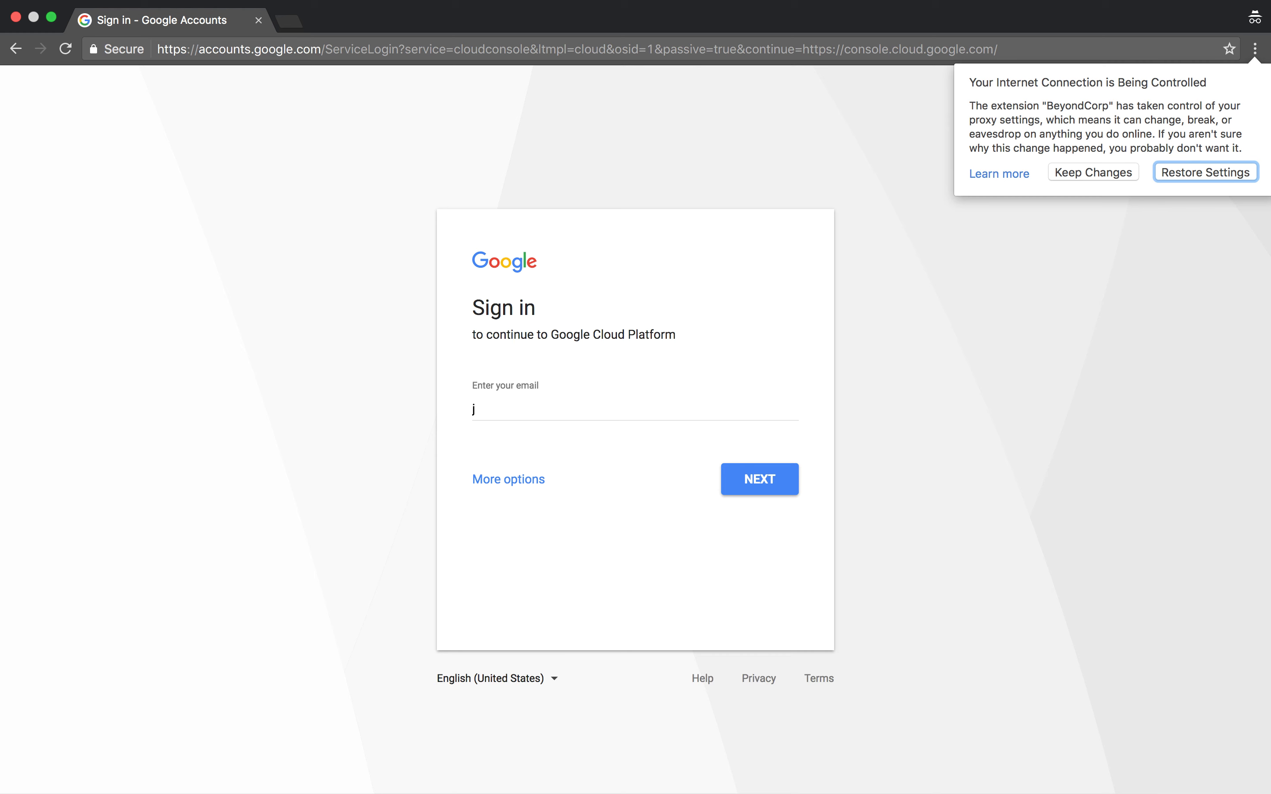
{"action": "left_click", "coordinate": [1199, 178]}
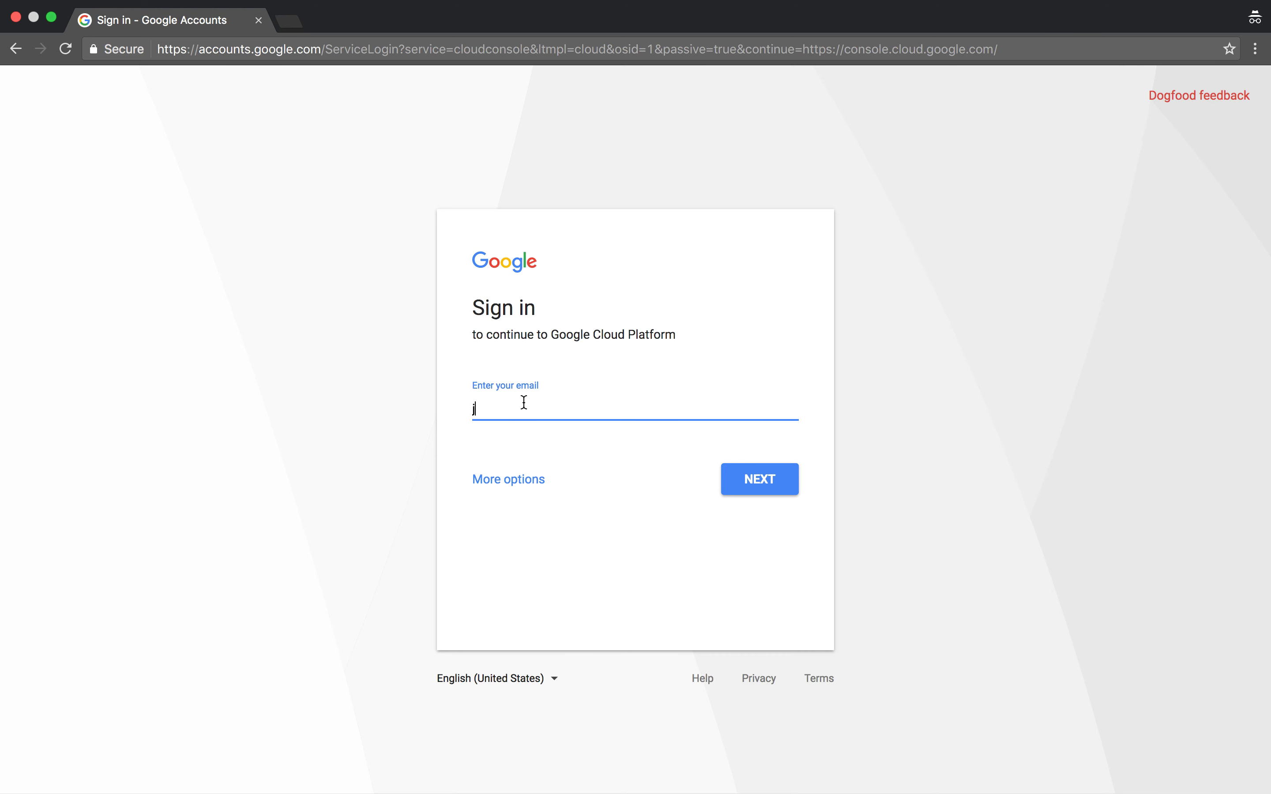
Step: Enter the domain user's email address on the Google sign-in page and submit it
{"action": "left_click", "coordinate": [528, 441]}
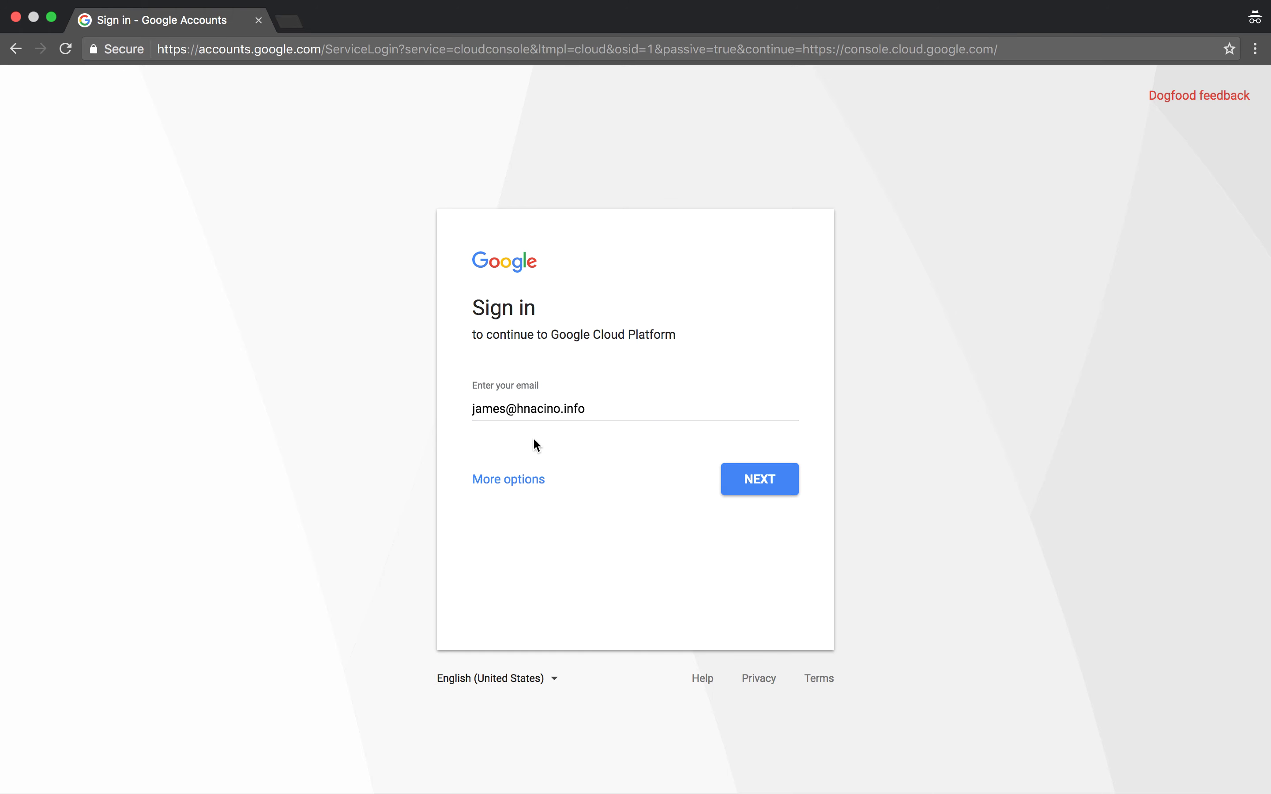
{"action": "left_click", "coordinate": [746, 486]}
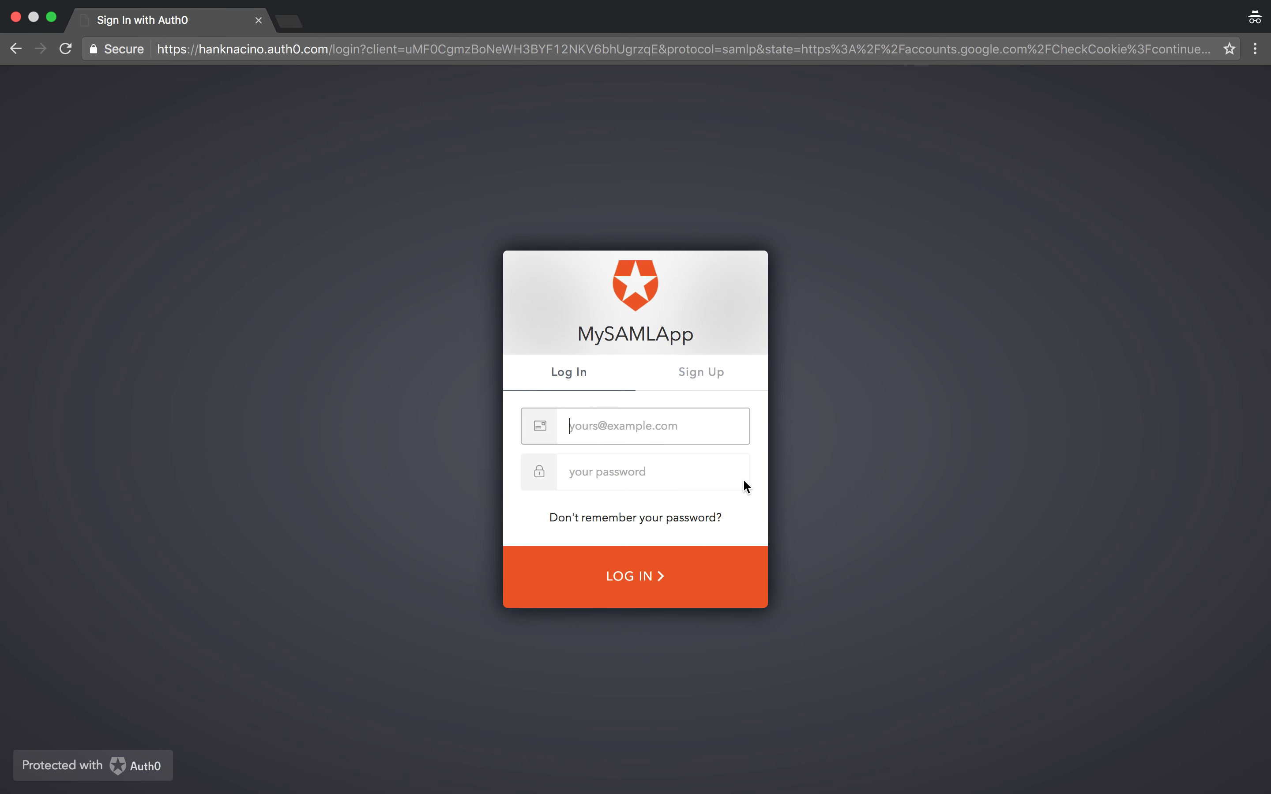
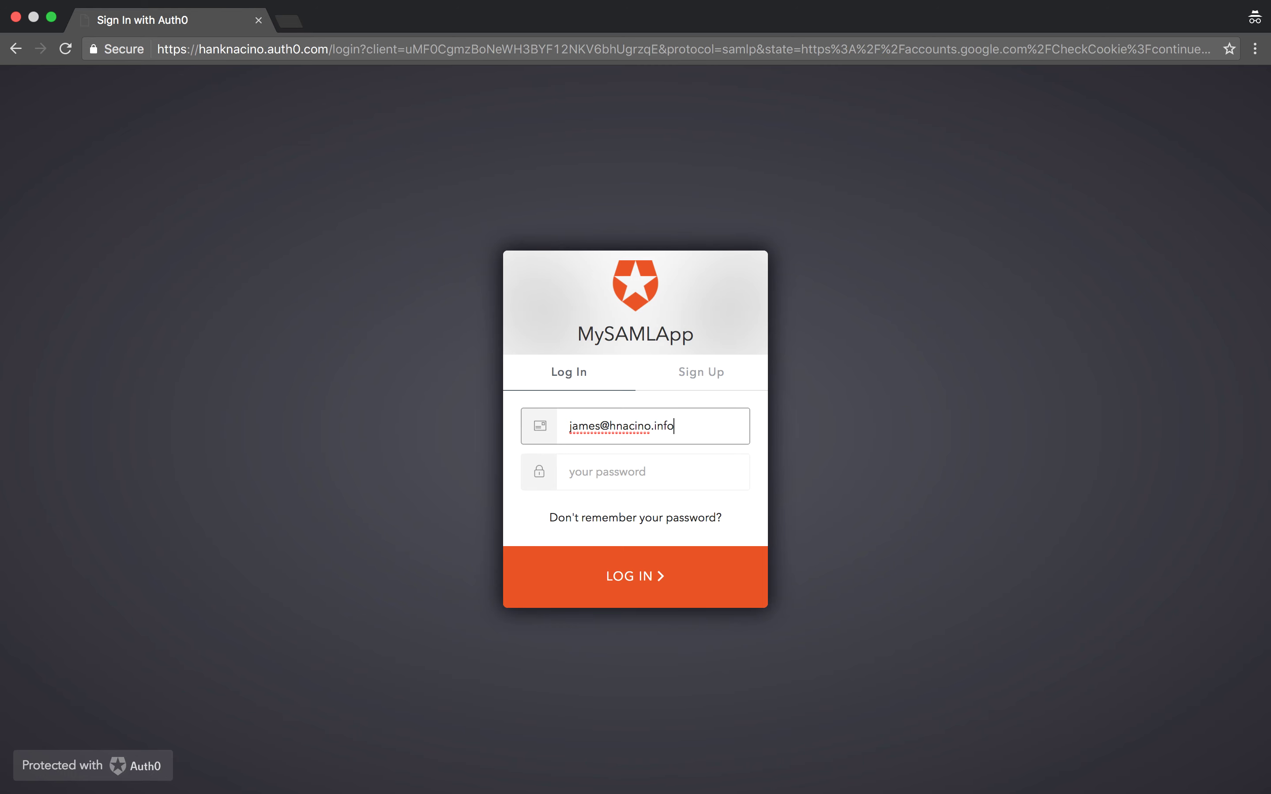
Step: Log in to Auth0's MySAMLApp with the domain user's email and password
{"action": "left_click", "coordinate": [601, 471]}
{"action": "type", "text": "passwo"}
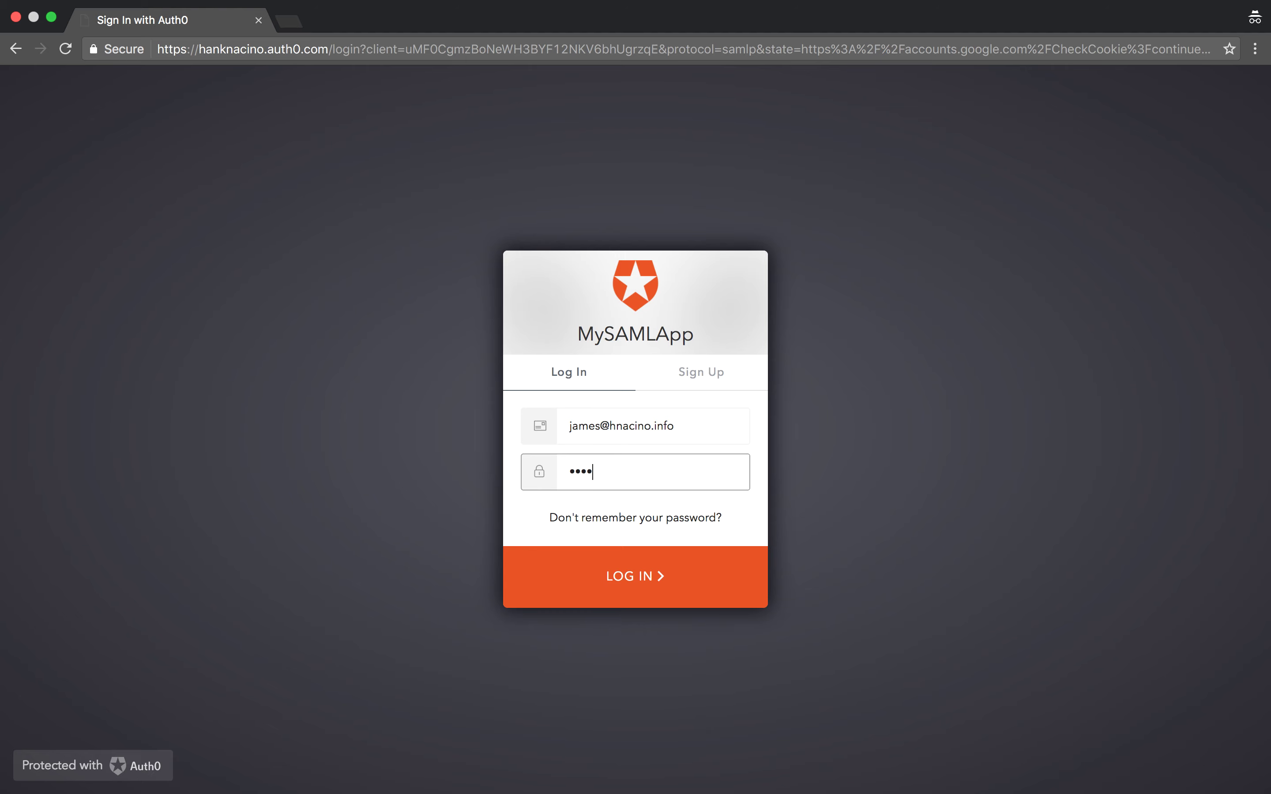
{"action": "type", "text": "rd1"}
{"action": "left_click", "coordinate": [636, 575]}
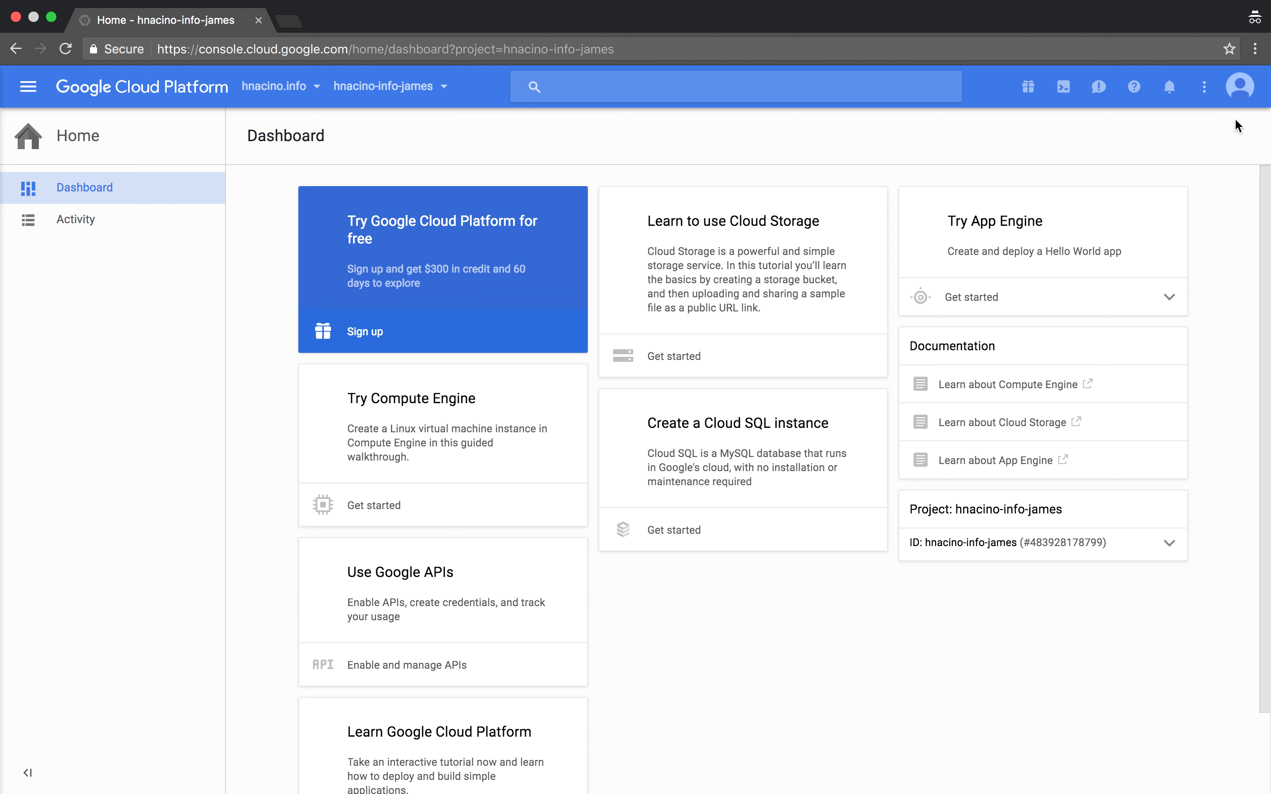
Step: Check the account card shows the hnacino.info-managed account, then switch to the Troubleshooting slide
{"action": "left_click", "coordinate": [1241, 89]}
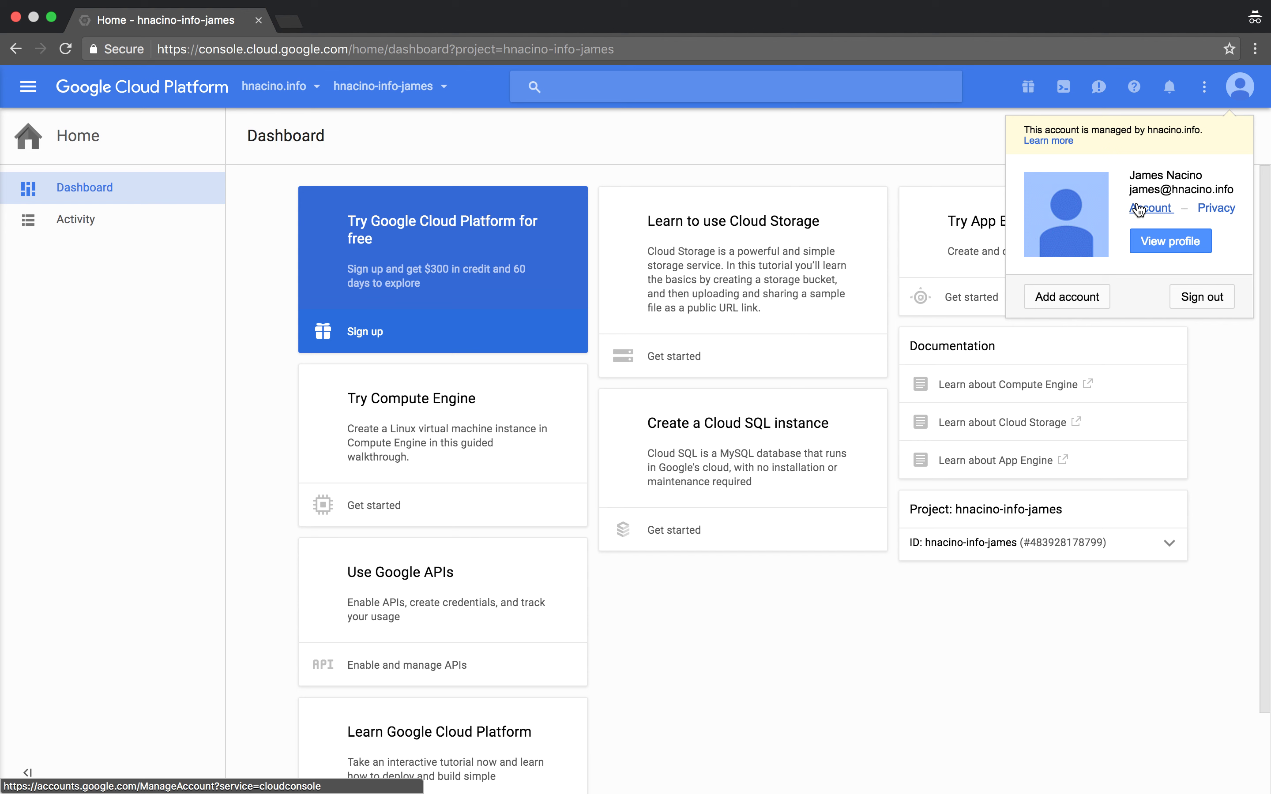
{"action": "left_click", "coordinate": [885, 138]}
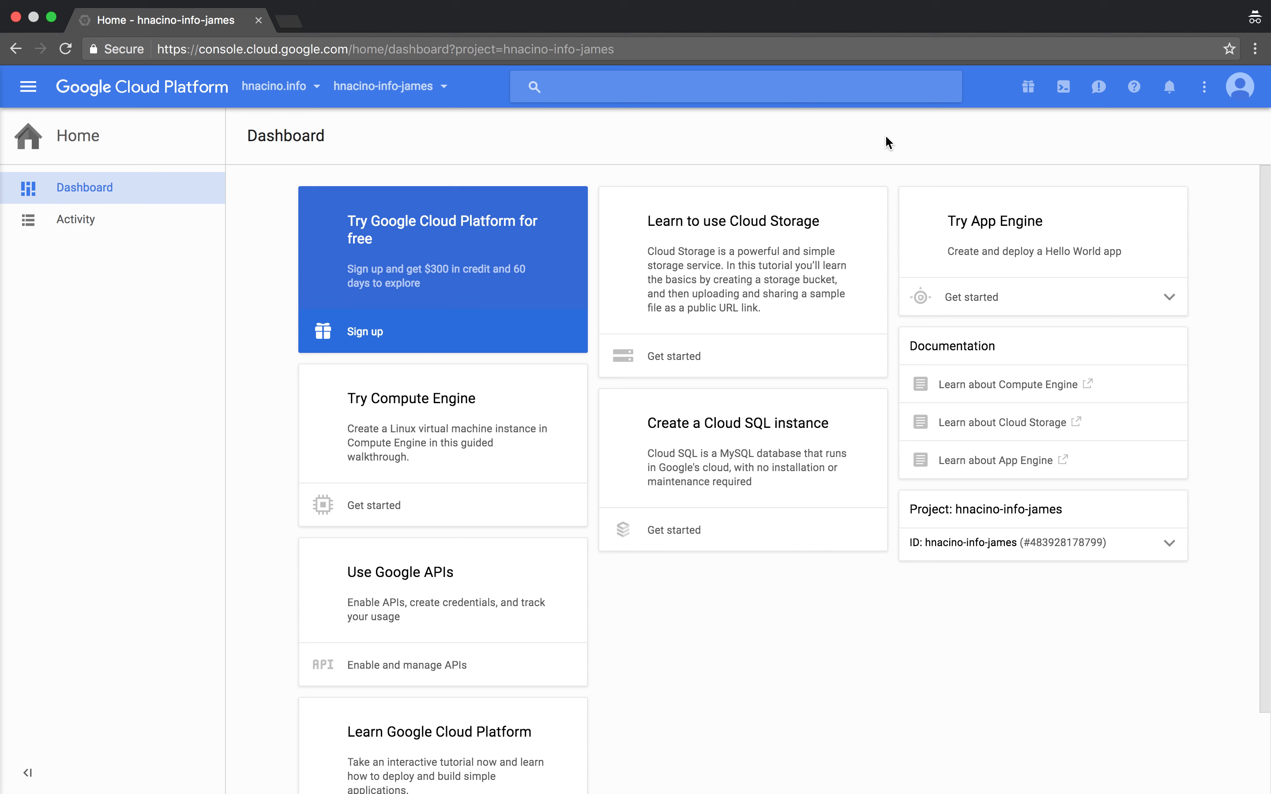
{"action": "key", "text": "ctrl+Left"}
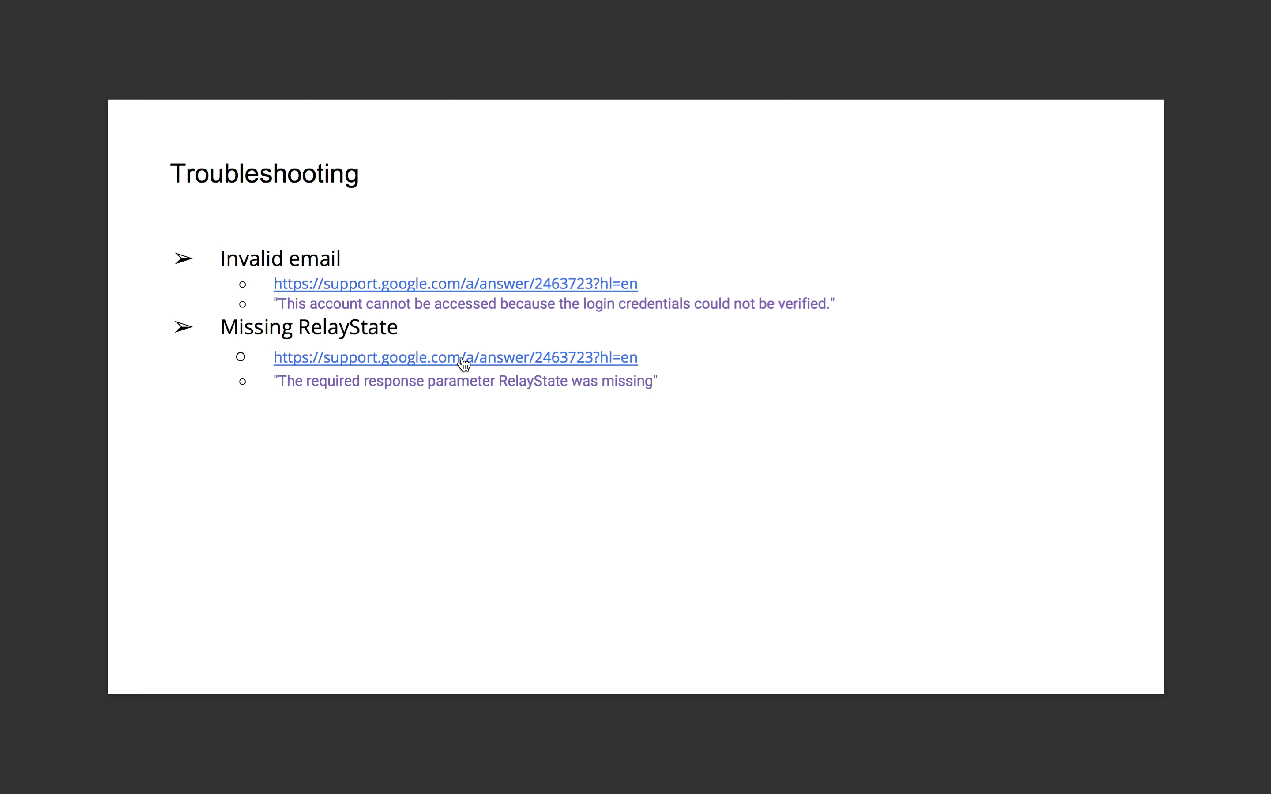
Step: Expand the 'RelayState was missing' entry in the SSO troubleshooting article, then return to the slides
{"action": "key", "text": "ctrl+Right"}
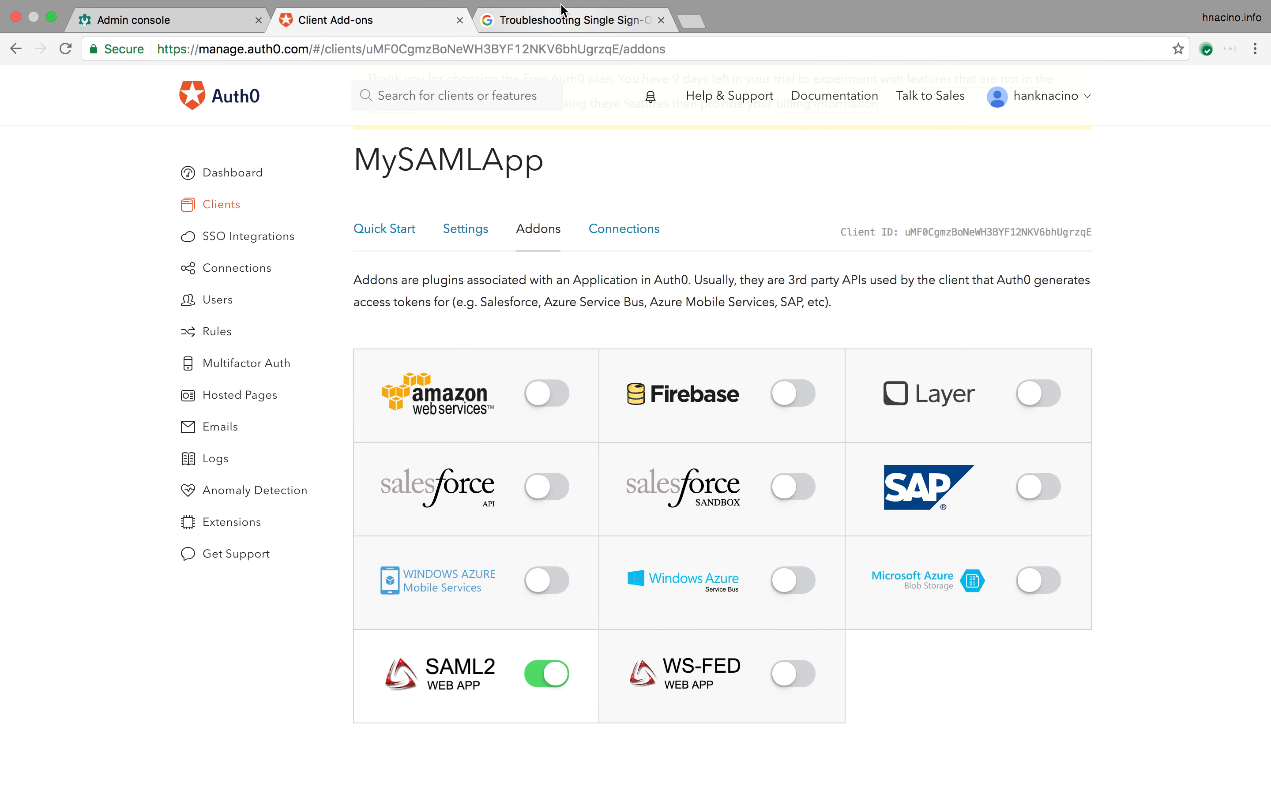
{"action": "left_click", "coordinate": [560, 11]}
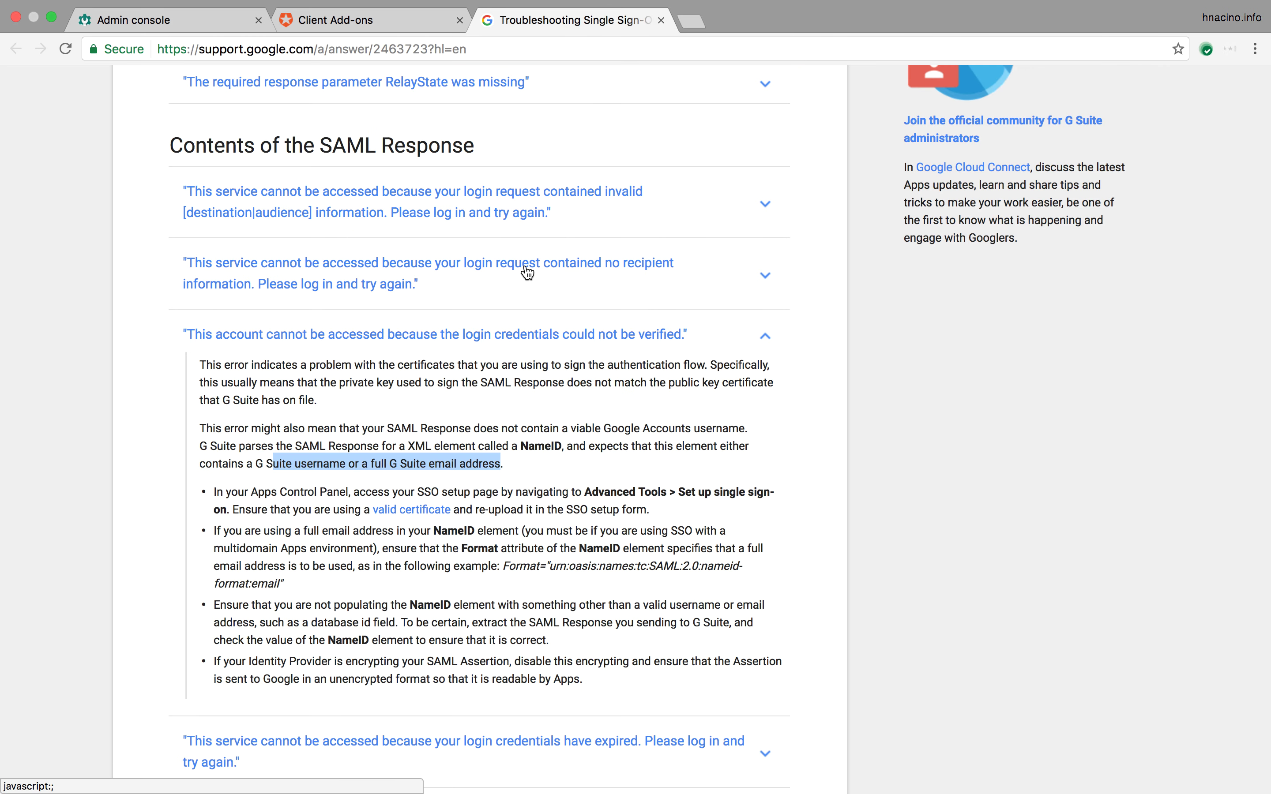
{"action": "left_click", "coordinate": [765, 340]}
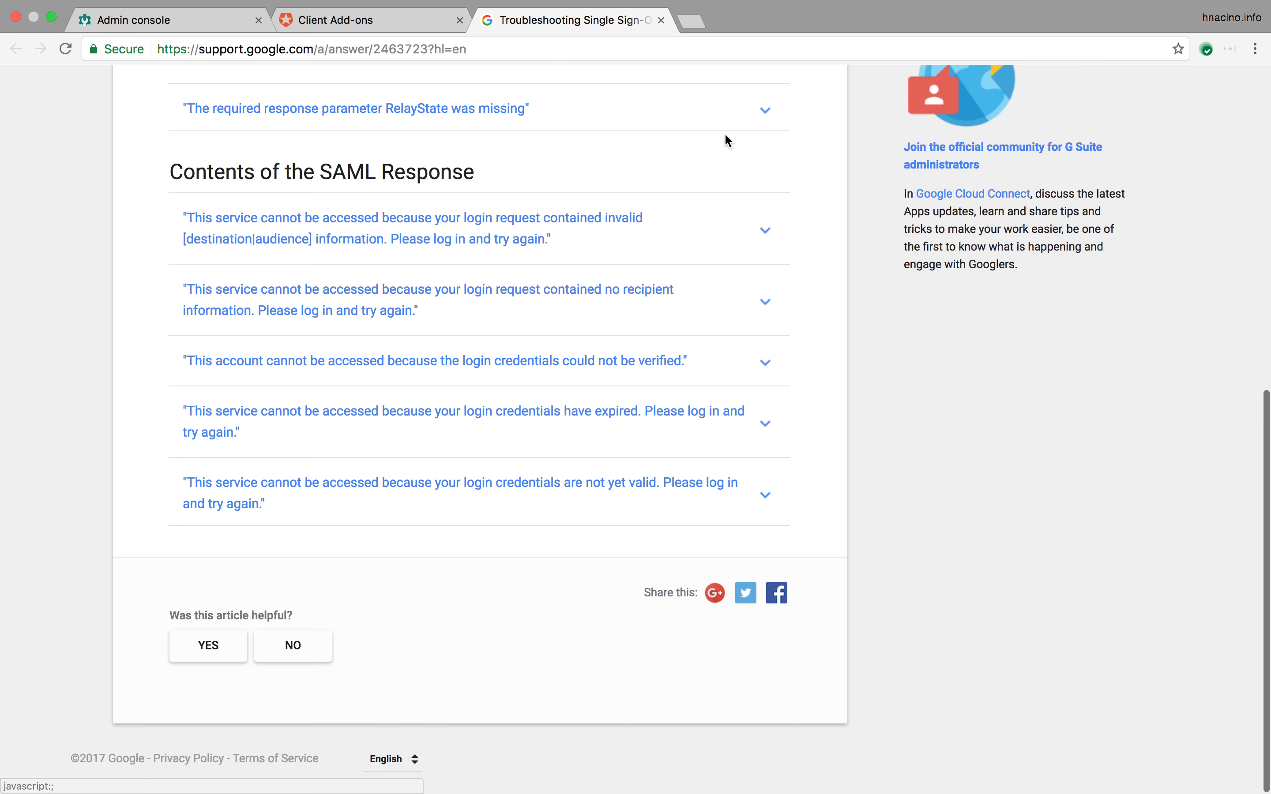
{"action": "left_click", "coordinate": [764, 113]}
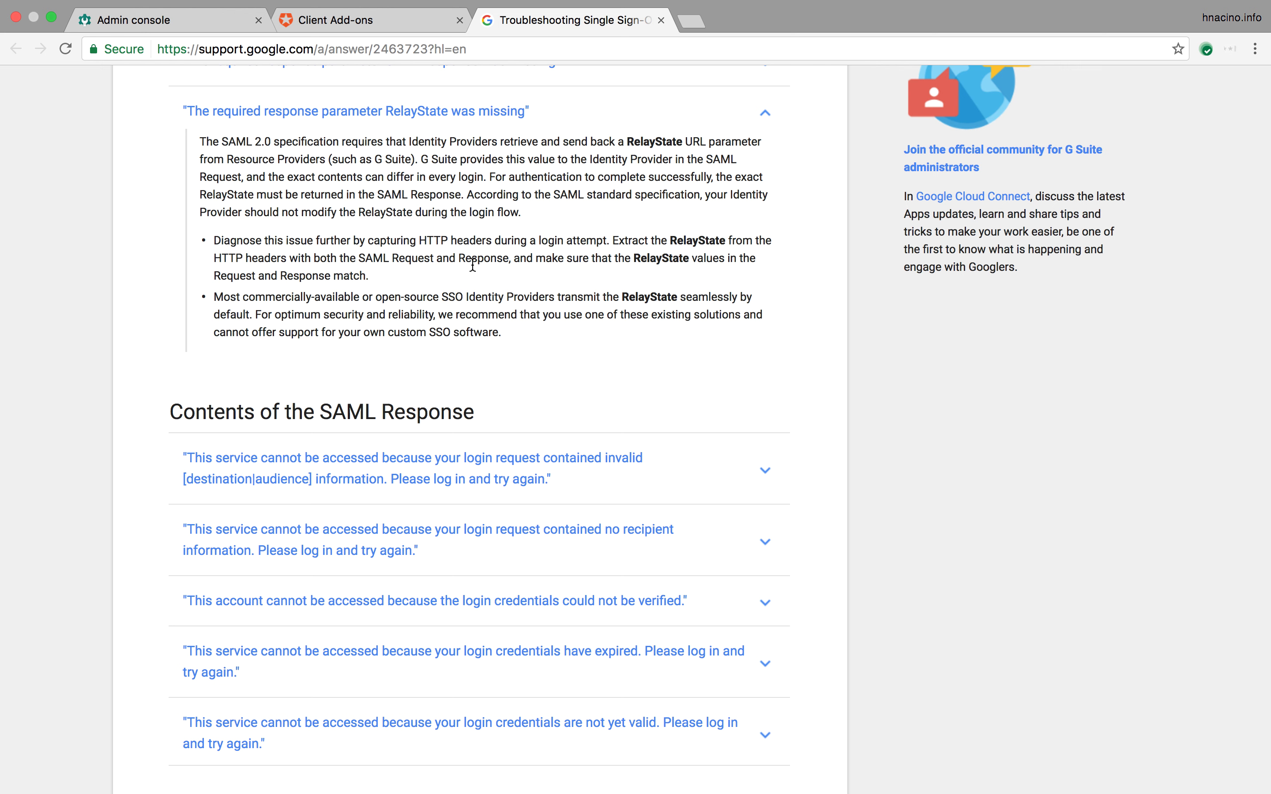
{"action": "key", "text": "ctrl+Left"}
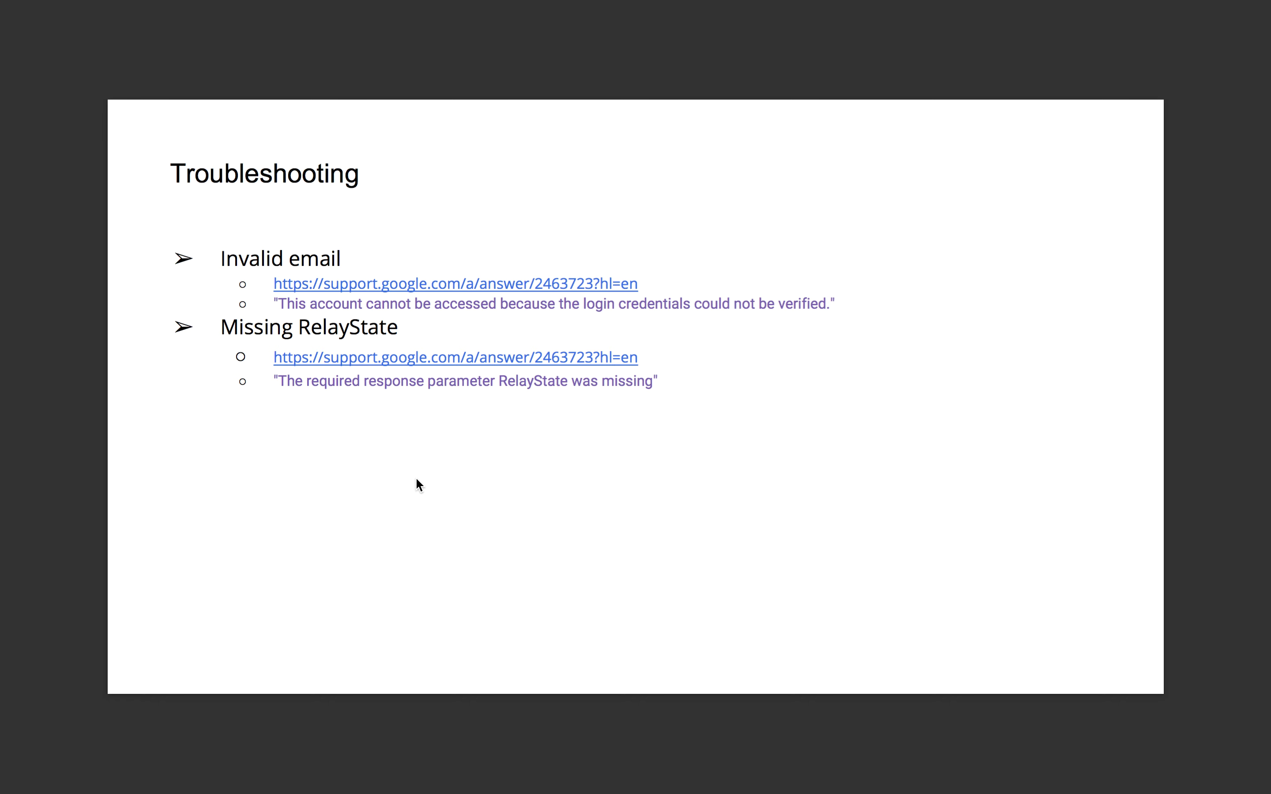
{"action": "mouse_move", "coordinate": [837, 3]}
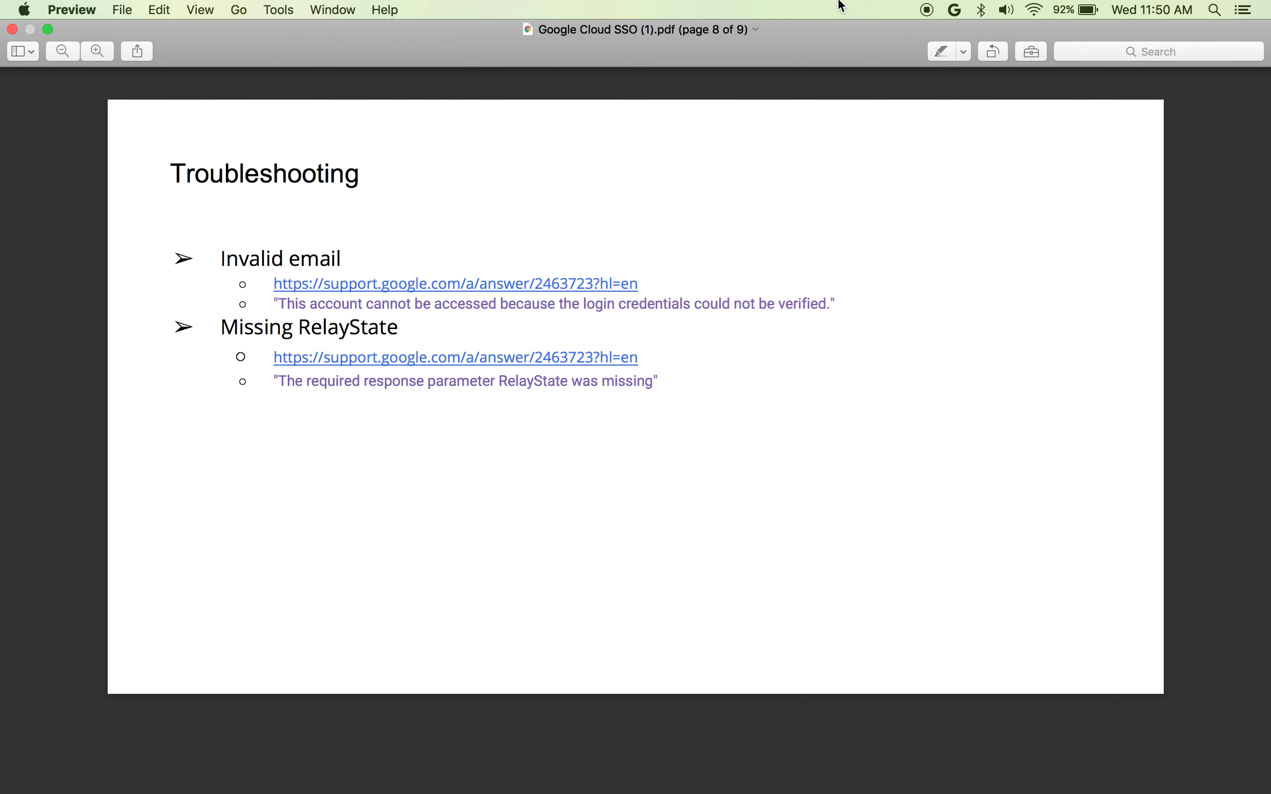